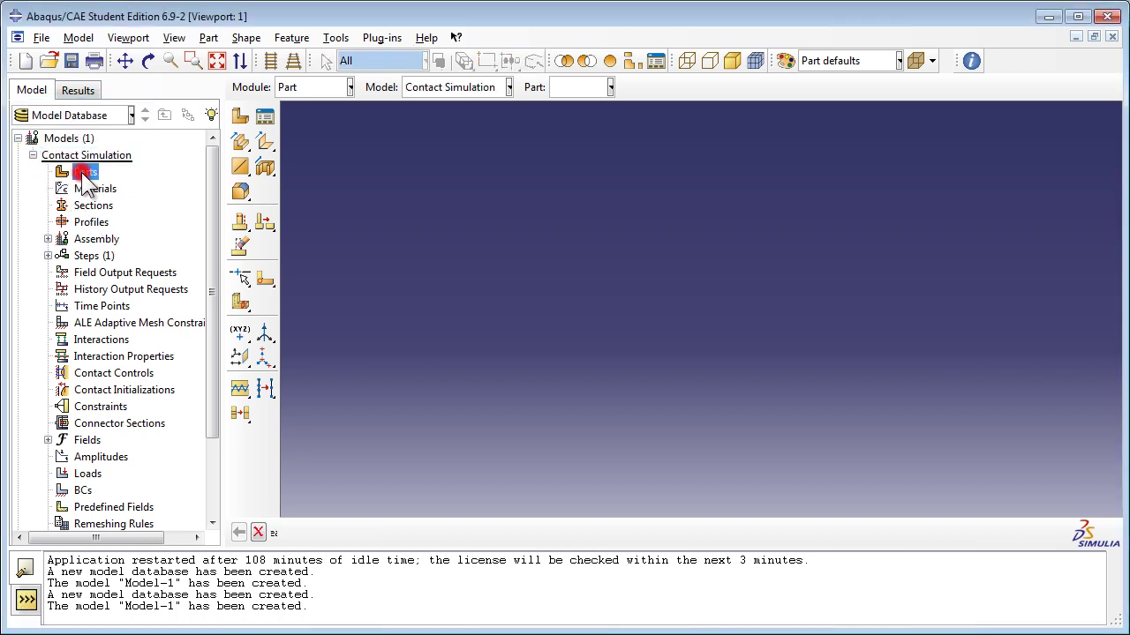
Create a 3D deformable part named Plank as a solid extrusion with an approximate size of 20.
type("Plank")
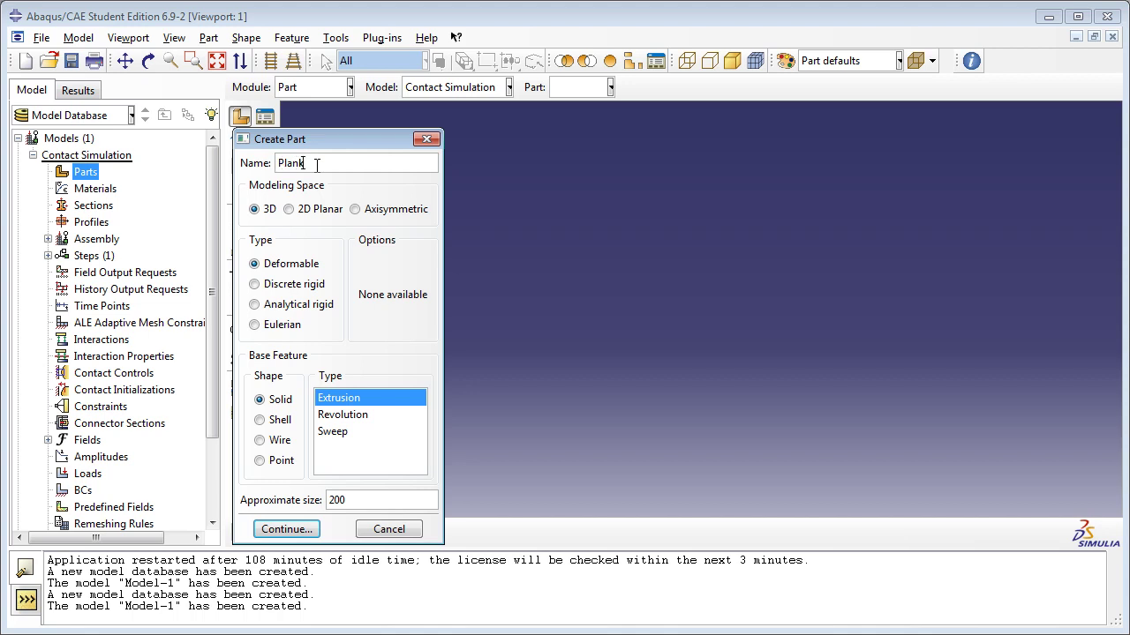
left_click(255, 209)
left_click(258, 264)
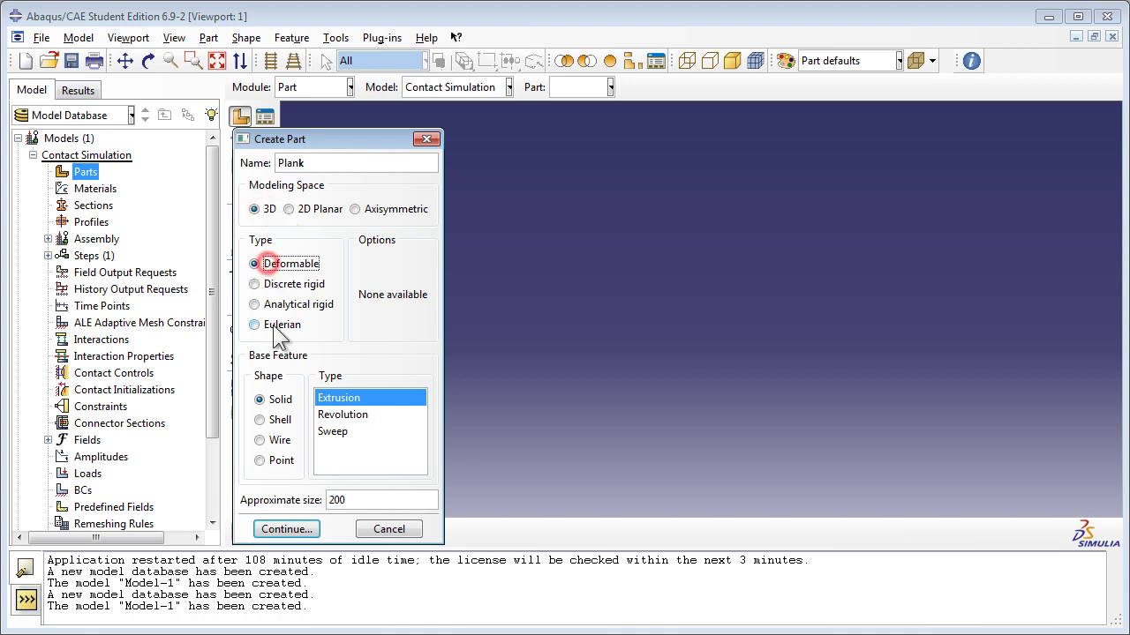
left_click(262, 400)
left_click(347, 396)
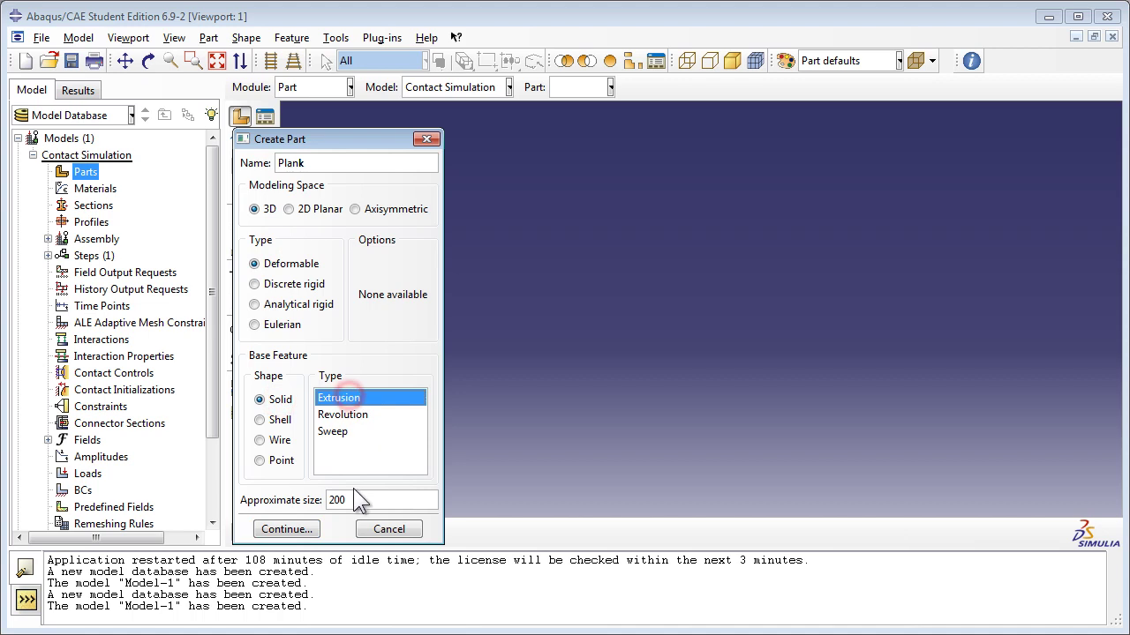
double_click(358, 500)
type("20")
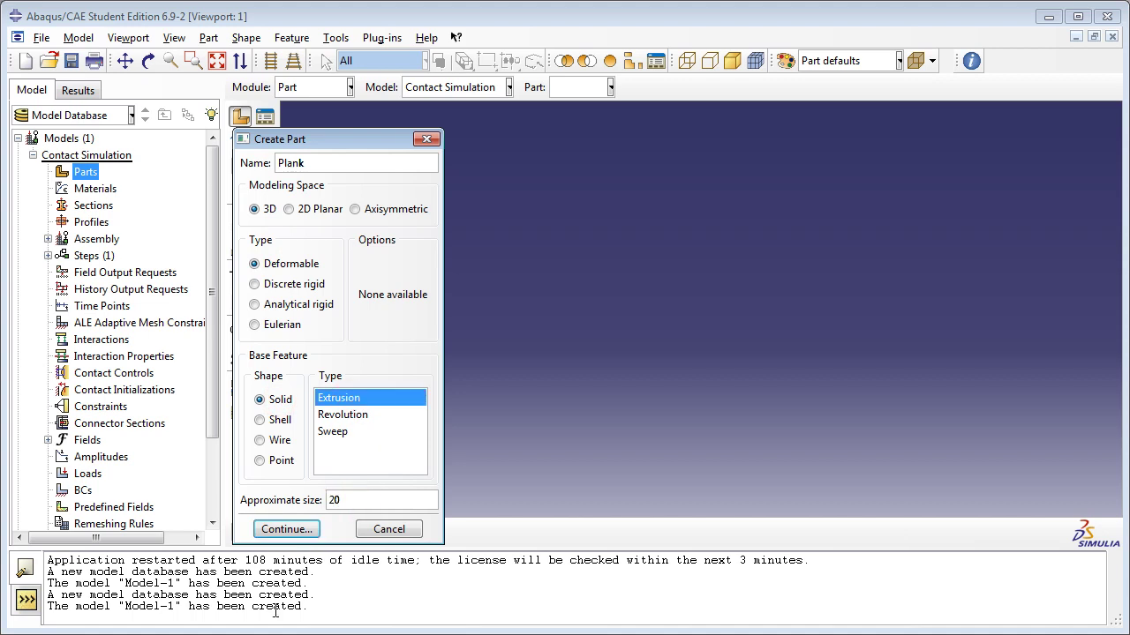
left_click(280, 532)
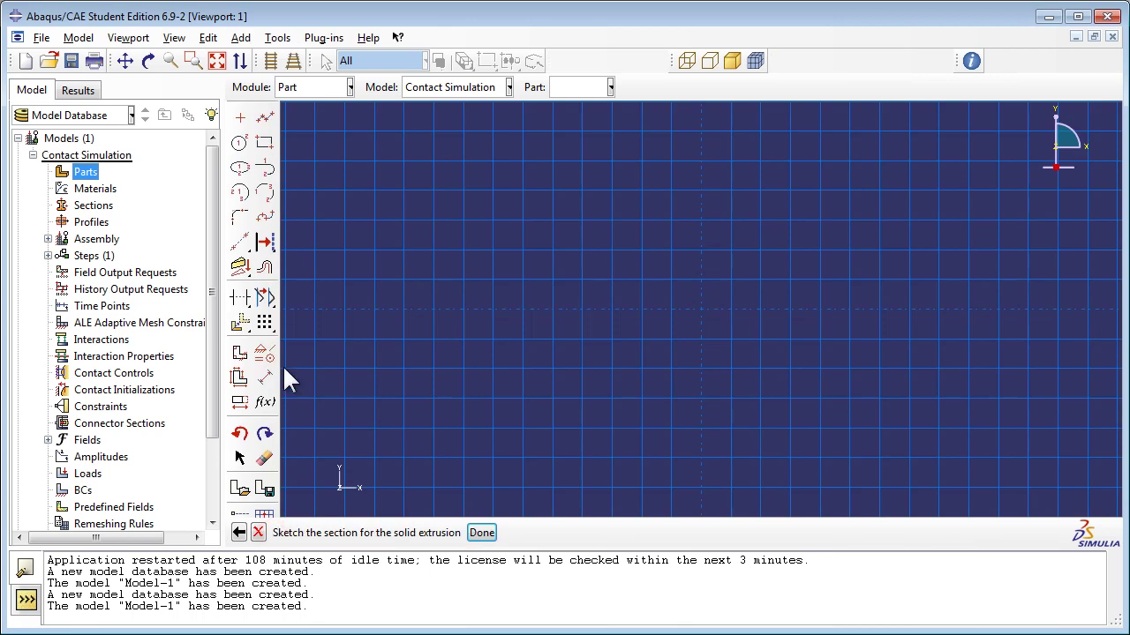
Sketch a rectangle about 5 wide and 1.1 high with its lower-left corner at the origin.
left_click(264, 143)
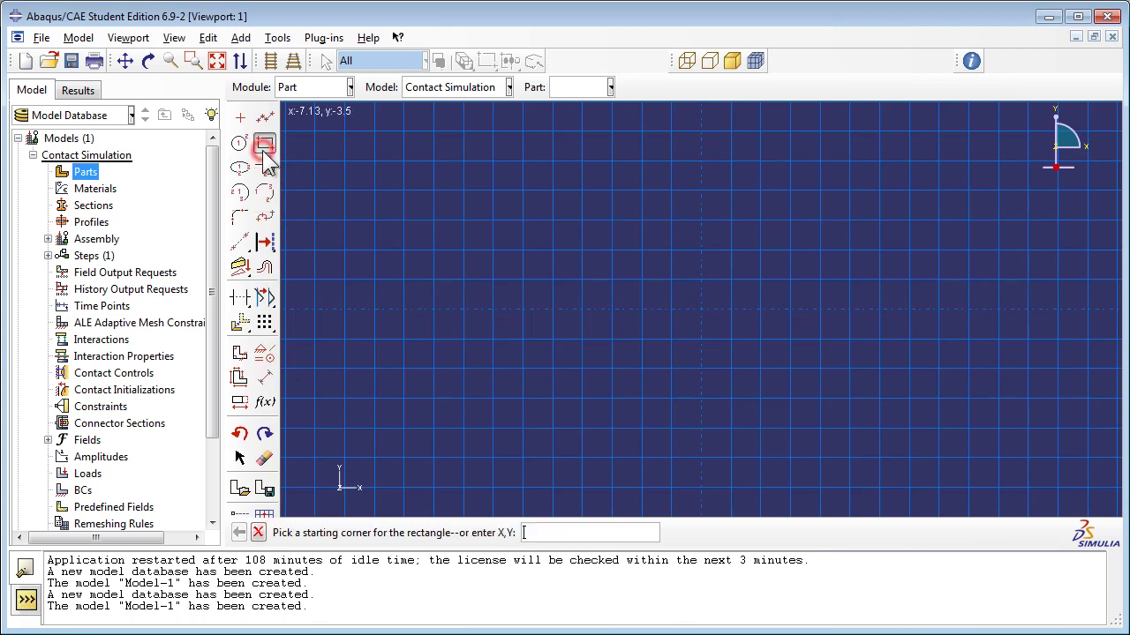
left_click(702, 309)
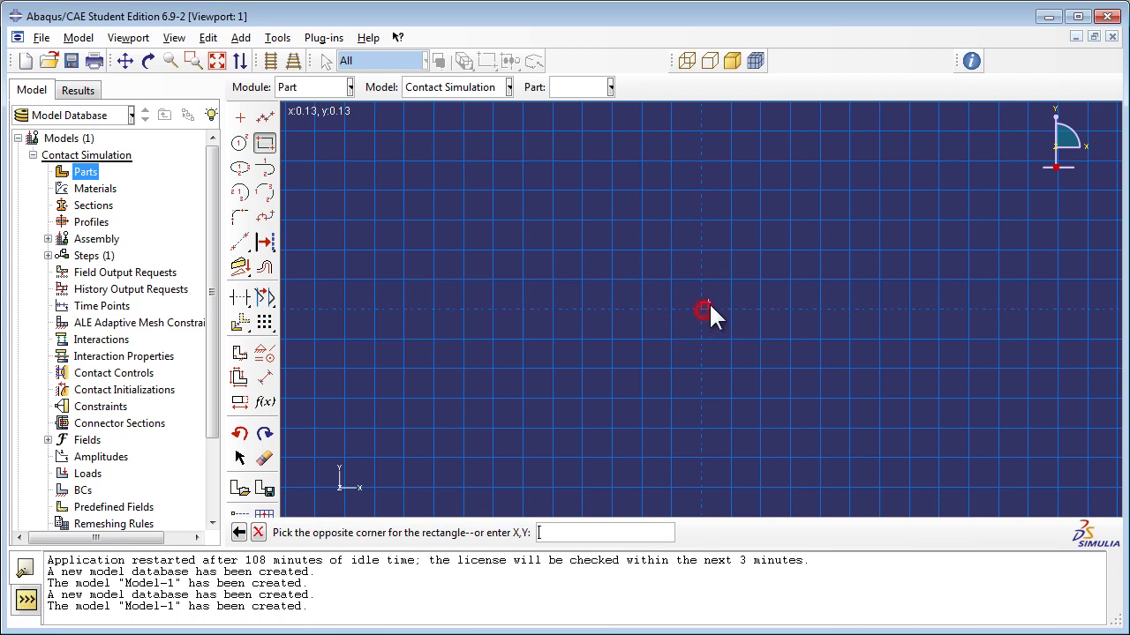
left_click(998, 243)
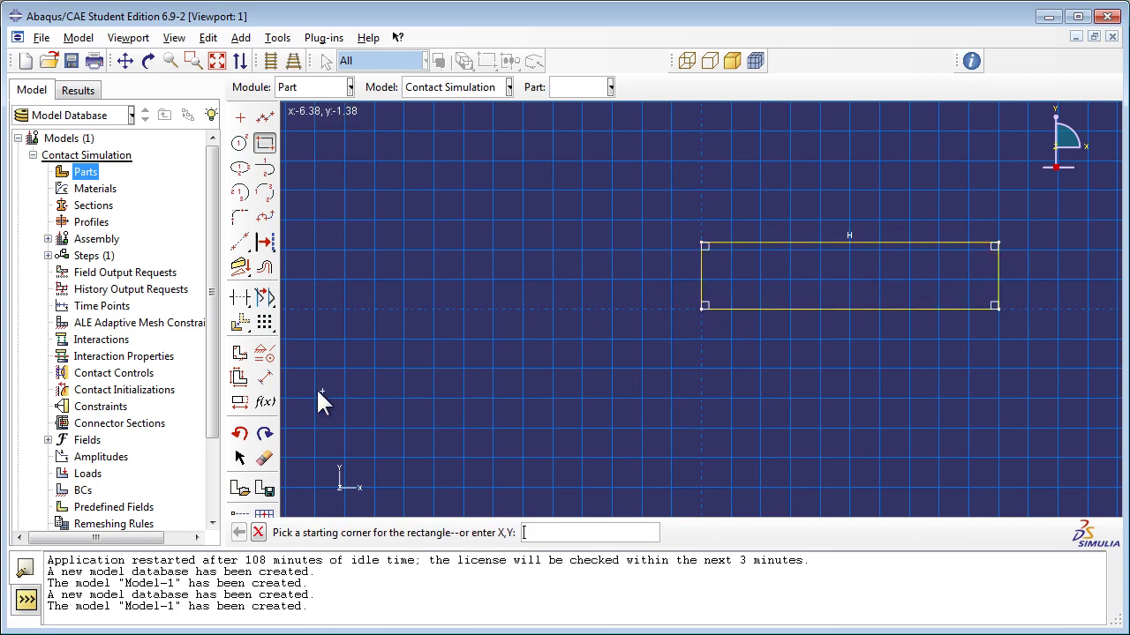
Dimension the rectangle's bottom edge and set its length to 20.
left_click(268, 381)
left_click(808, 308)
left_click(834, 348)
type("20")
key("Return")
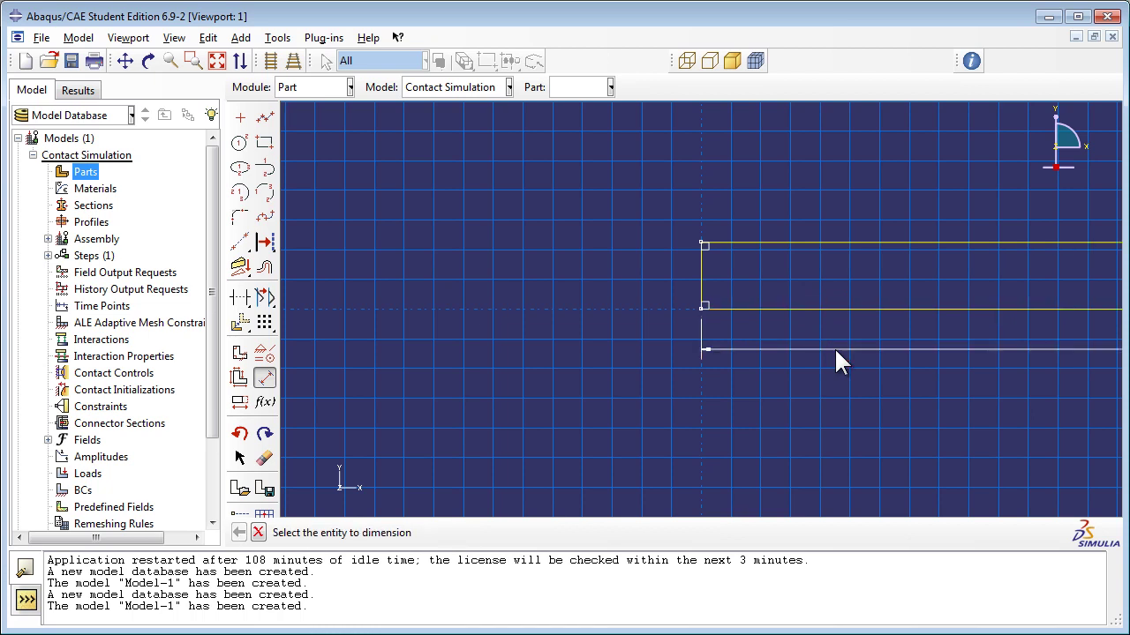
Dimension the rectangle's left edge and set its height to 2.
left_click(700, 283)
left_click(647, 281)
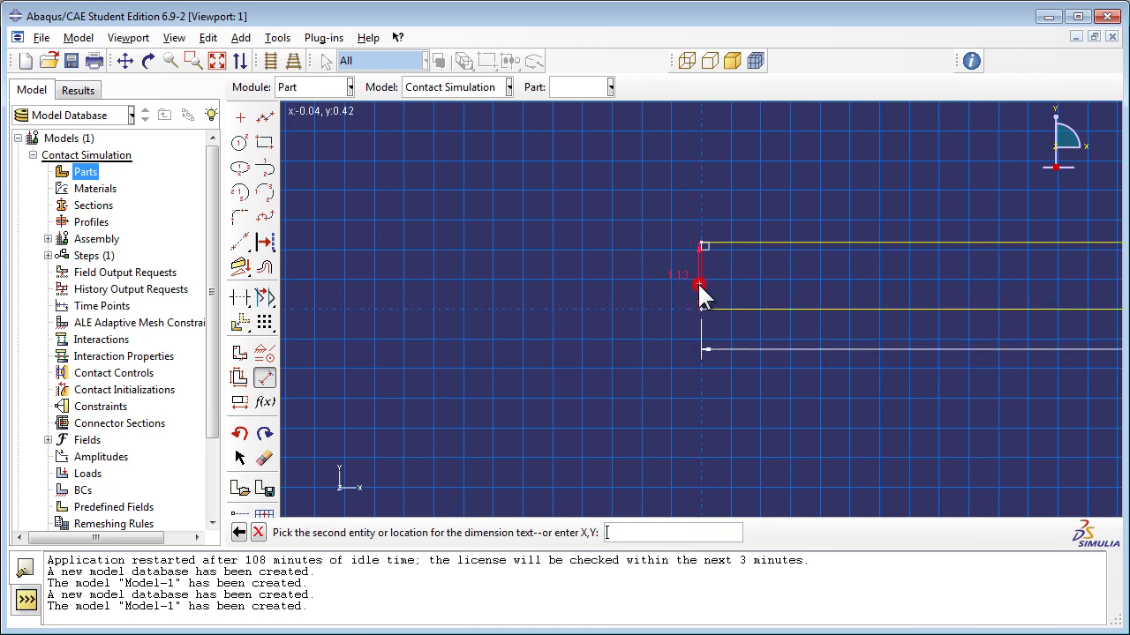
type("2")
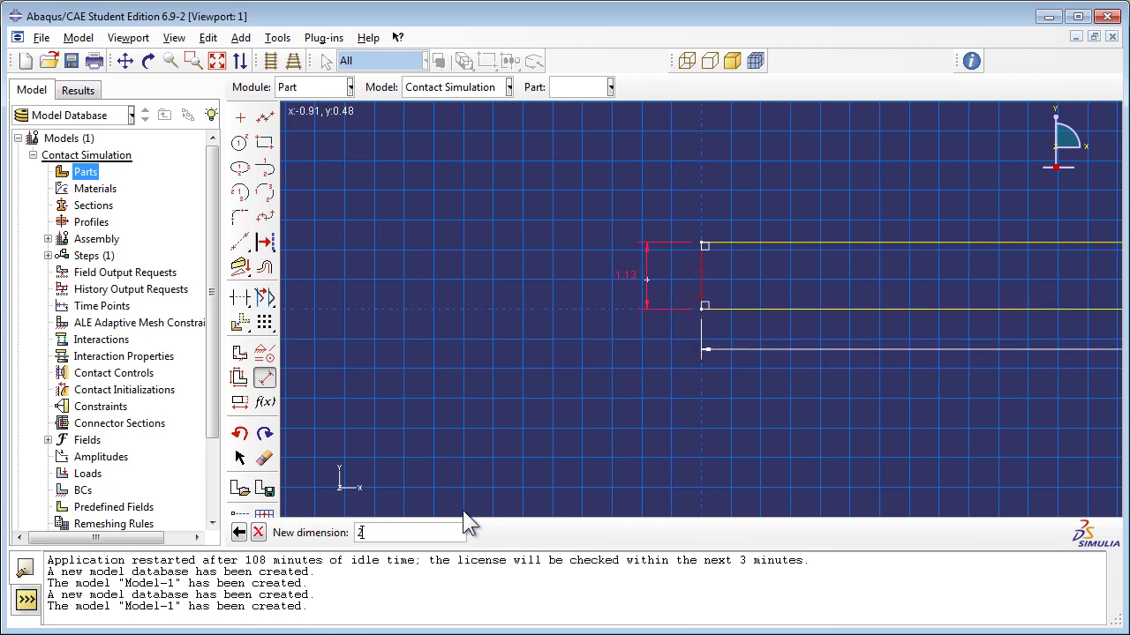
key("Return")
scroll(533, 393, "down", 6)
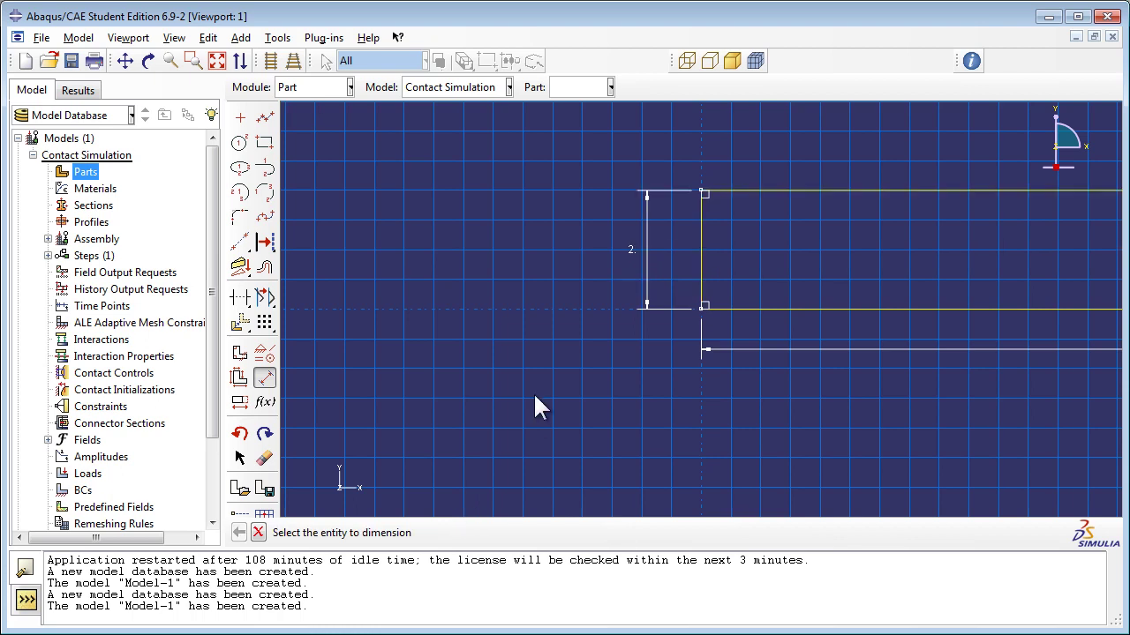
scroll(533, 394, "down", 1)
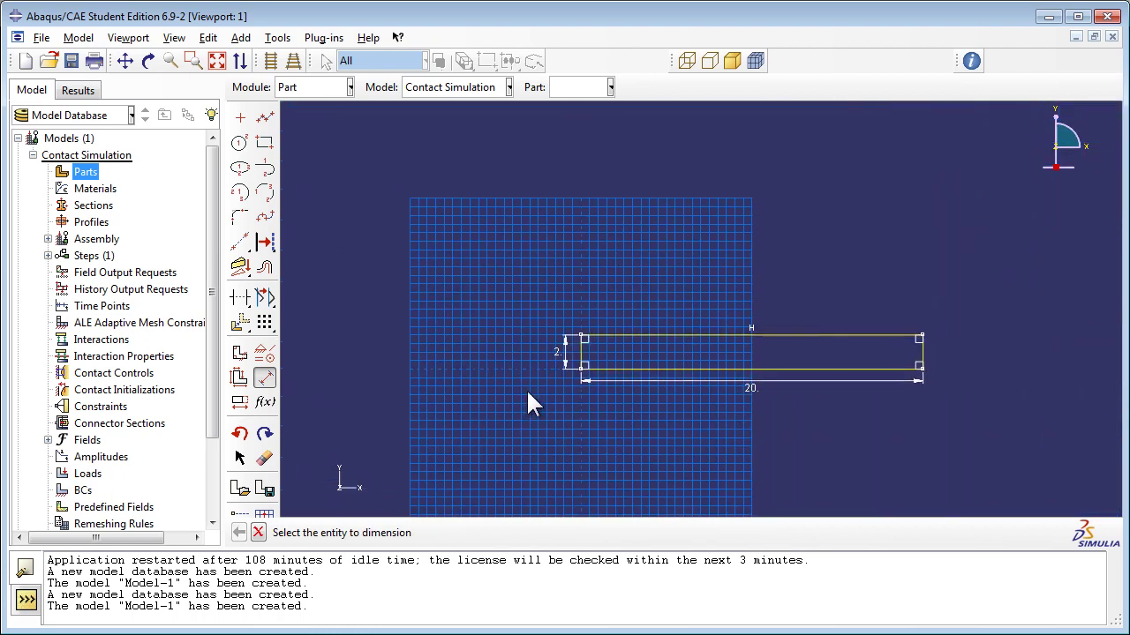
left_click(258, 533)
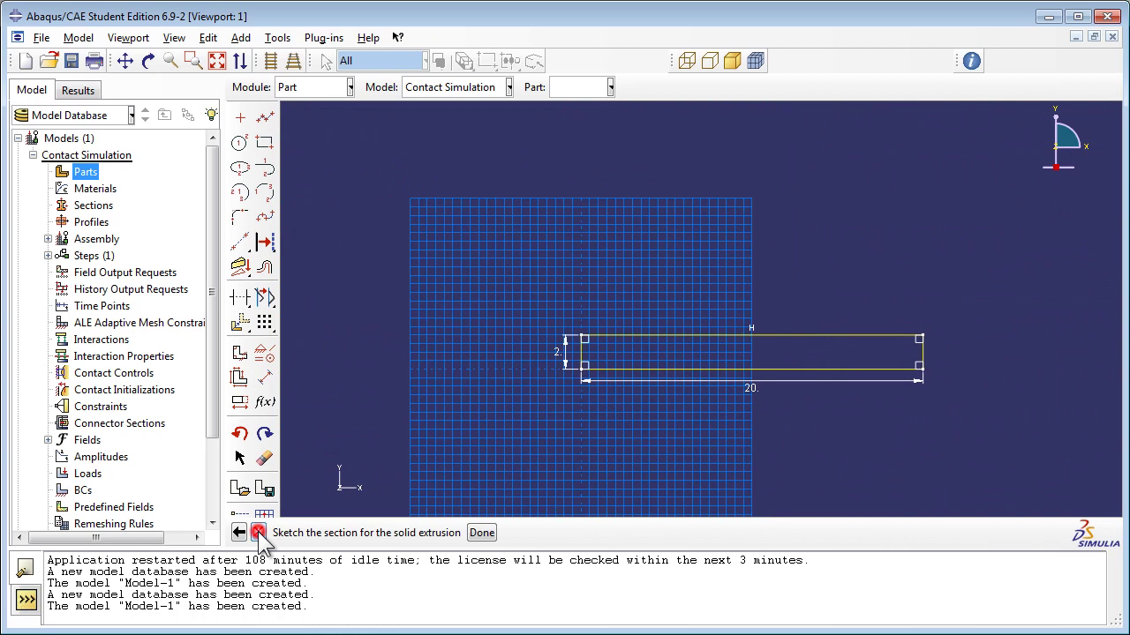
Finish the plank's section sketch and extrude it to a depth of 80.
left_click(481, 535)
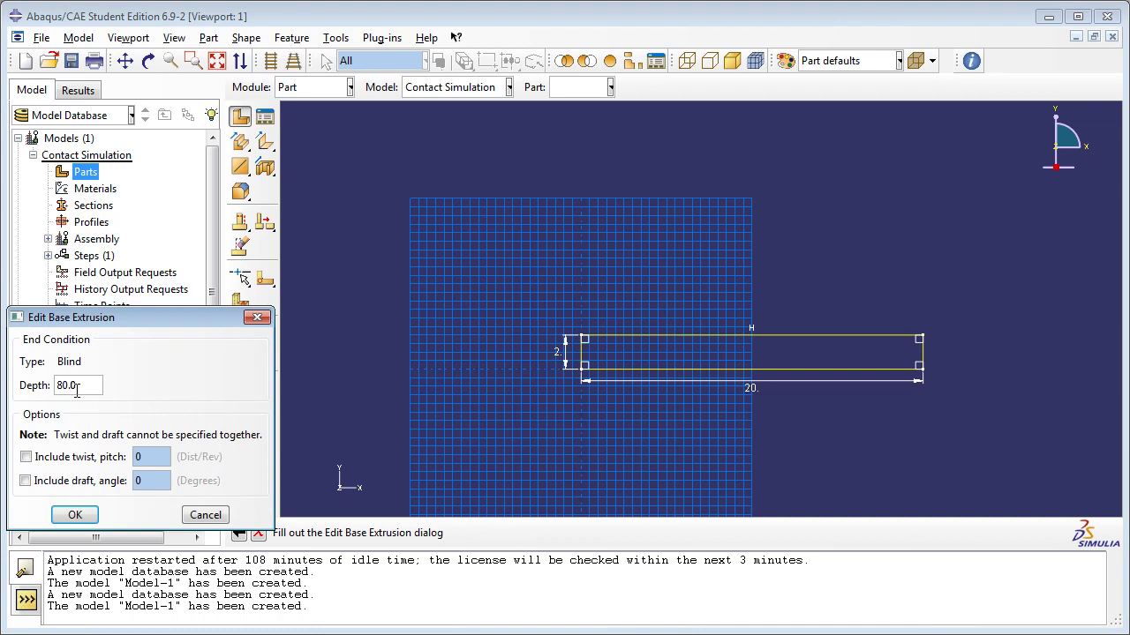
left_click(75, 515)
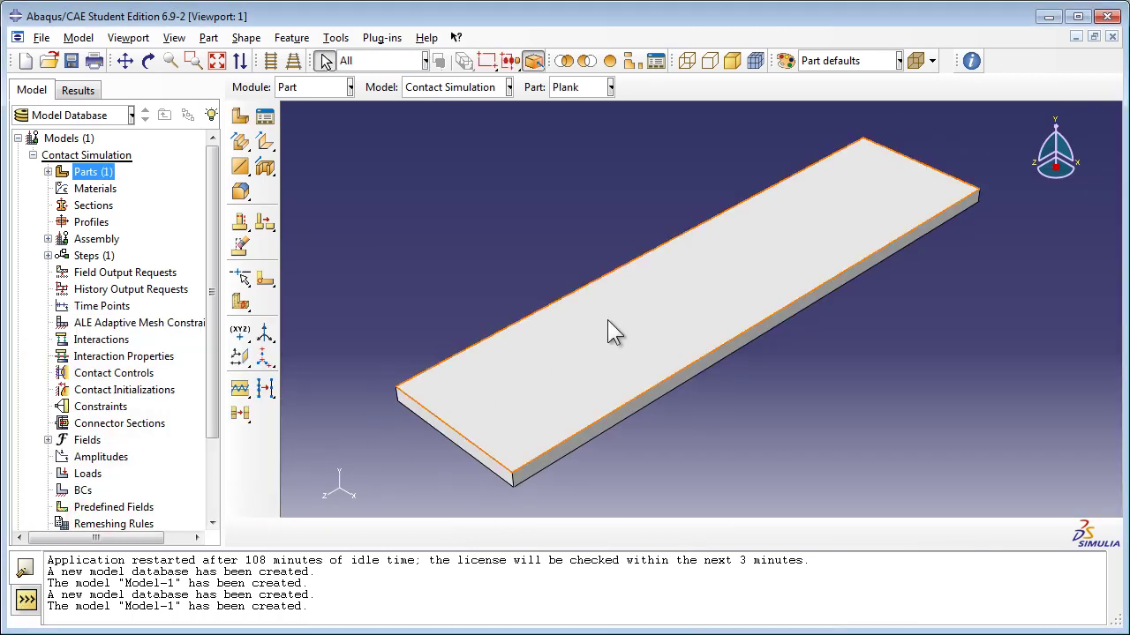
Create a second 3D deformable solid extrusion part named Curved Block with an approximate size of 20.
double_click(105, 174)
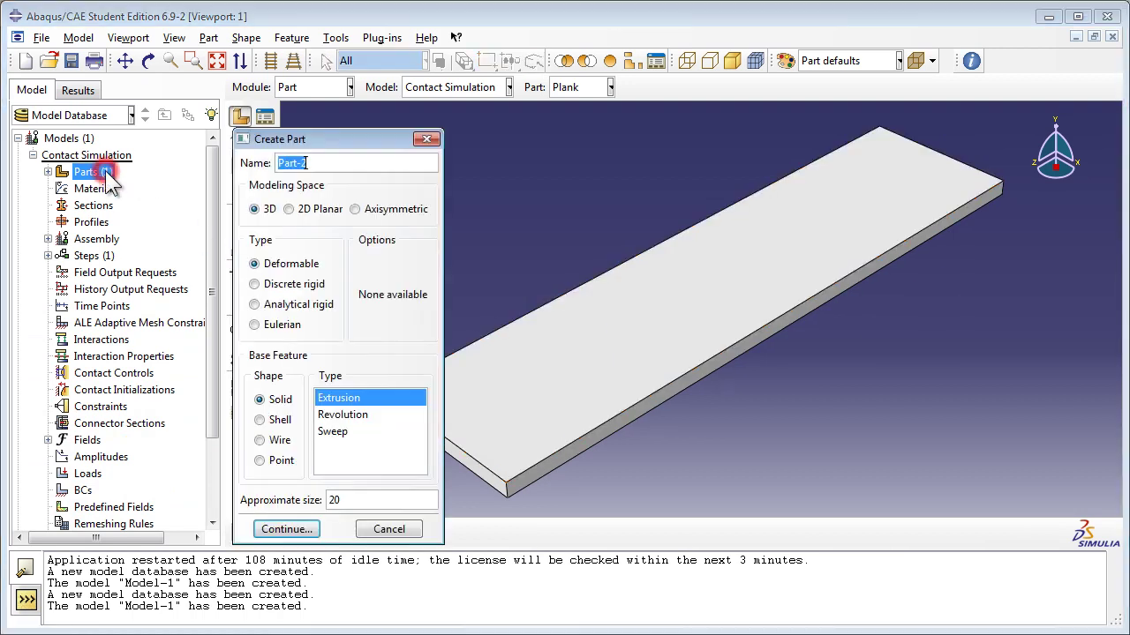
type("Curved Block")
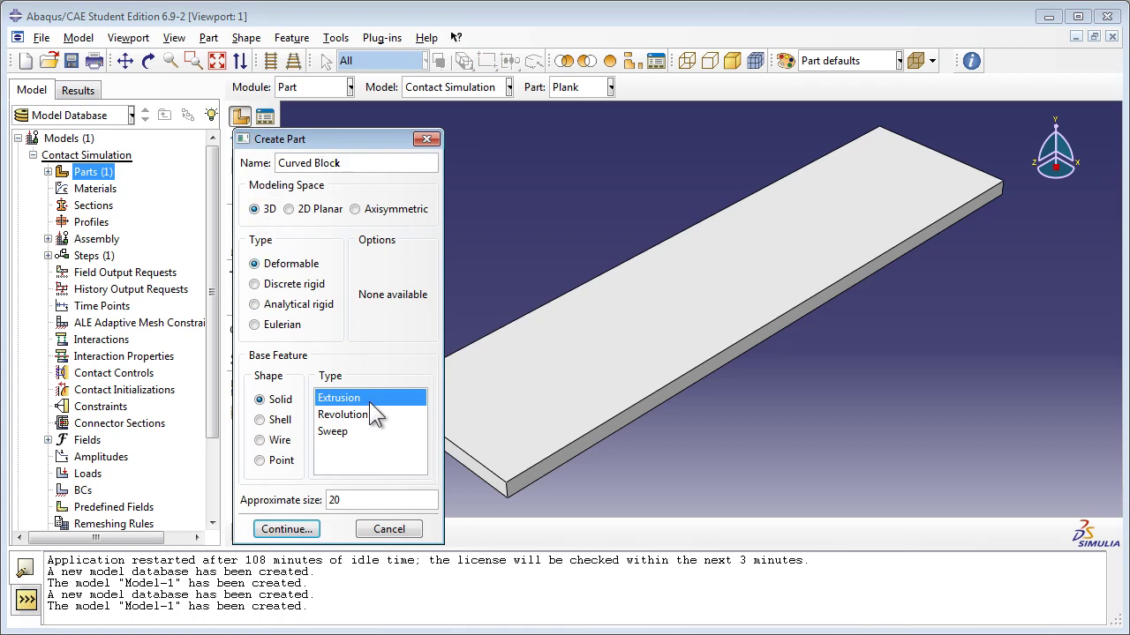
left_click(291, 529)
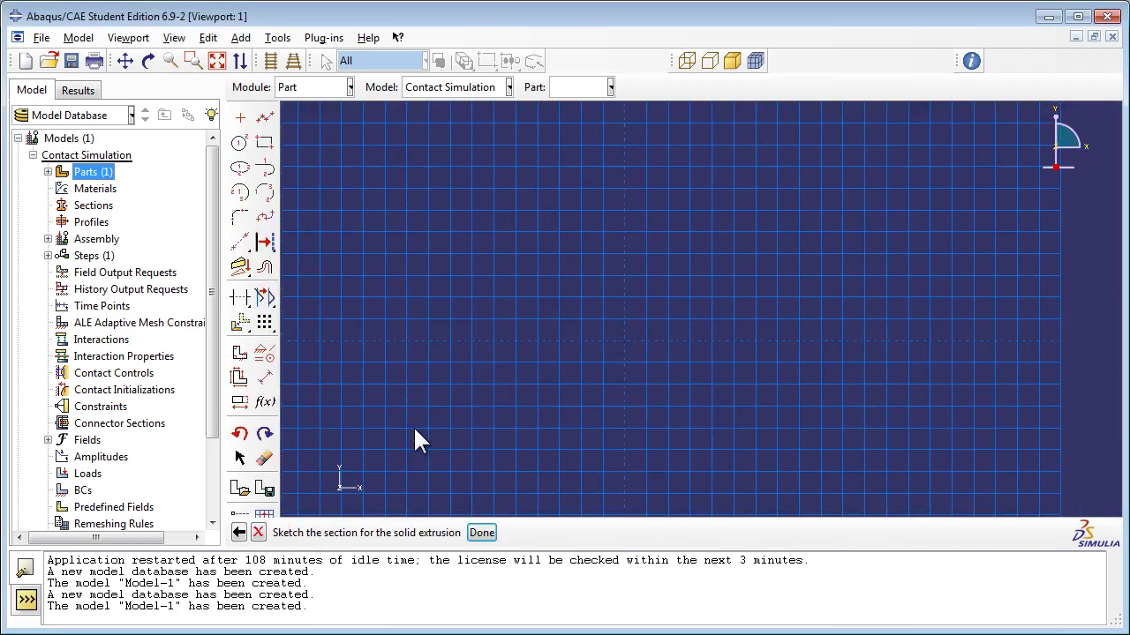
Sketch a circle centred on the origin with a radius of about 2.36.
left_click(239, 144)
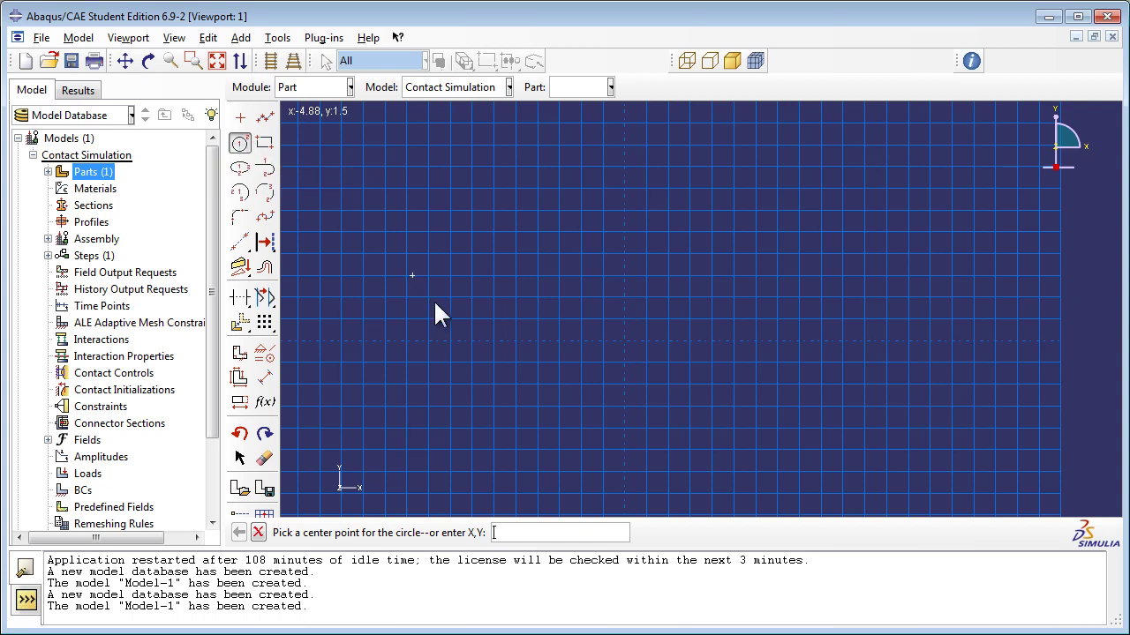
left_click(623, 340)
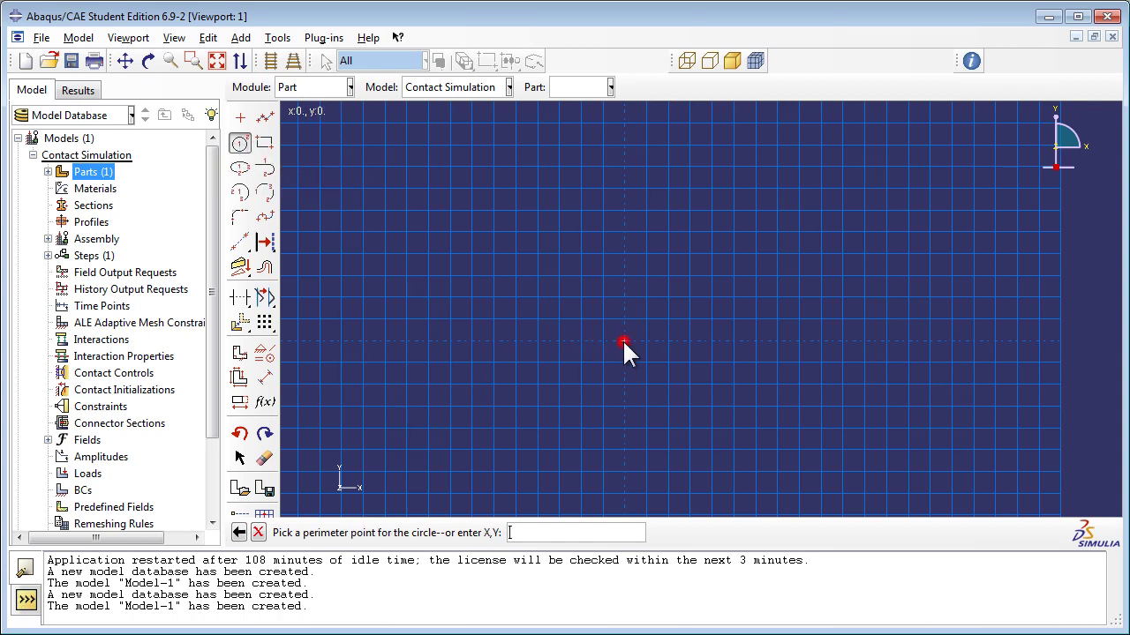
left_click(711, 396)
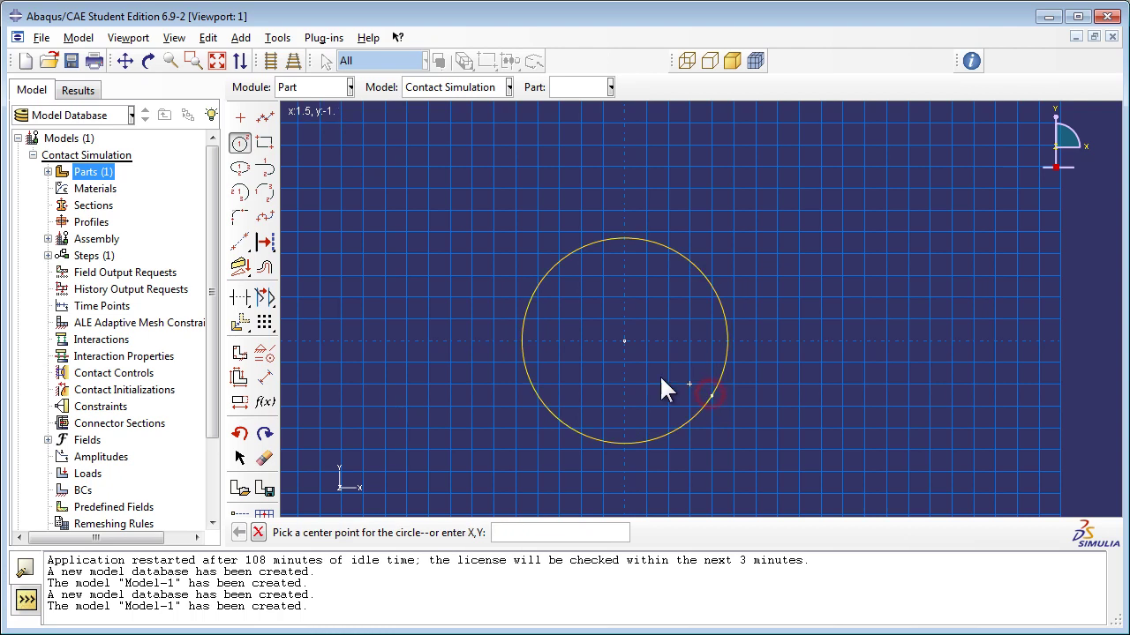
Dimension the circle and set its radius to 10.
left_click(264, 378)
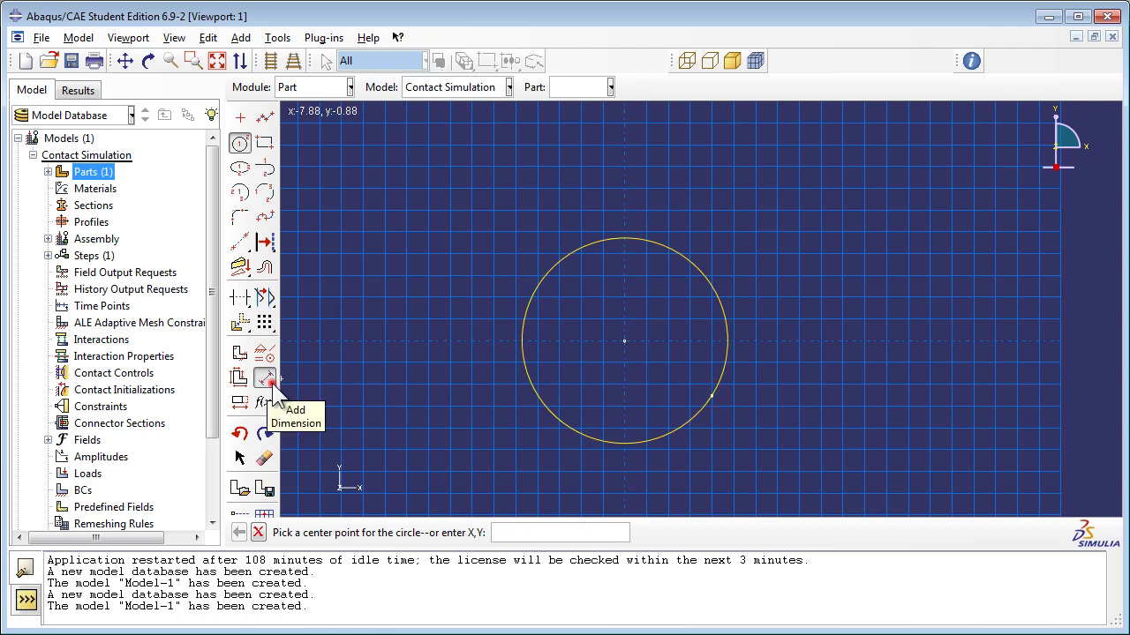
left_click(705, 275)
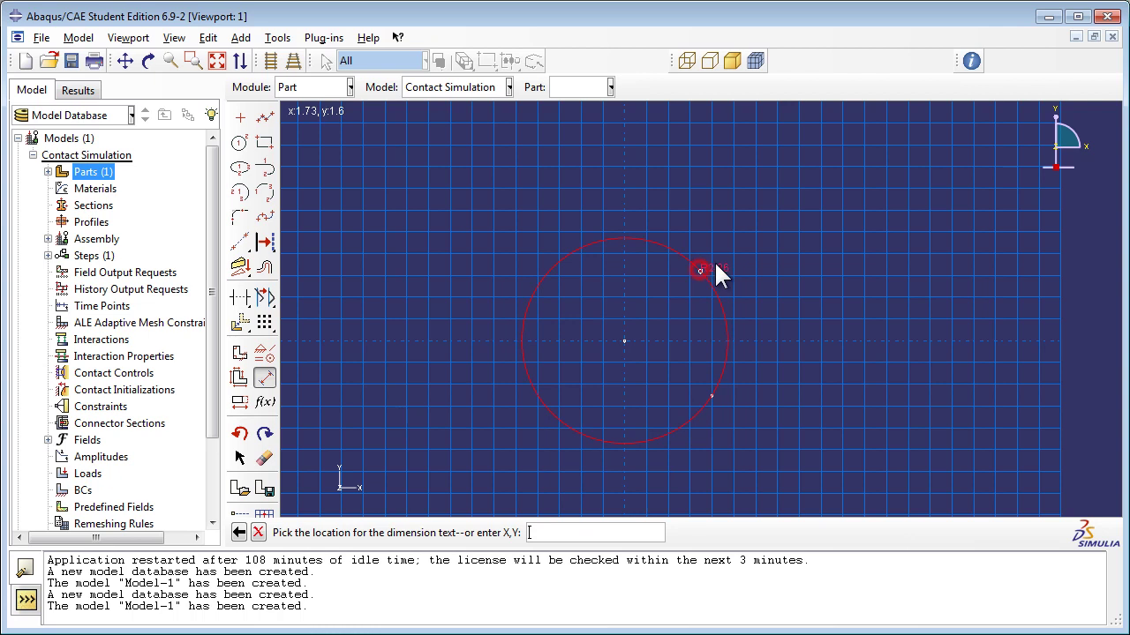
left_click(784, 227)
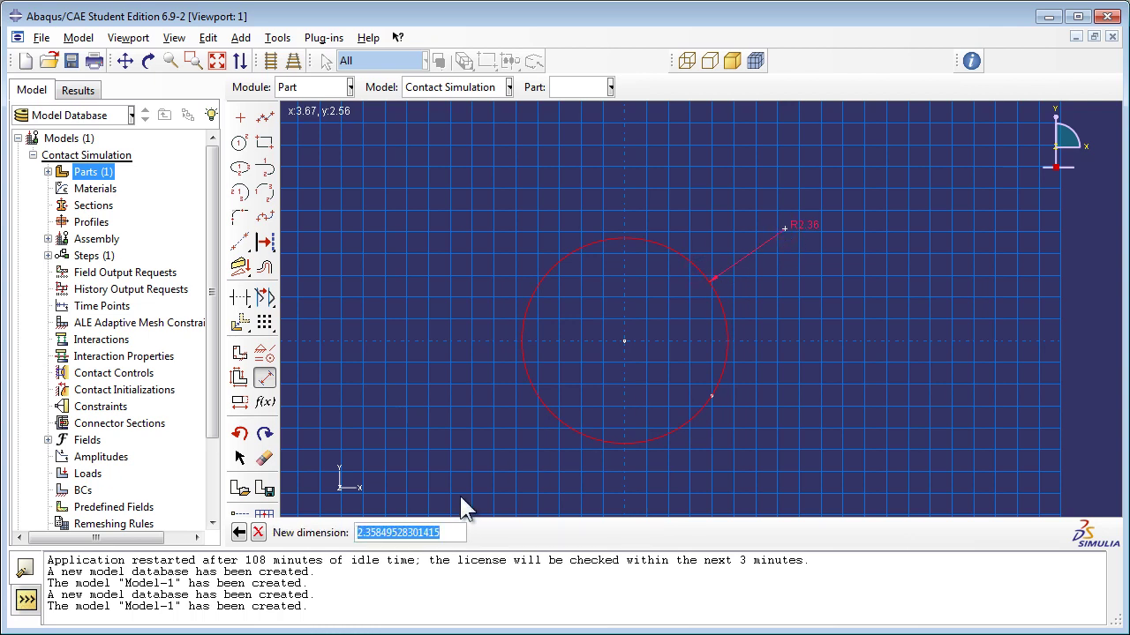
type("10")
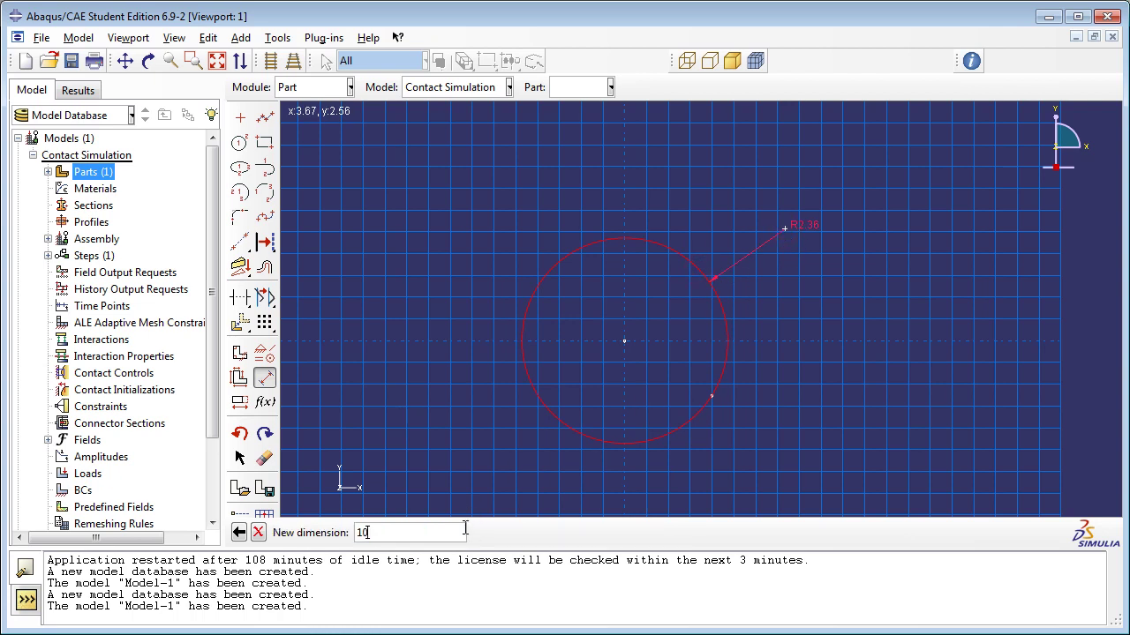
type(".")
key("Return")
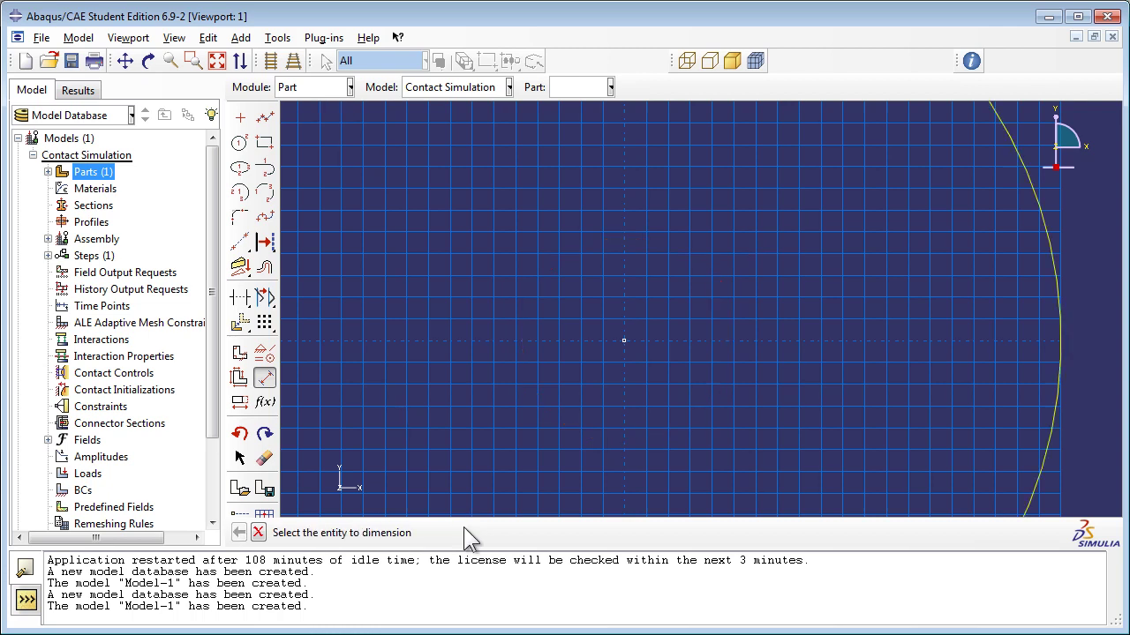
Sketch a rectangle from the circle's leftmost point at mid-height to the point 10, -12 below the circle.
scroll(536, 442, "down", 4)
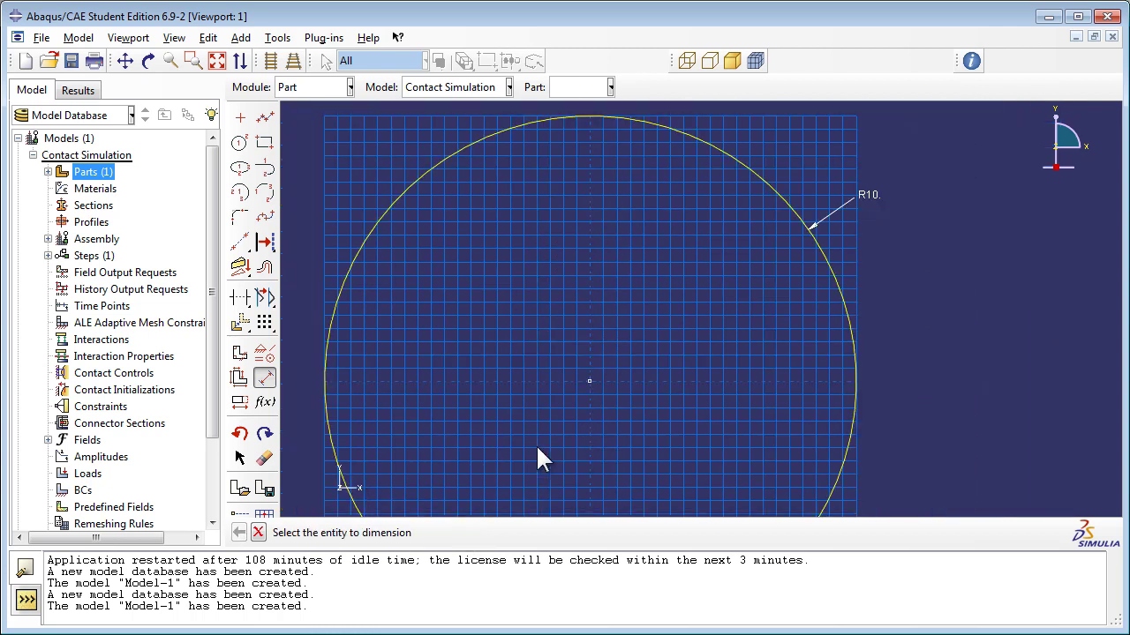
scroll(578, 432, "down", 1)
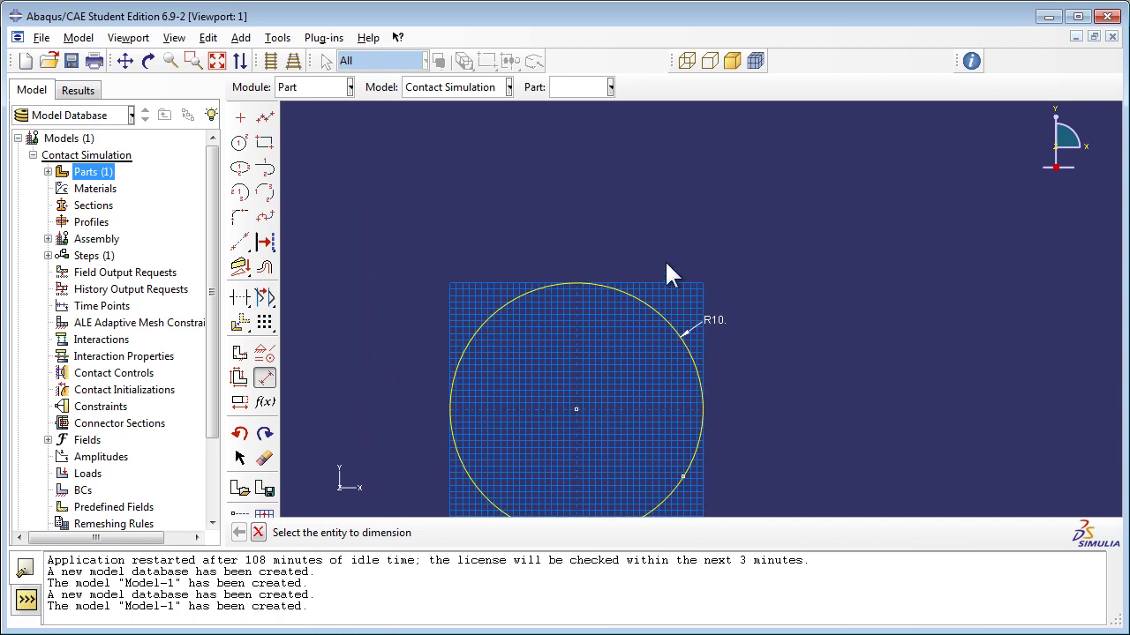
scroll(662, 291, "down", 1)
scroll(583, 437, "up", 1)
scroll(574, 428, "up", 2)
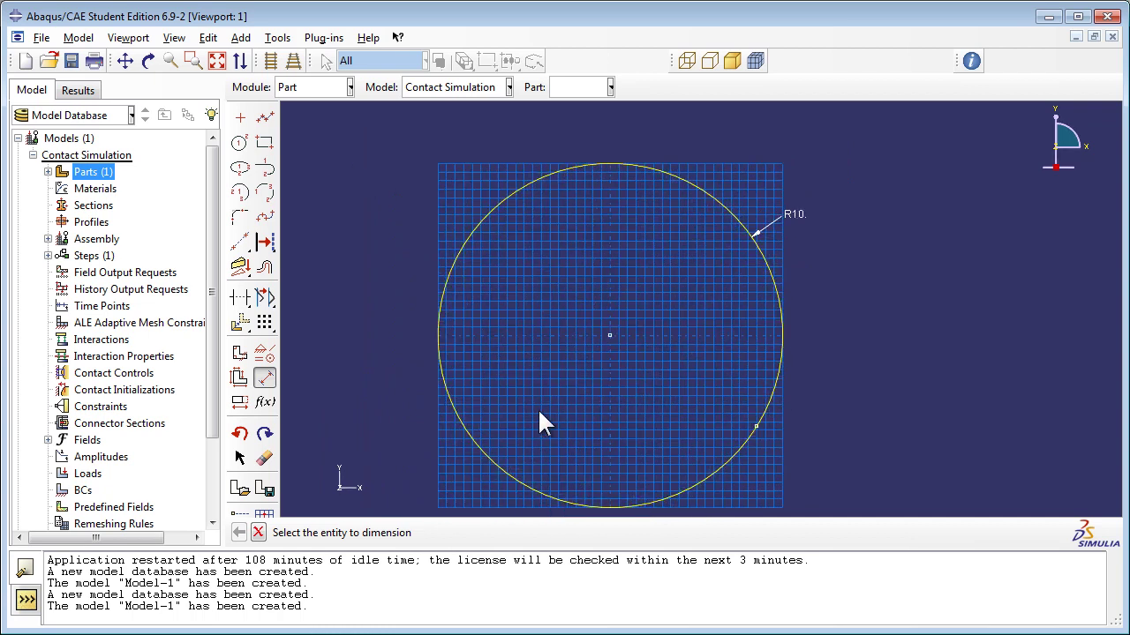
scroll(650, 315, "down", 1)
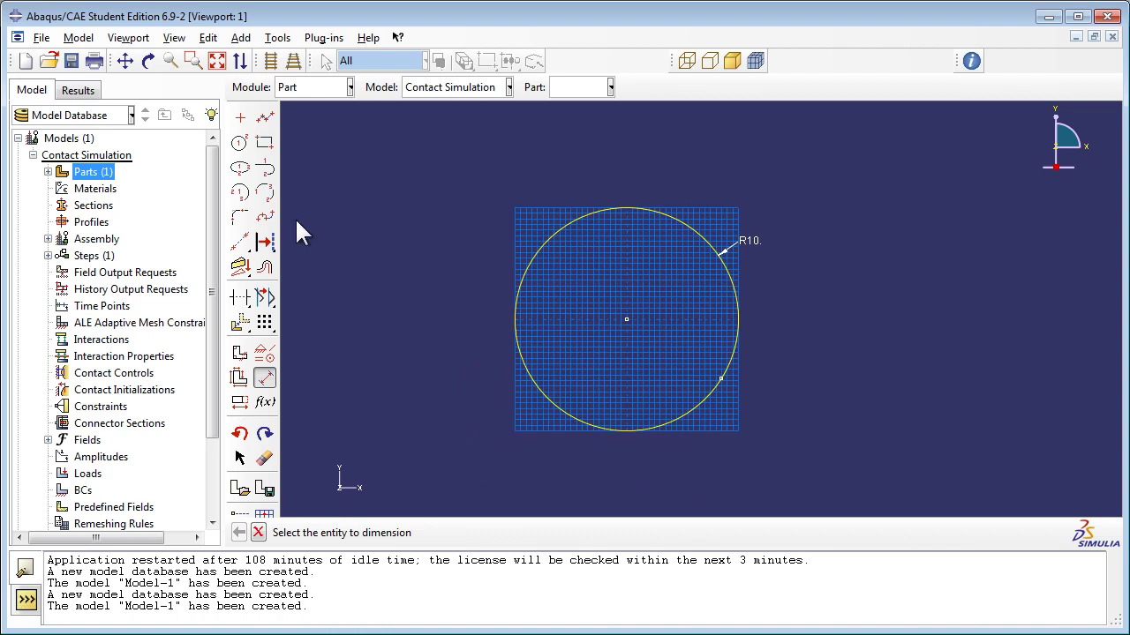
left_click(264, 147)
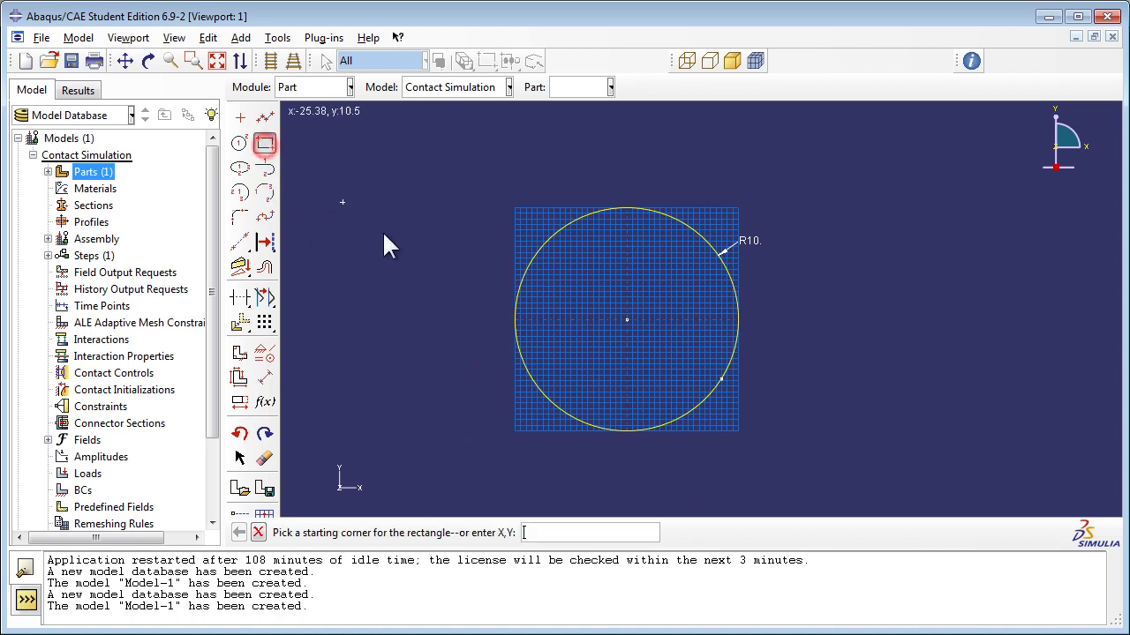
left_click(515, 319)
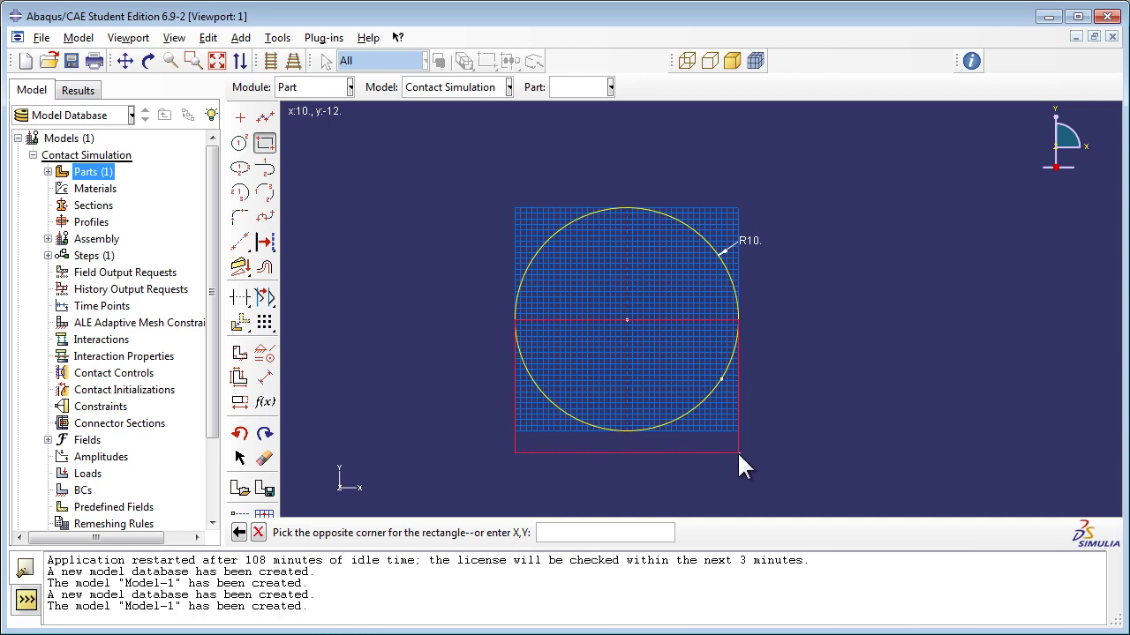
left_click(737, 453)
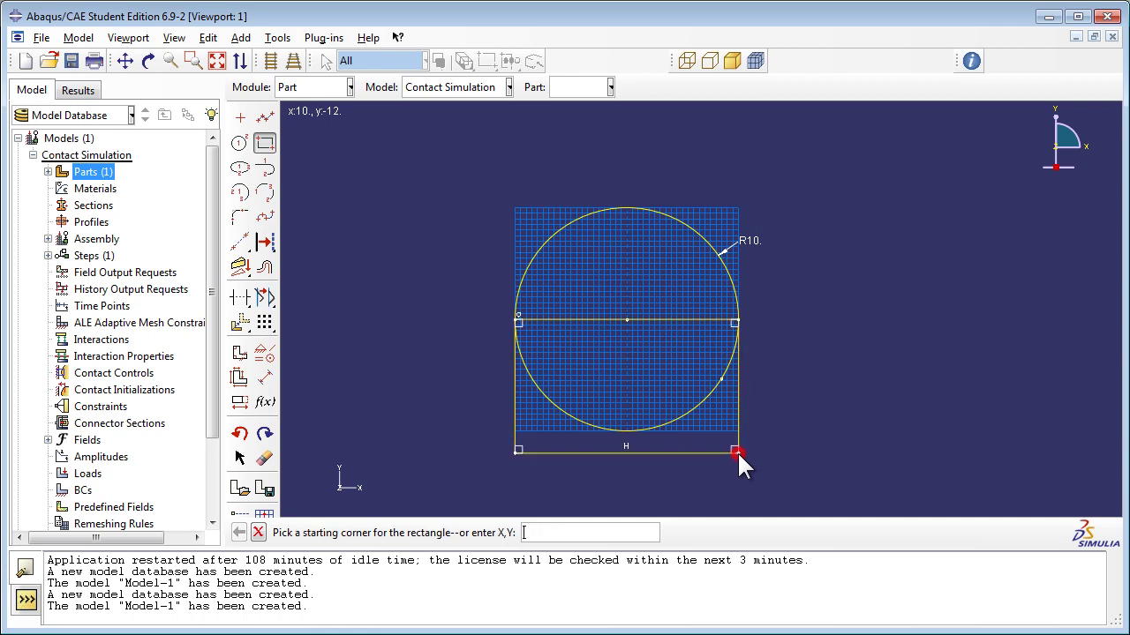
Dimension the rectangle's left vertical edge and set its length to 15.
left_click(266, 379)
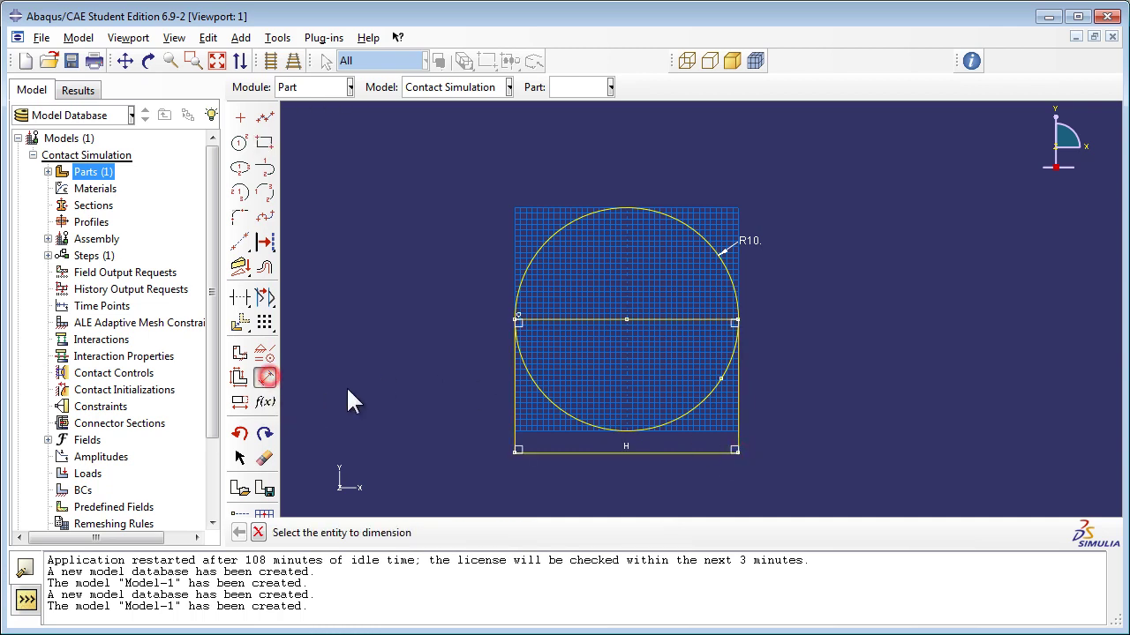
left_click(513, 418)
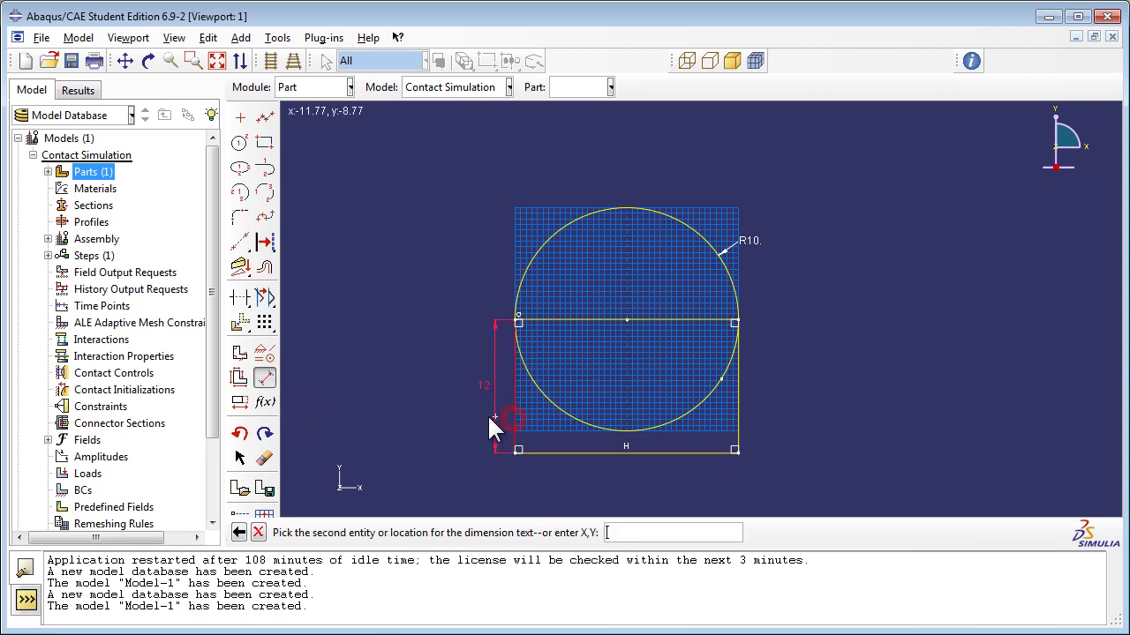
left_click(440, 413)
key("BackSpace")
type("15")
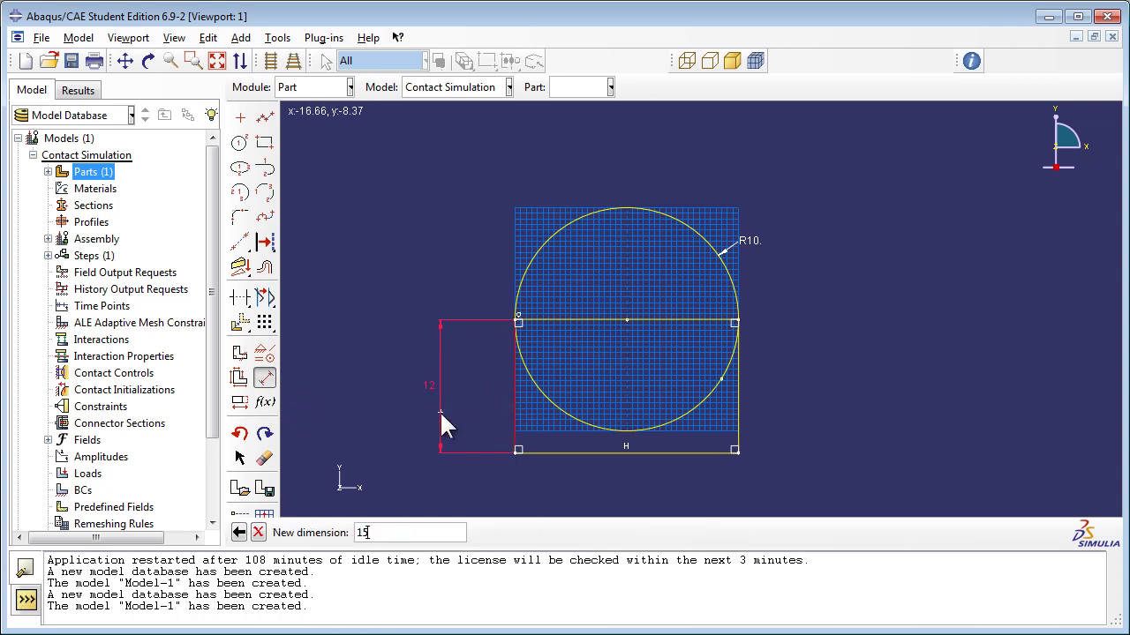
key("Return")
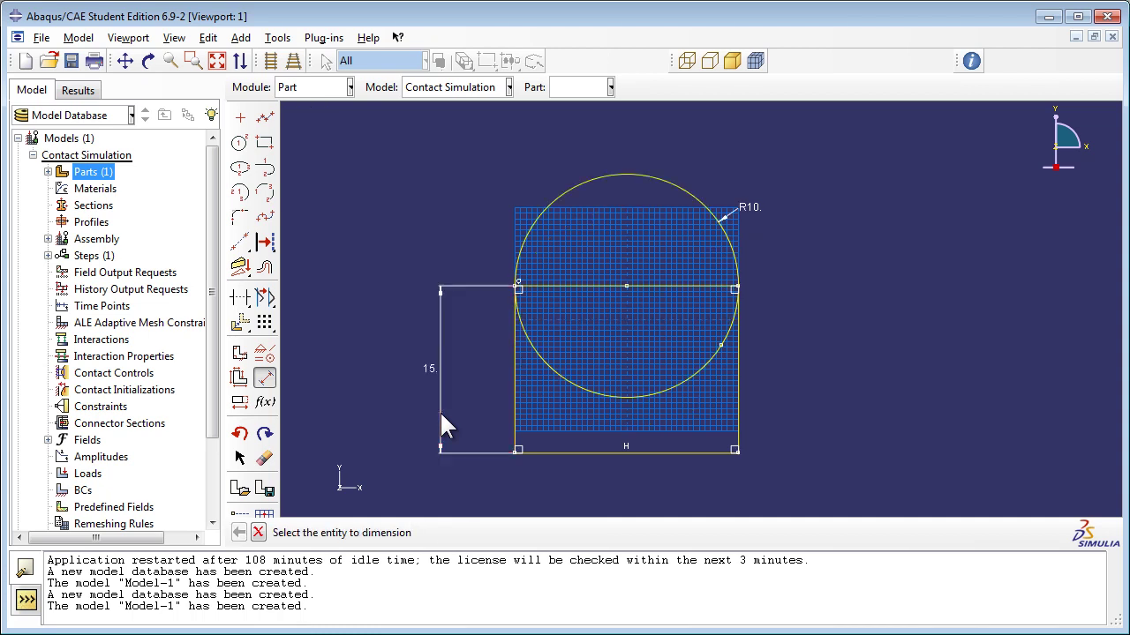
Trim away the circle's lower half and the rectangle's top edge, leaving a single arch-topped outline.
scroll(604, 297, "down", 1)
scroll(604, 297, "up", 2)
scroll(606, 303, "up", 1)
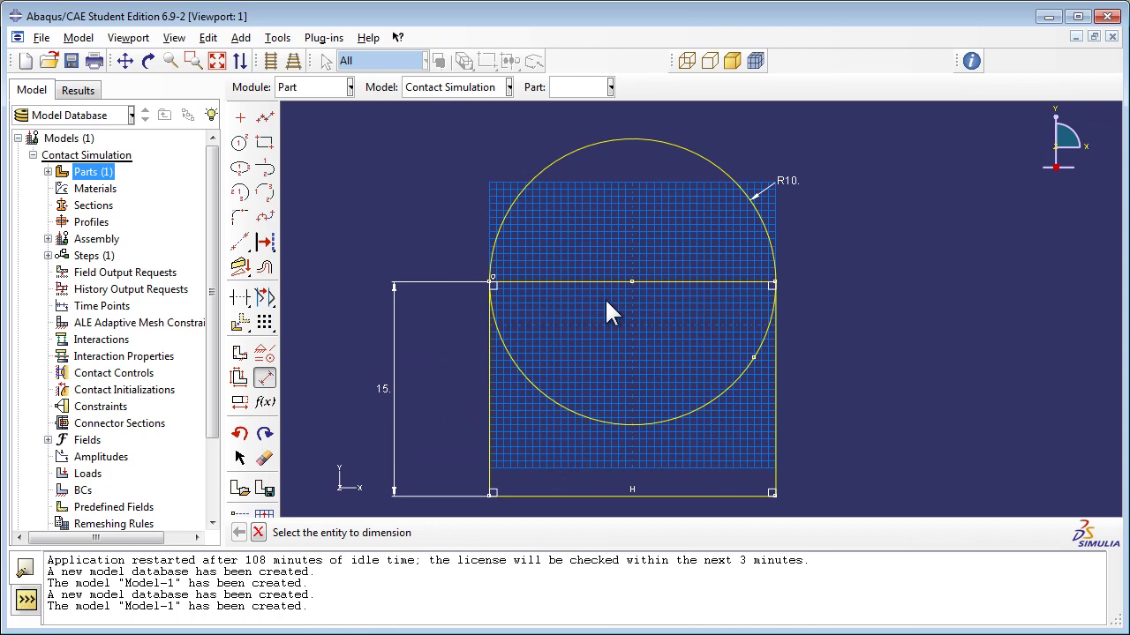
scroll(611, 311, "down", 1)
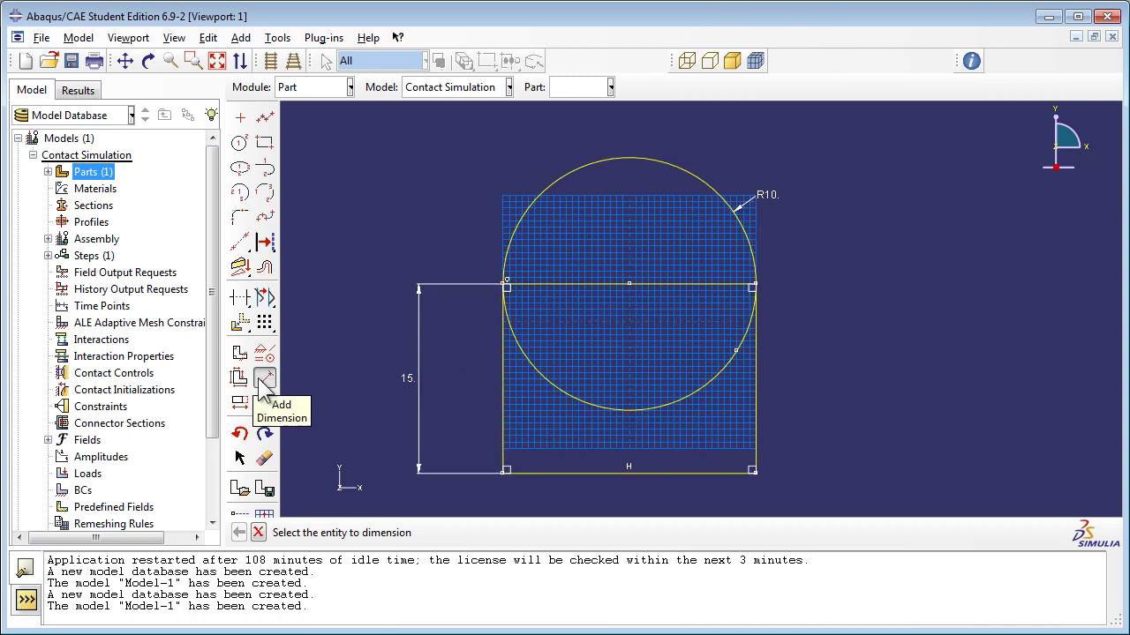
left_click(239, 299)
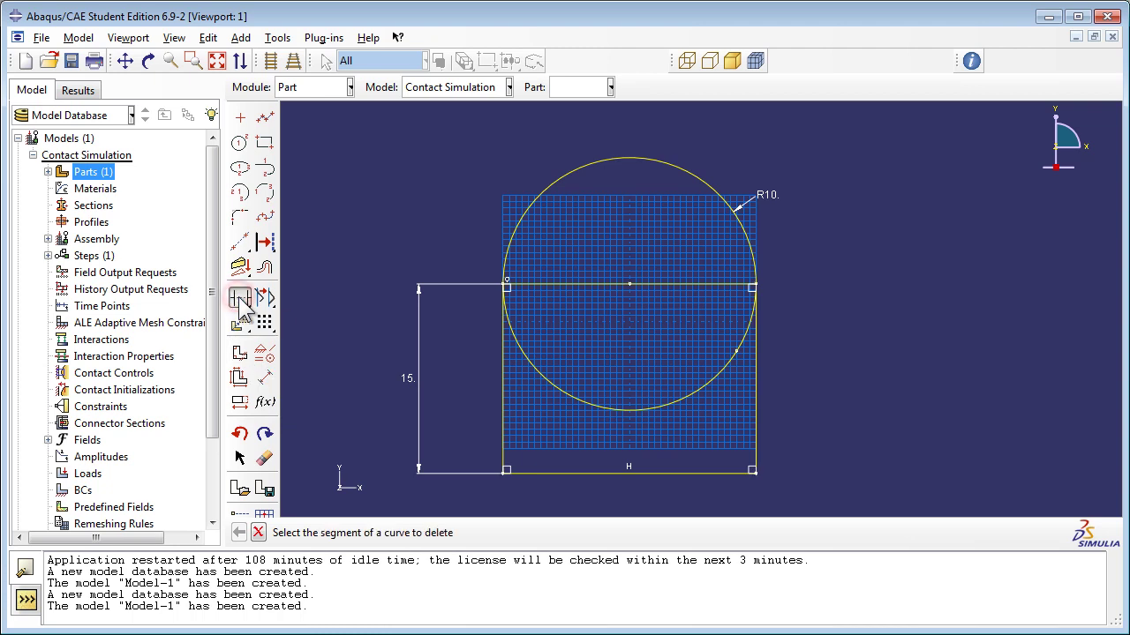
left_click(527, 368)
left_click(741, 338)
left_click(684, 286)
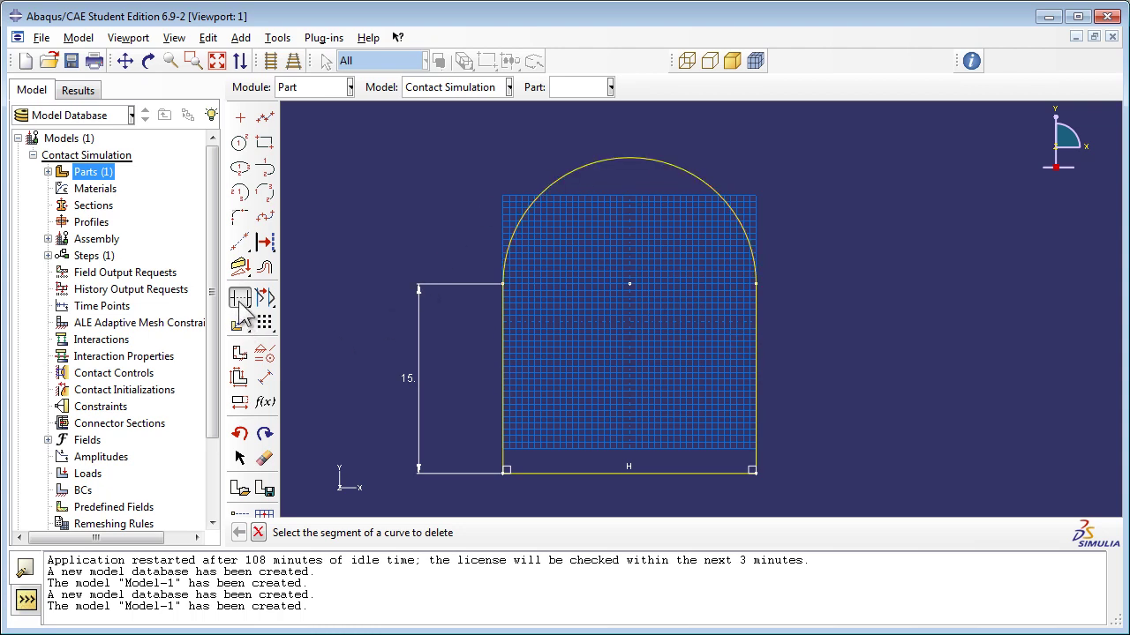
left_click(260, 532)
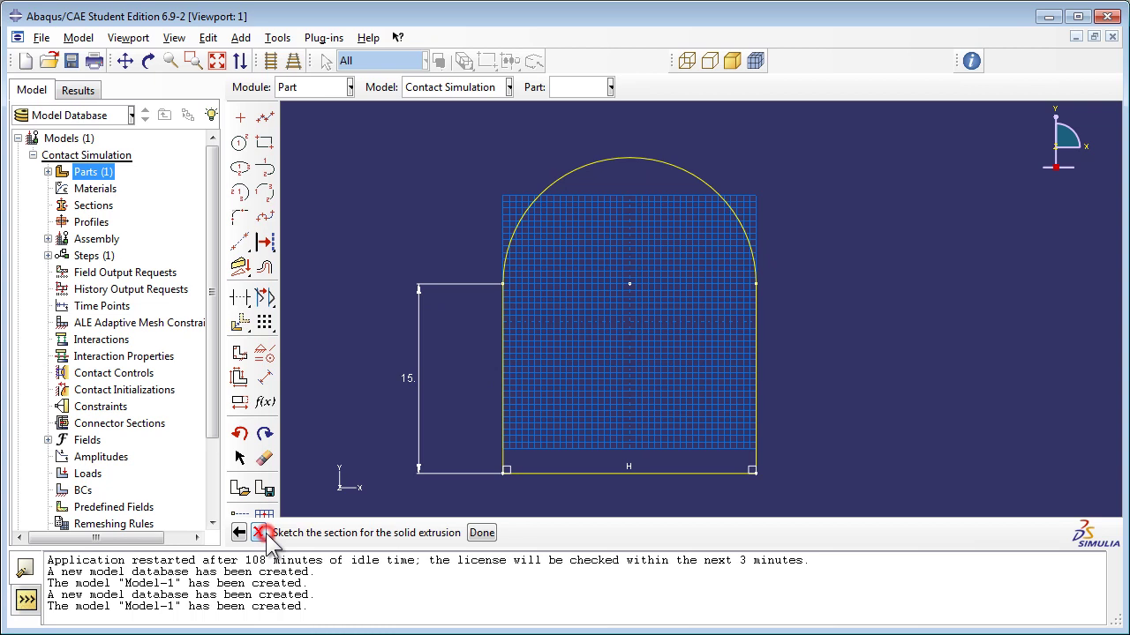
Finish the Curved Block sketch and extrude the arch-topped profile to a depth of 20.
left_click(481, 533)
double_click(66, 385)
type("2")
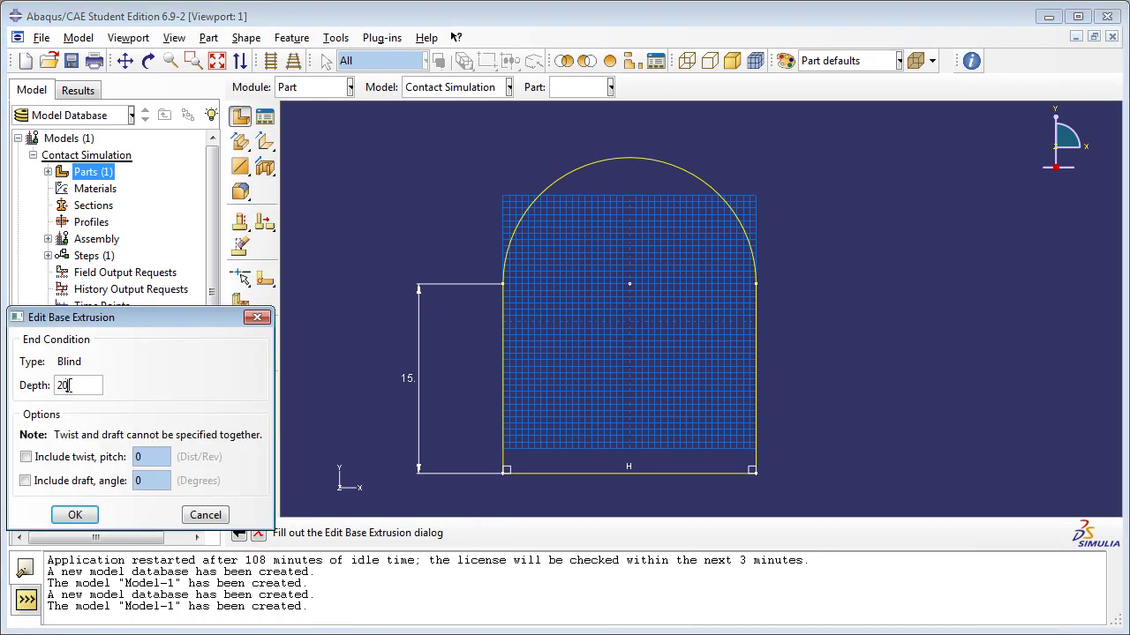
type("0")
left_click(79, 515)
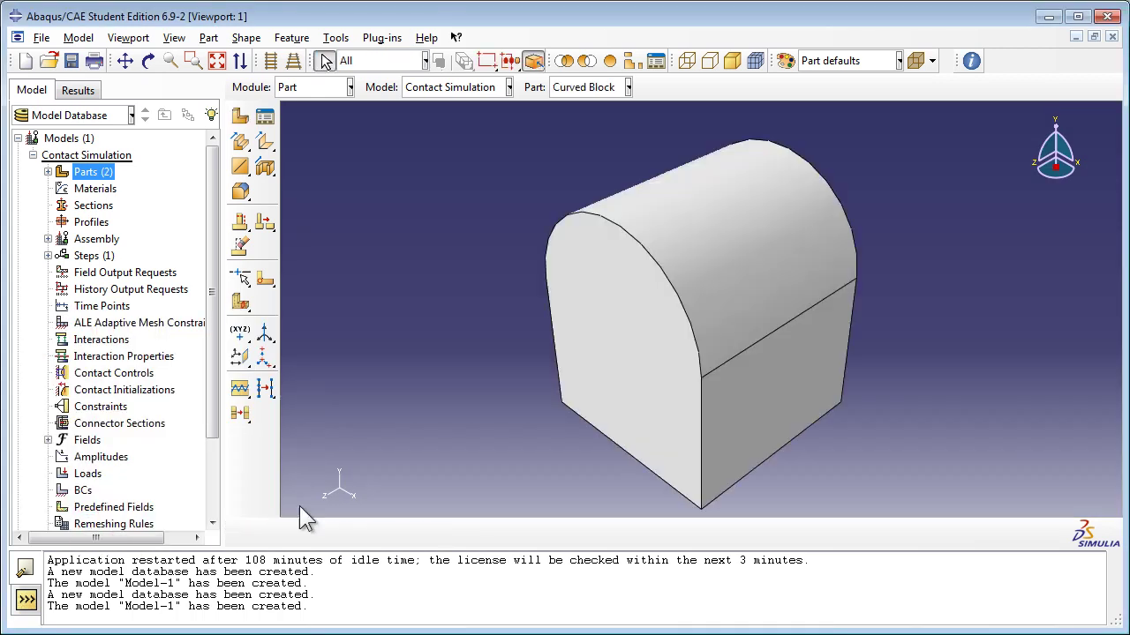
Create a 3D deformable solid extrusion part named Rectangular Block with an approximate size of 20.
double_click(101, 174)
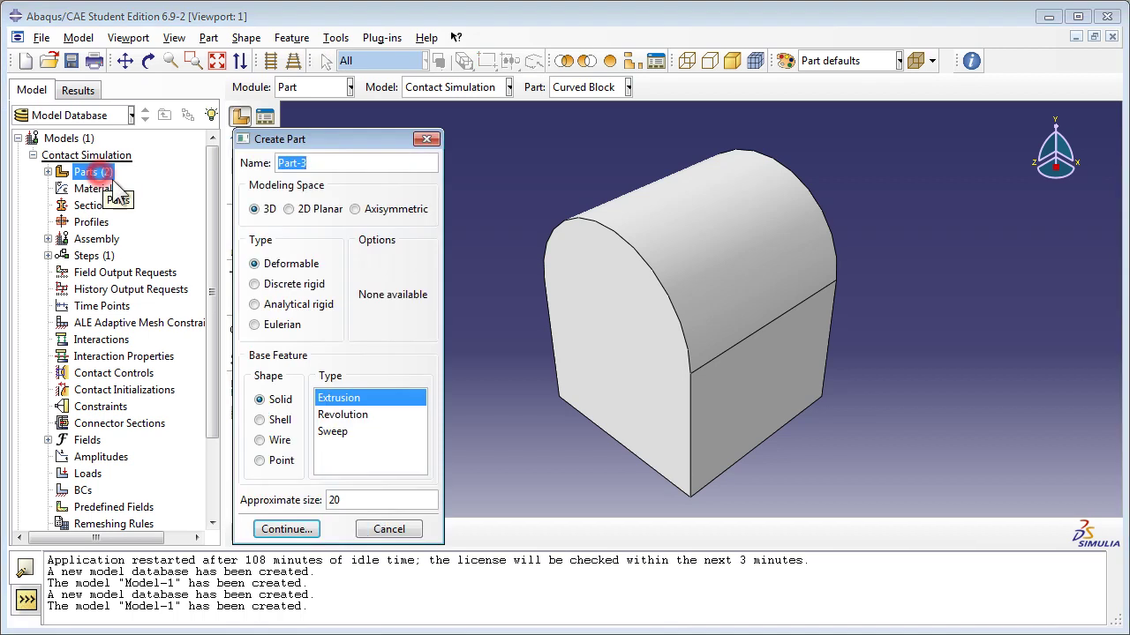
type("Rect")
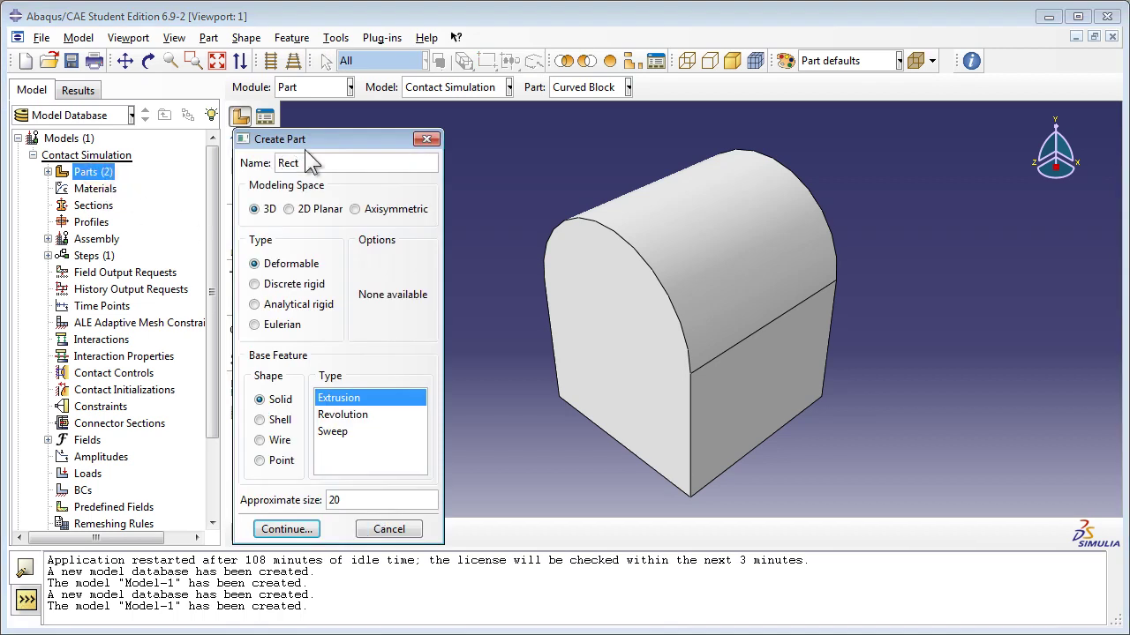
type("angular Block")
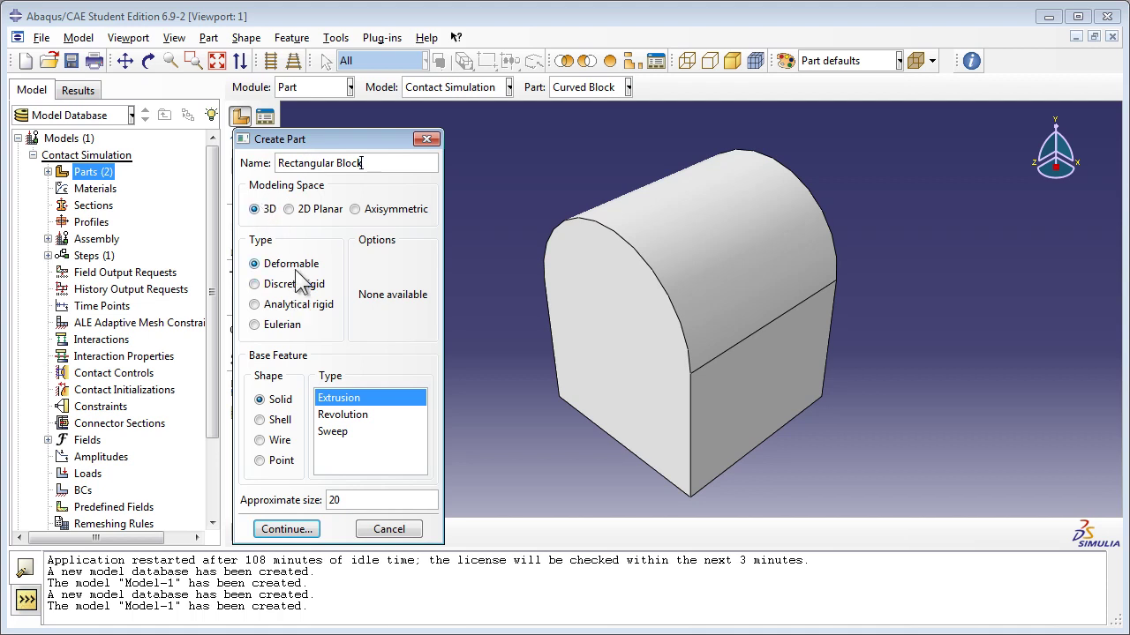
left_click(286, 529)
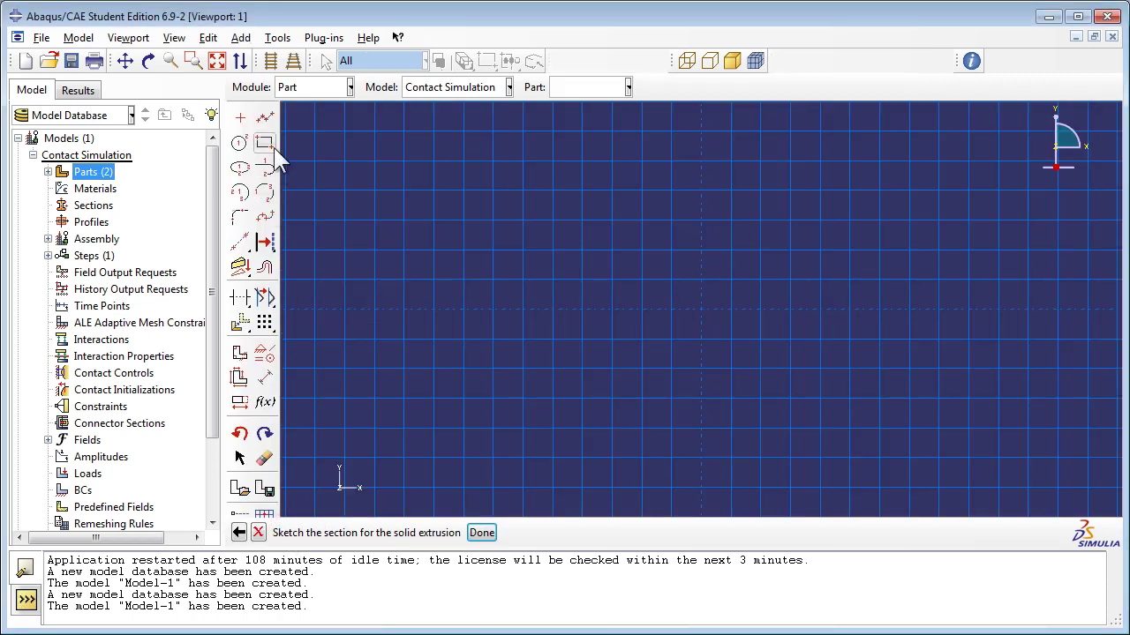
Sketch a rectangle about 4 wide and 1.25 high with its lower-left corner at the origin.
left_click(272, 146)
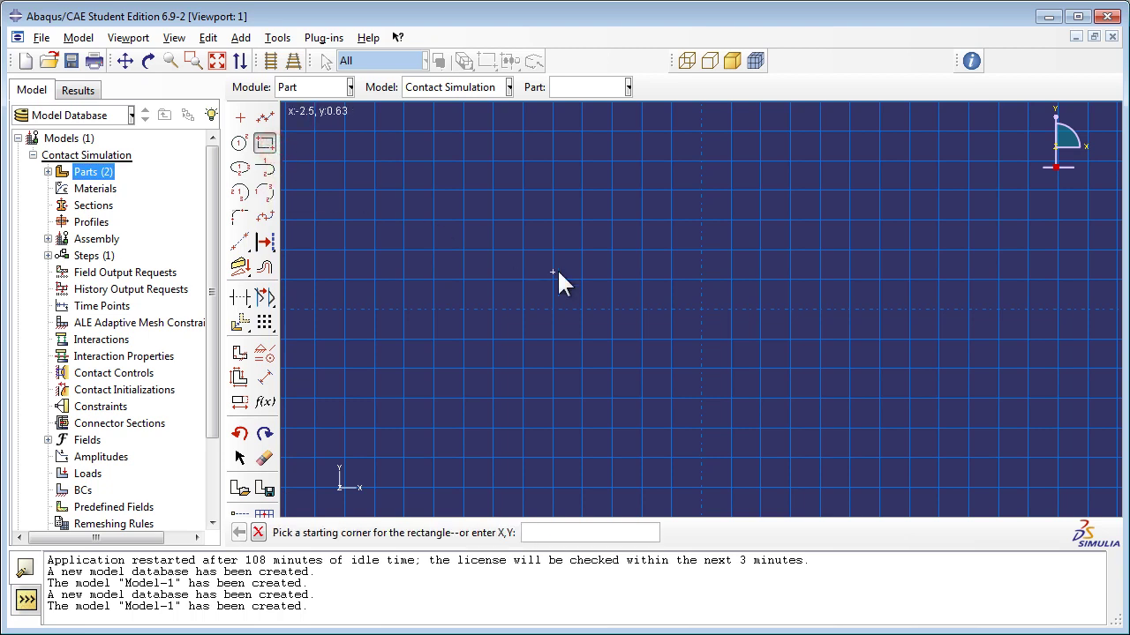
left_click(700, 309)
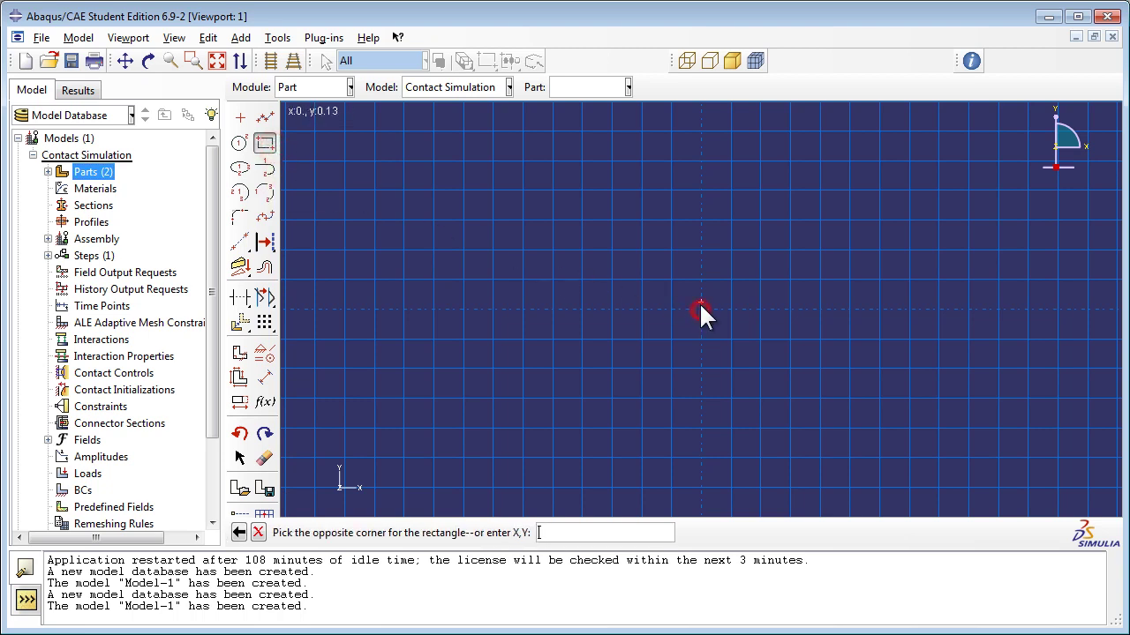
left_click(938, 235)
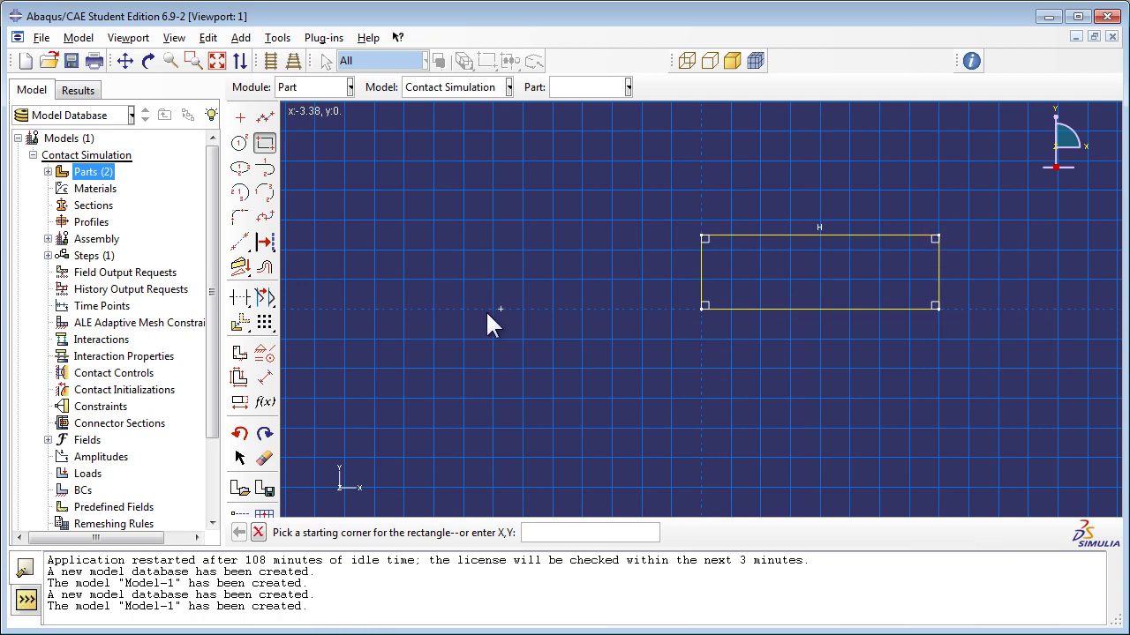
Dimension the rectangle, setting its width to 20 and its height to 10.
left_click(266, 378)
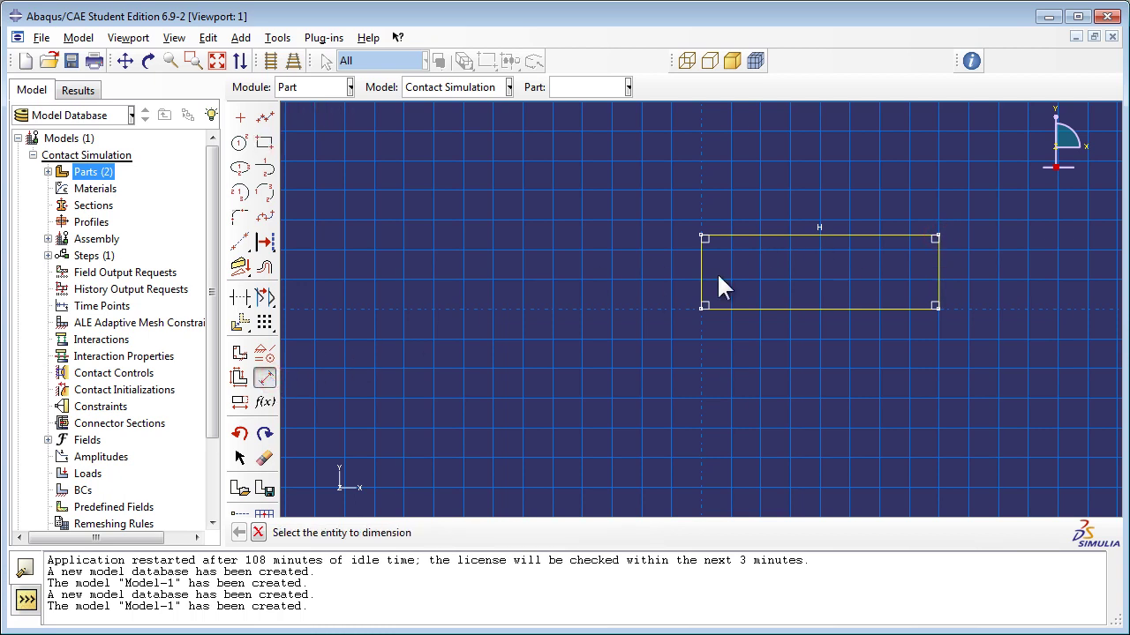
left_click(796, 308)
left_click(805, 358)
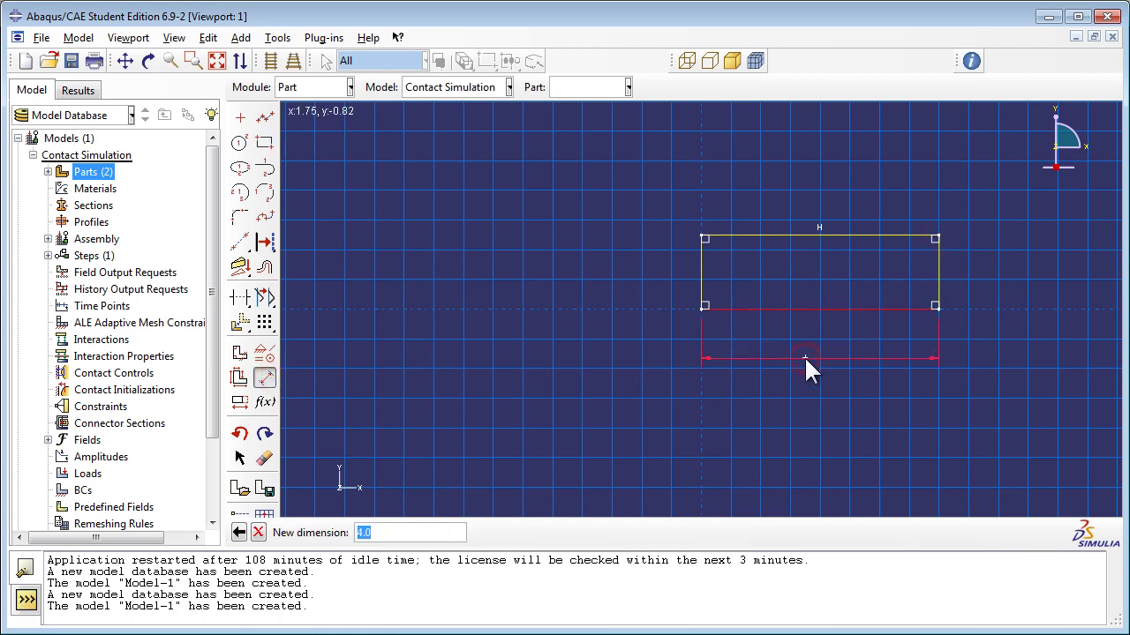
type("20.0")
key("Return")
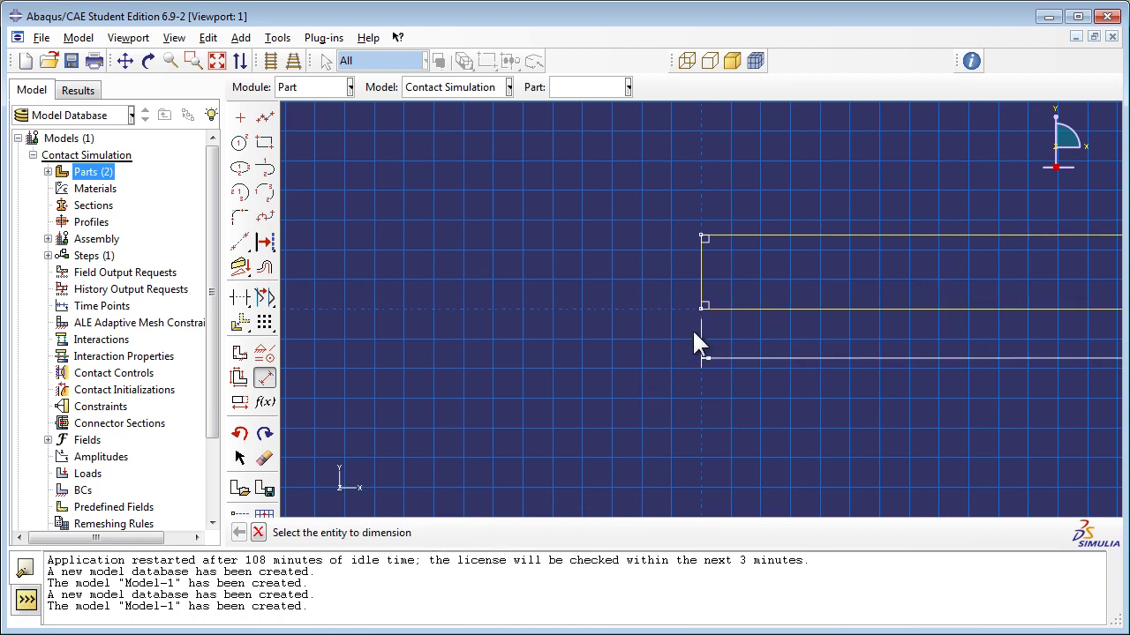
left_click(701, 277)
left_click(624, 277)
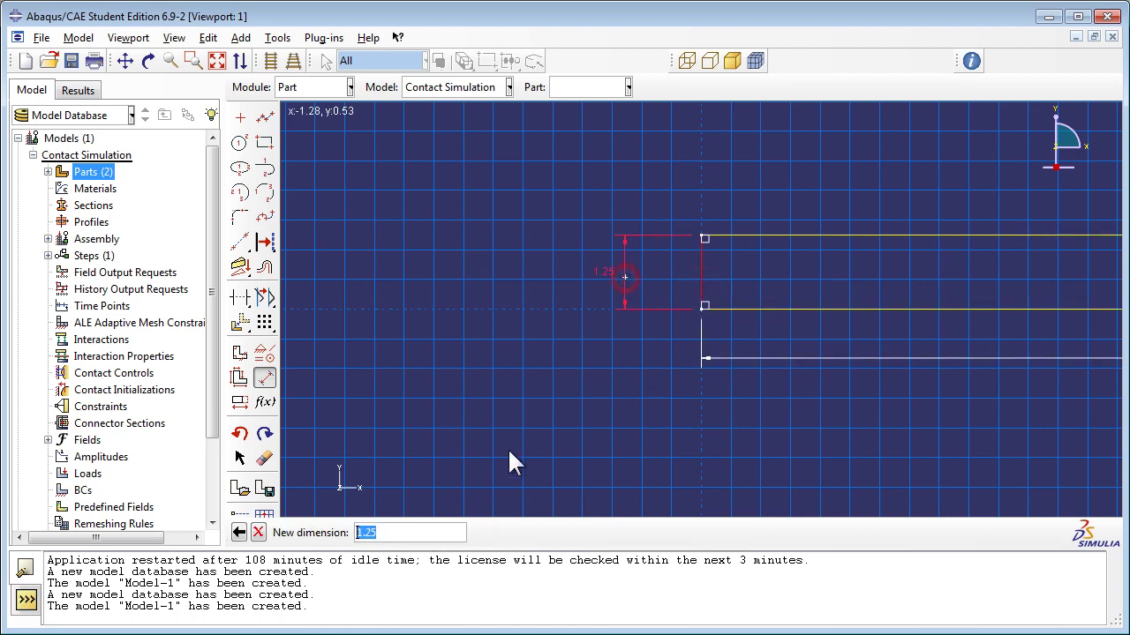
type("10.0")
key("Return")
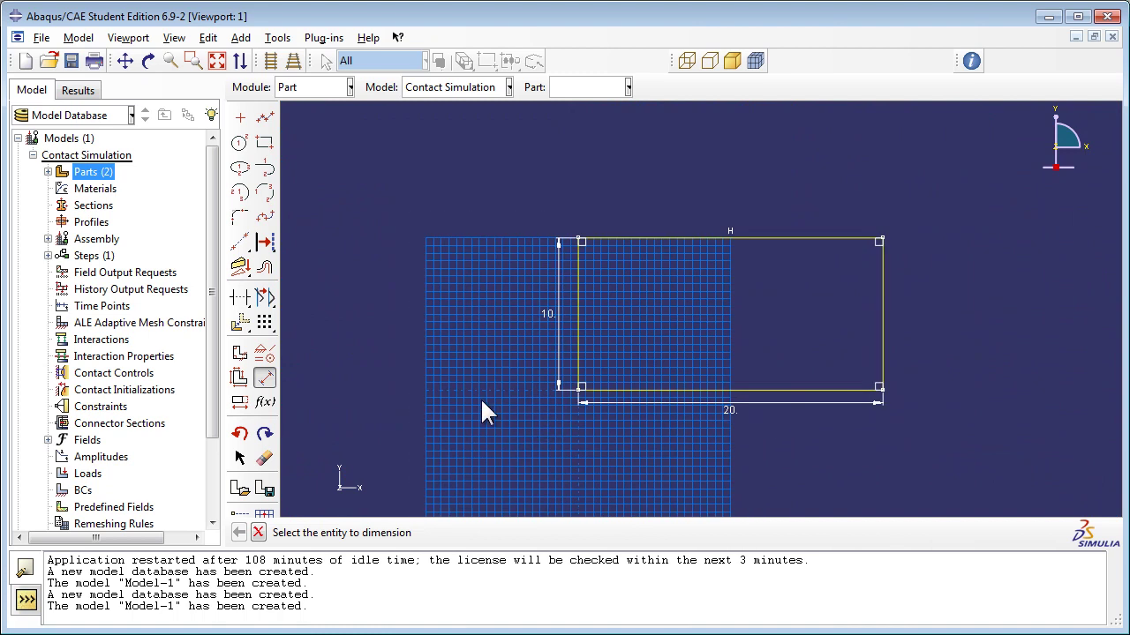
left_click(257, 532)
Finish the Rectangular Block sketch and extrude the rectangle to a depth of 35.
left_click(481, 533)
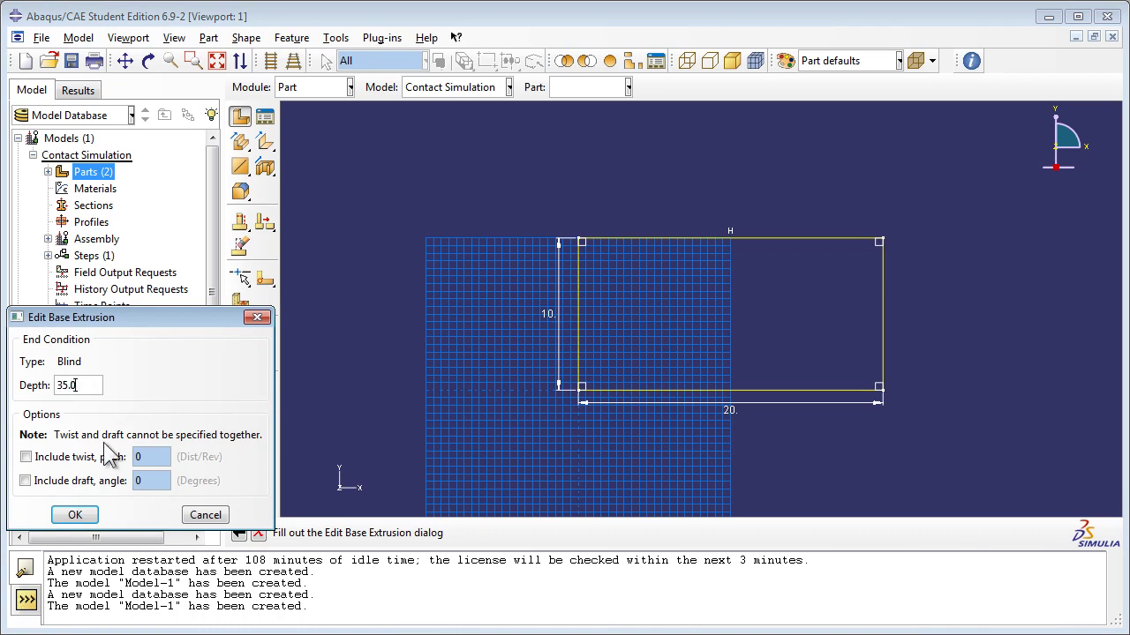
left_click(75, 514)
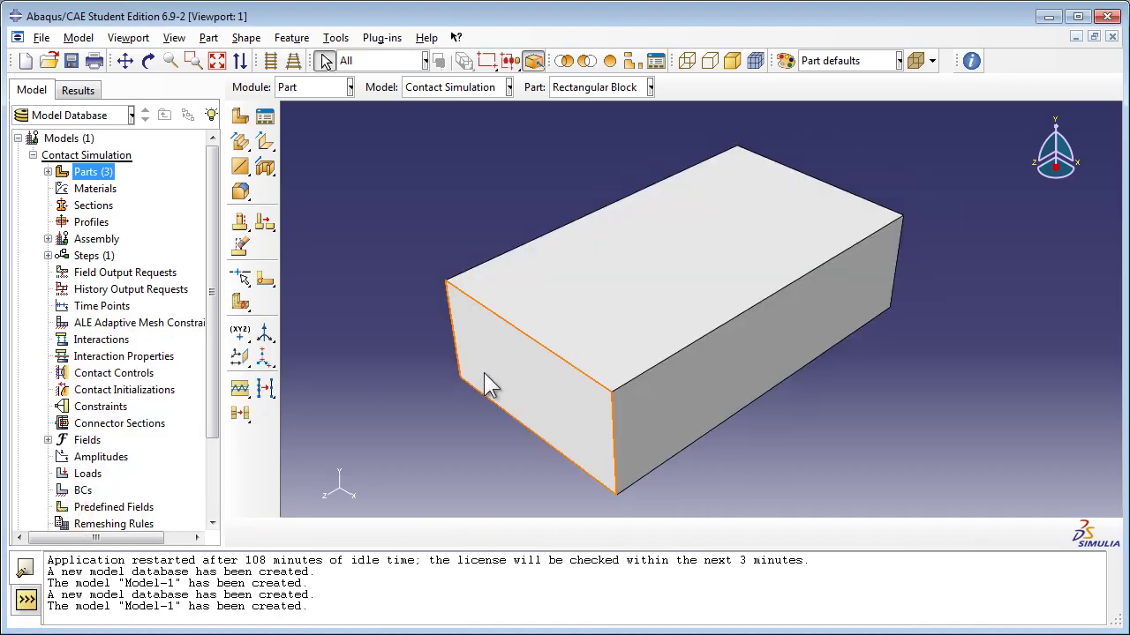
Start a material definition and name it AISI 1005 Steel.
left_click(106, 189)
double_click(102, 187)
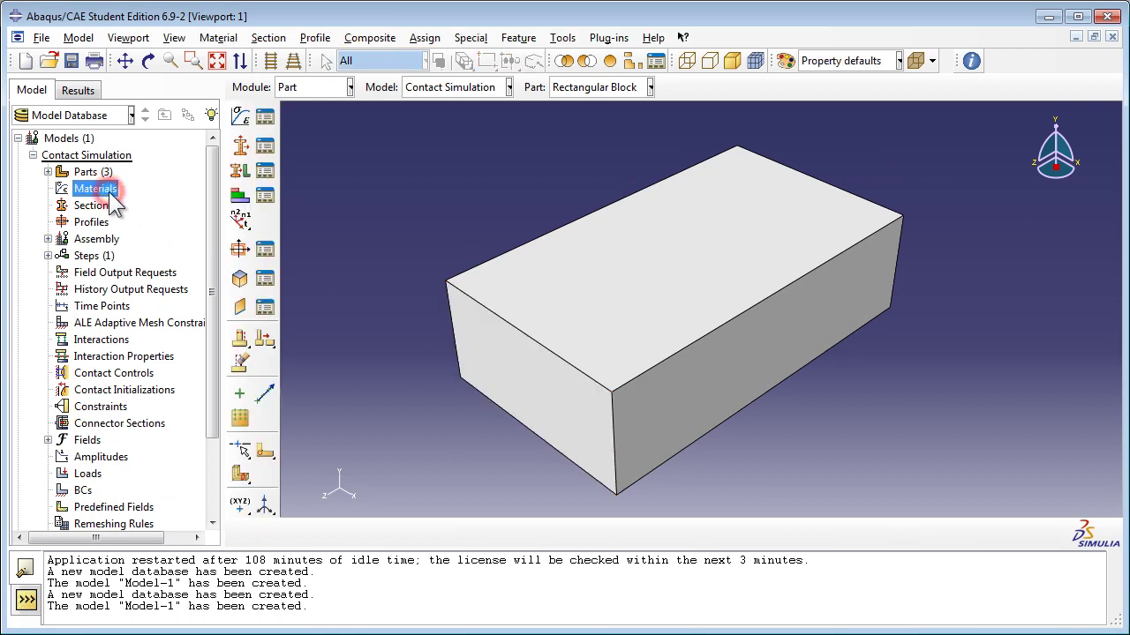
type("AISI 1")
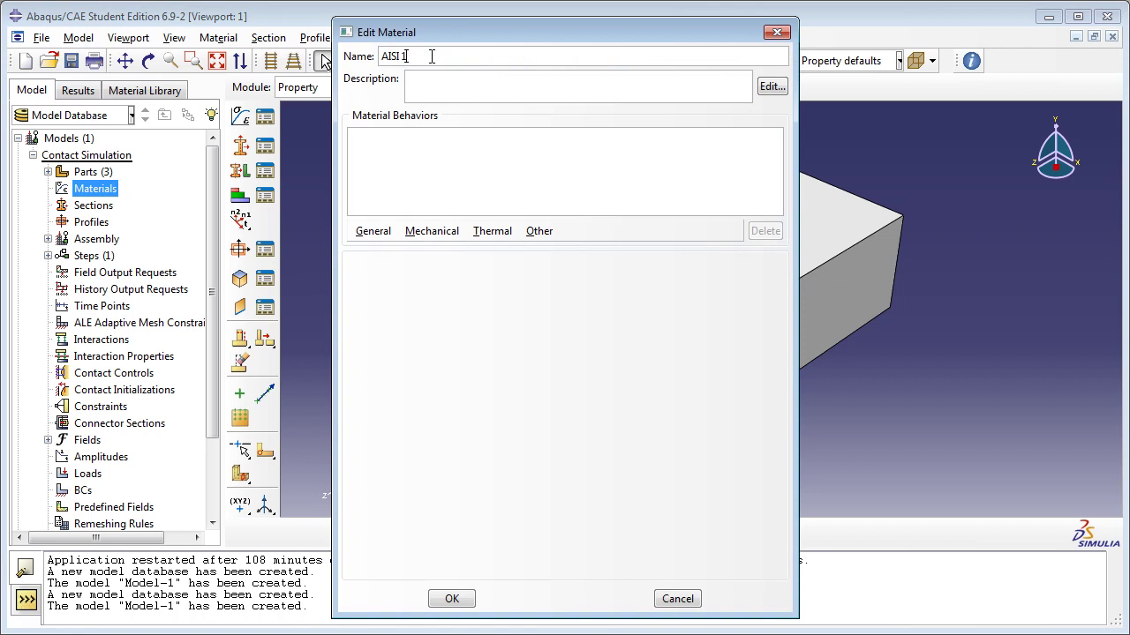
type("05 Steel")
Add a density behavior to the steel with a mass density of 7800.
left_click(372, 231)
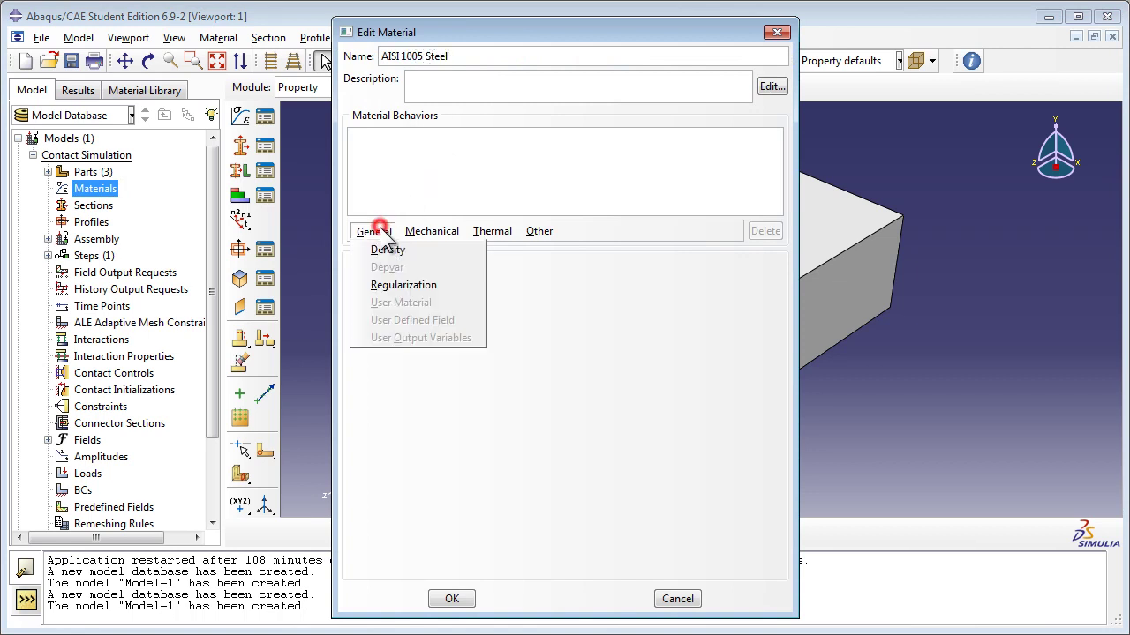
left_click(382, 249)
left_click(411, 380)
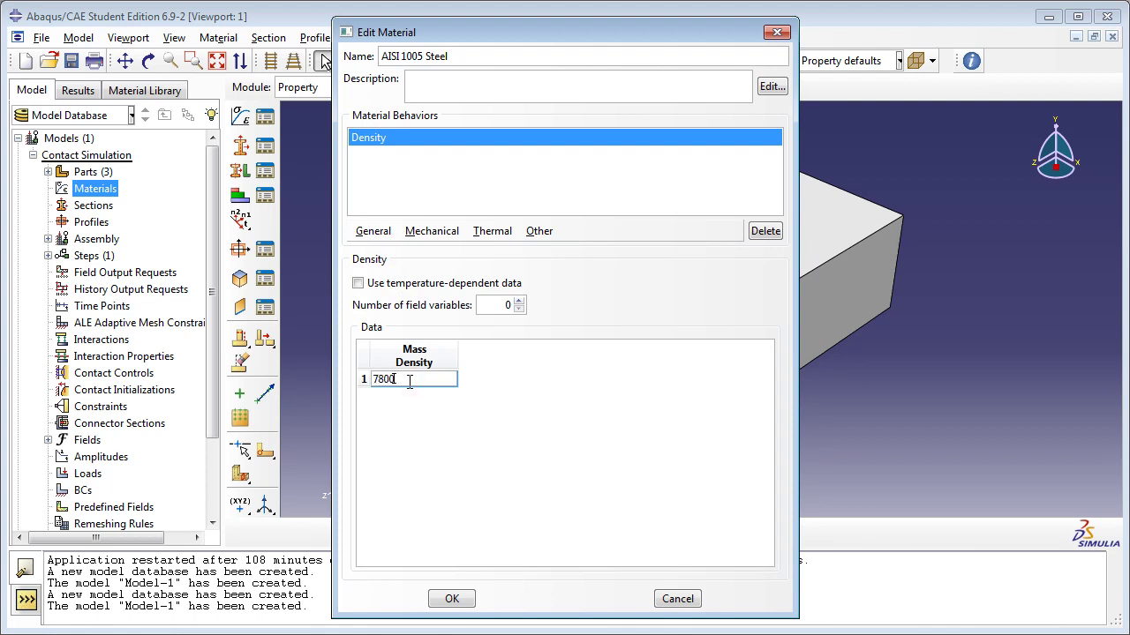
left_click(450, 420)
Add isotropic elasticity to the steel with Young's modulus 200E9 and Poisson's ratio 0.29, and save the material.
left_click(420, 231)
left_click(423, 249)
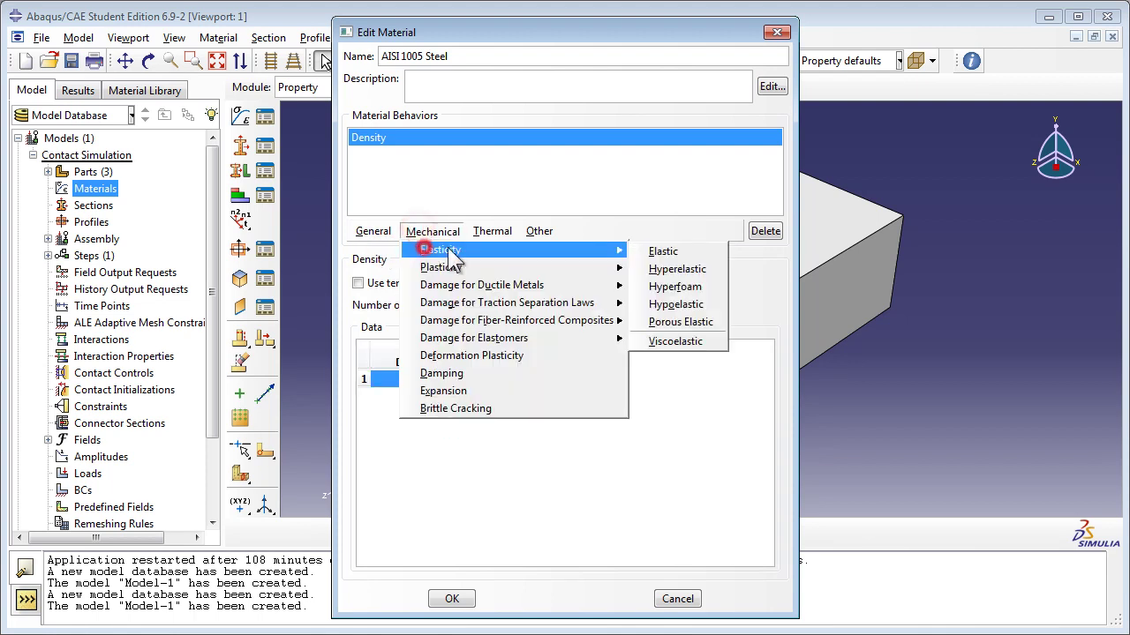
left_click(637, 250)
left_click(391, 473)
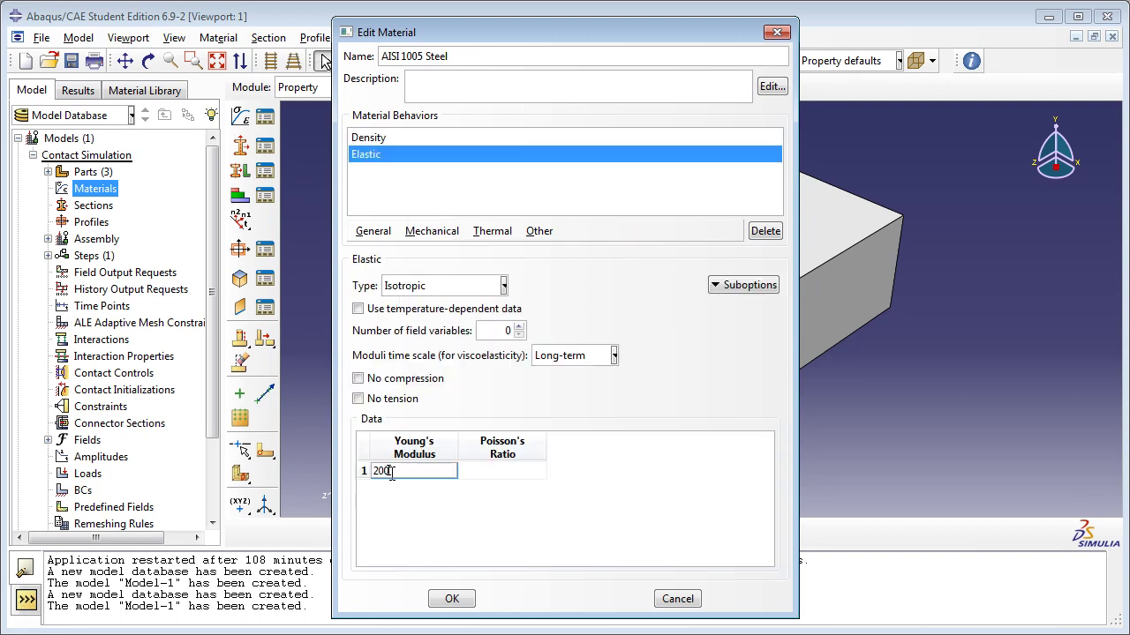
type("200E9")
left_click(485, 474)
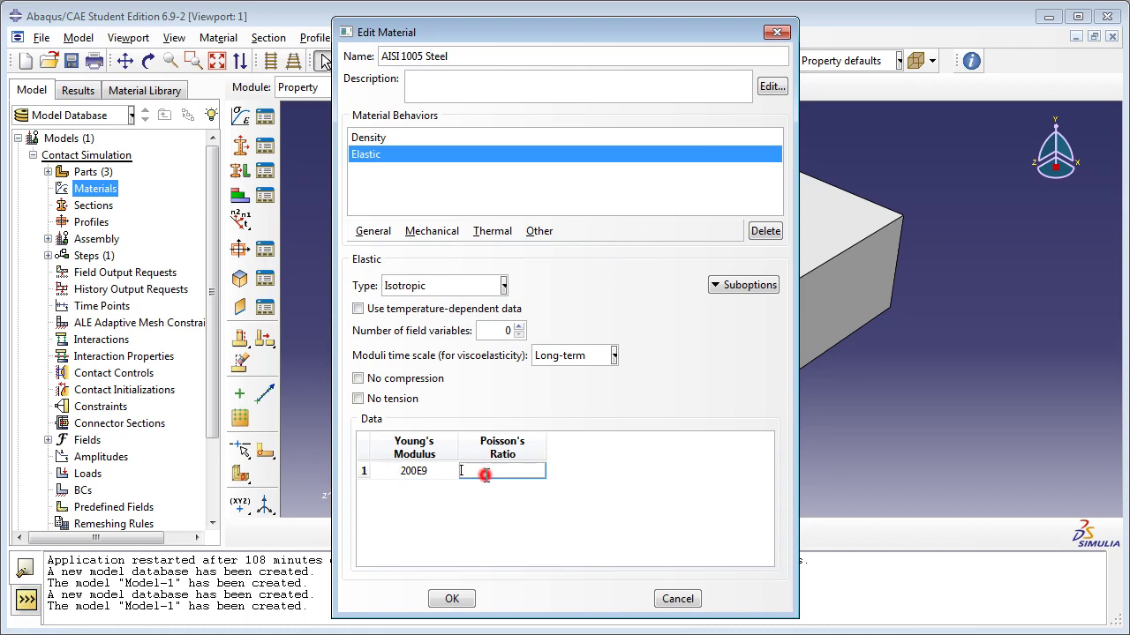
type("0")
left_click(492, 494)
left_click(452, 599)
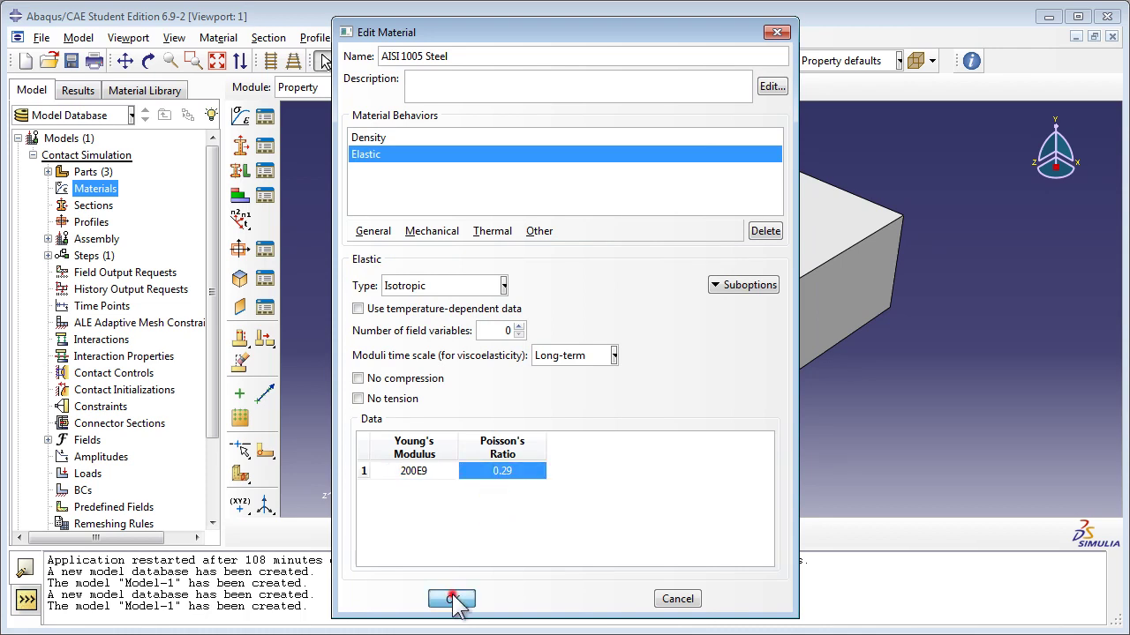
Create a second material named Aluminum 2024-T3 and give it a mass density of 2770.
double_click(106, 190)
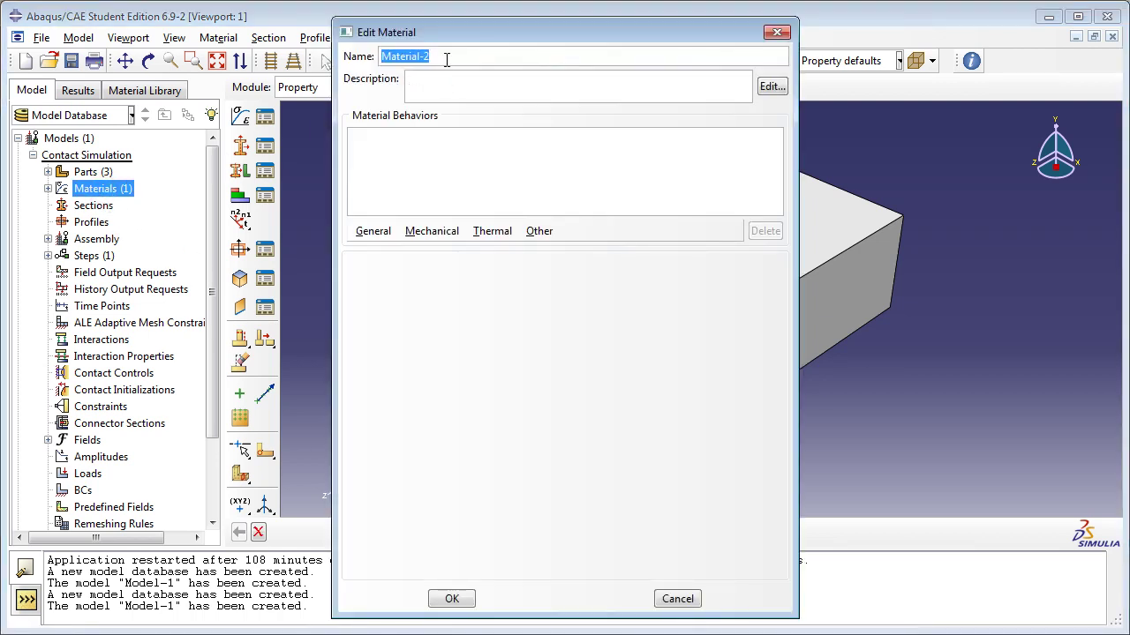
type("Aluminum 2024-T3")
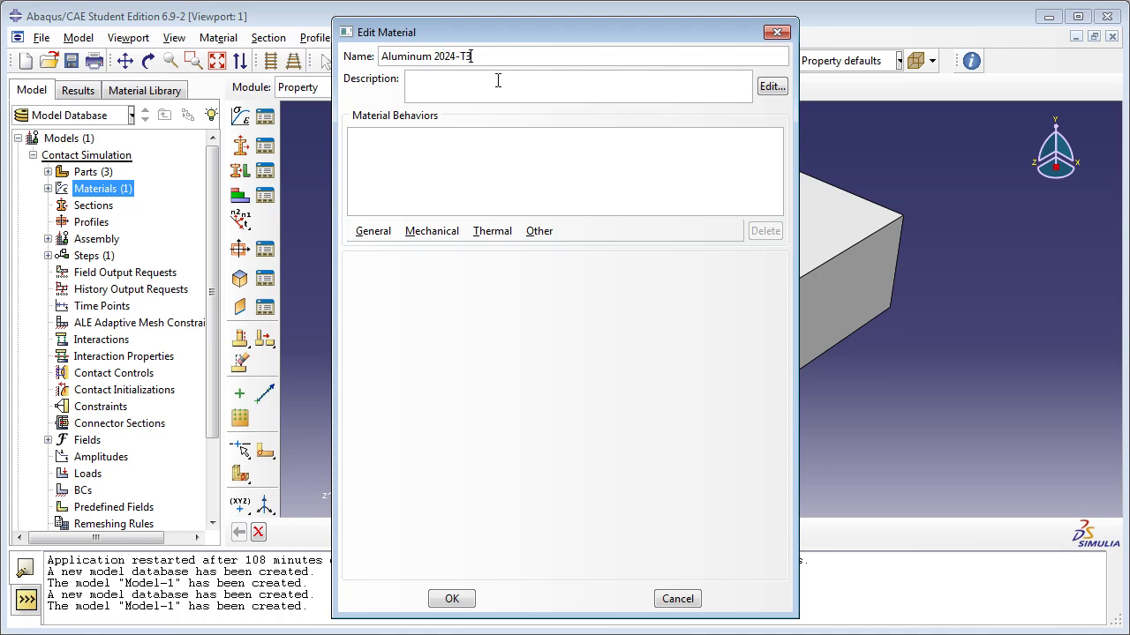
left_click(381, 232)
left_click(385, 247)
left_click(415, 378)
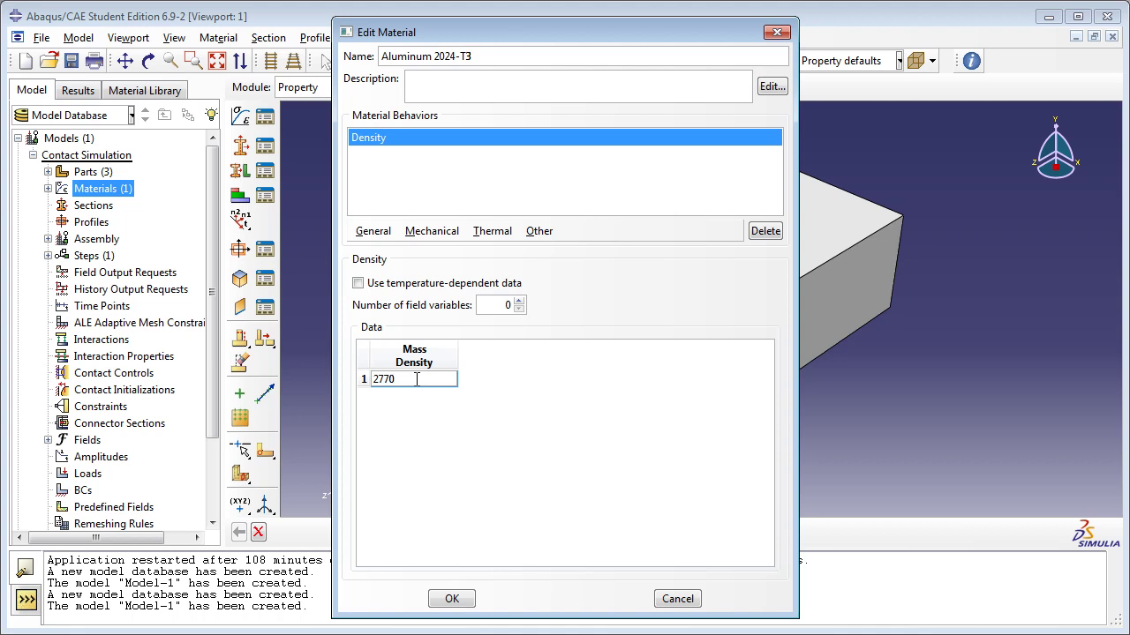
left_click(494, 477)
Add isotropic elasticity to the aluminum with Young's modulus 73.1E9 and Poisson's ratio 0.33, and save the material.
left_click(432, 232)
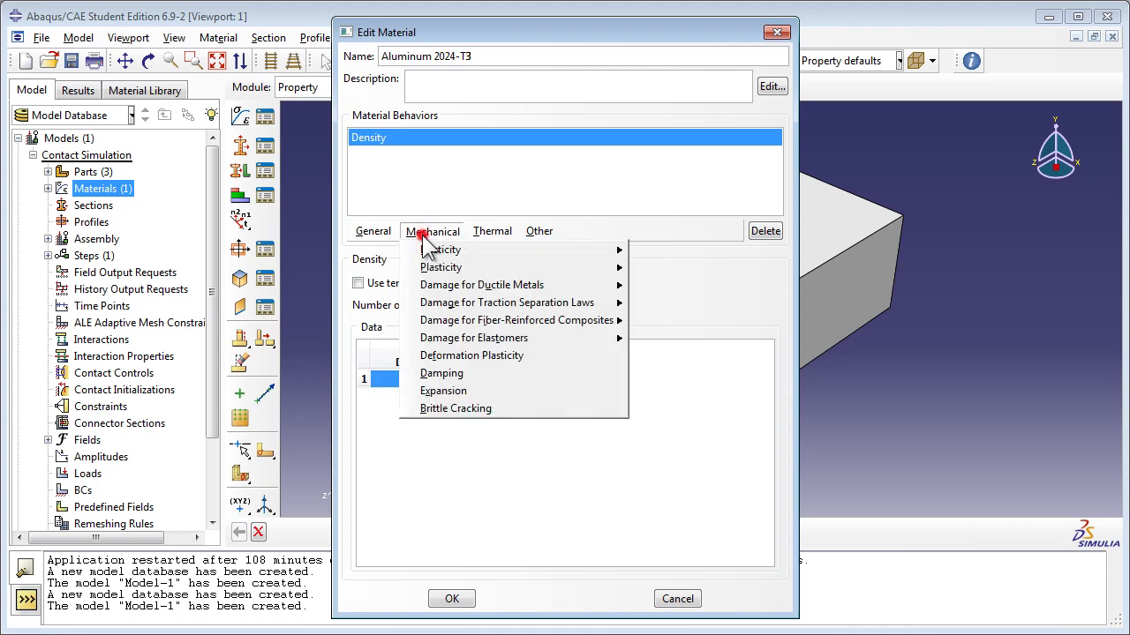
left_click(428, 249)
left_click(641, 252)
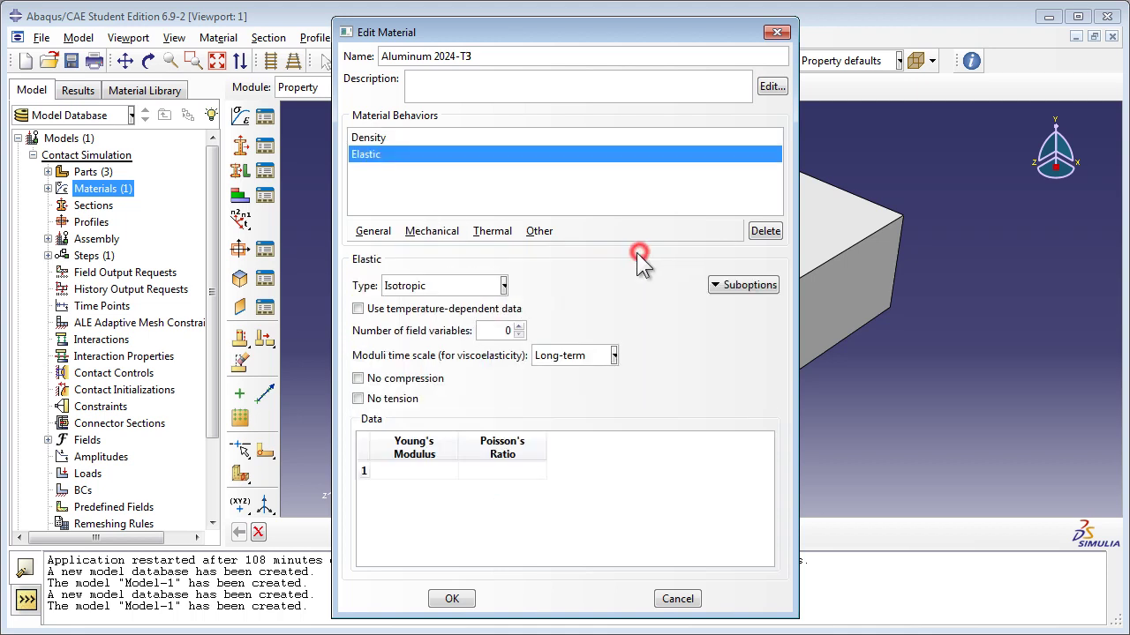
left_click(395, 472)
type("7")
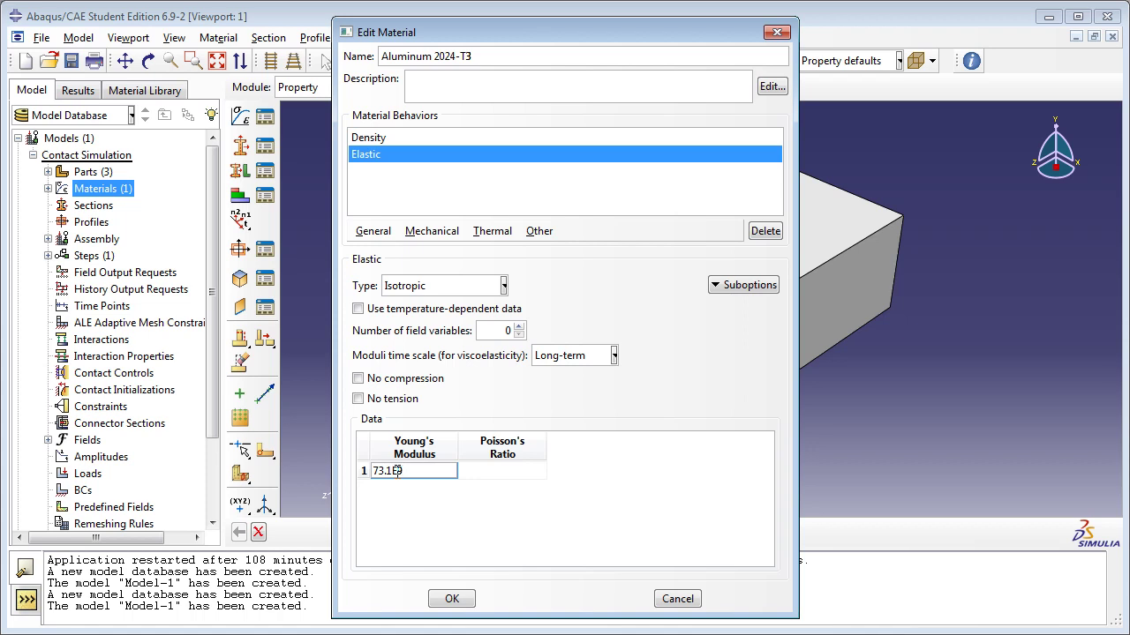
type("3.1E9")
left_click(497, 471)
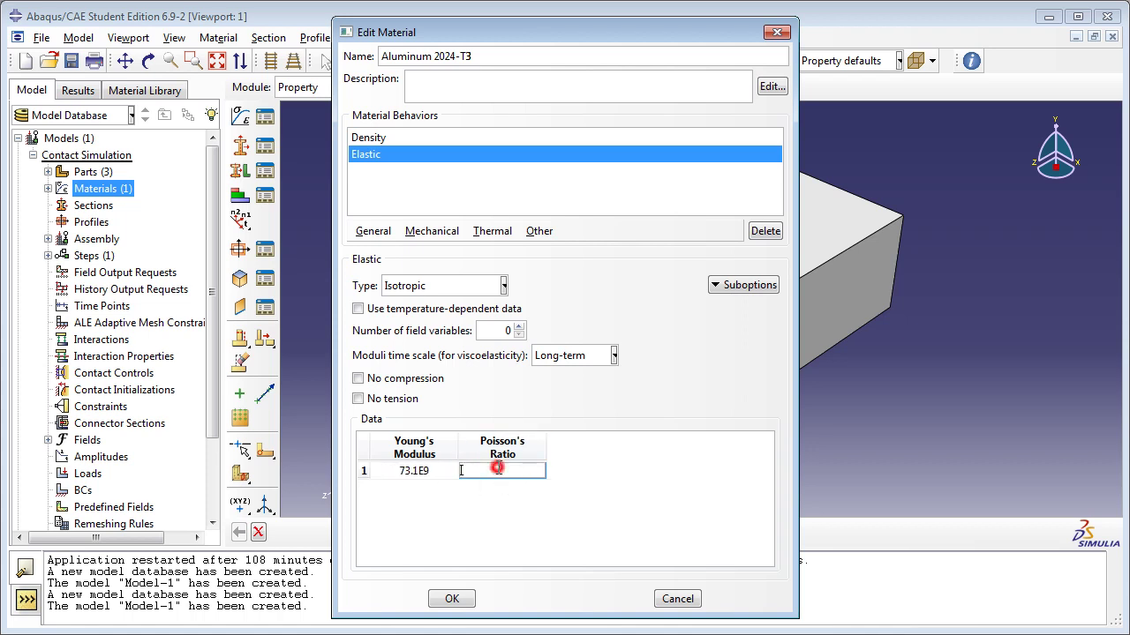
type("0.33")
left_click(488, 532)
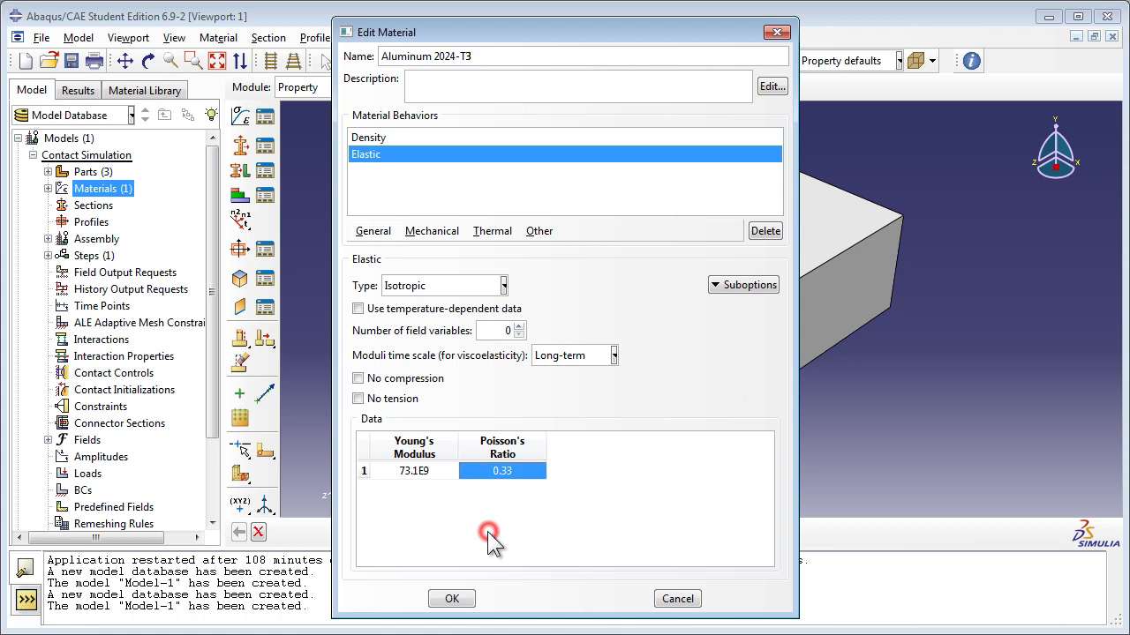
left_click(463, 603)
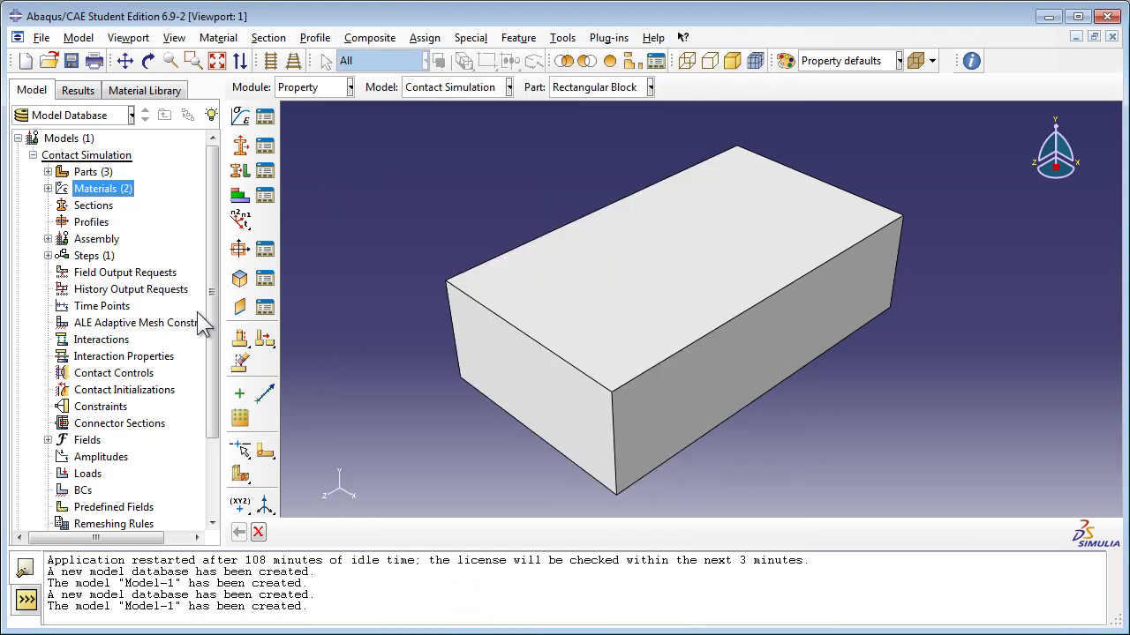
Create a solid homogeneous section named Steel Section that uses the AISI 1005 Steel material.
left_click(95, 206)
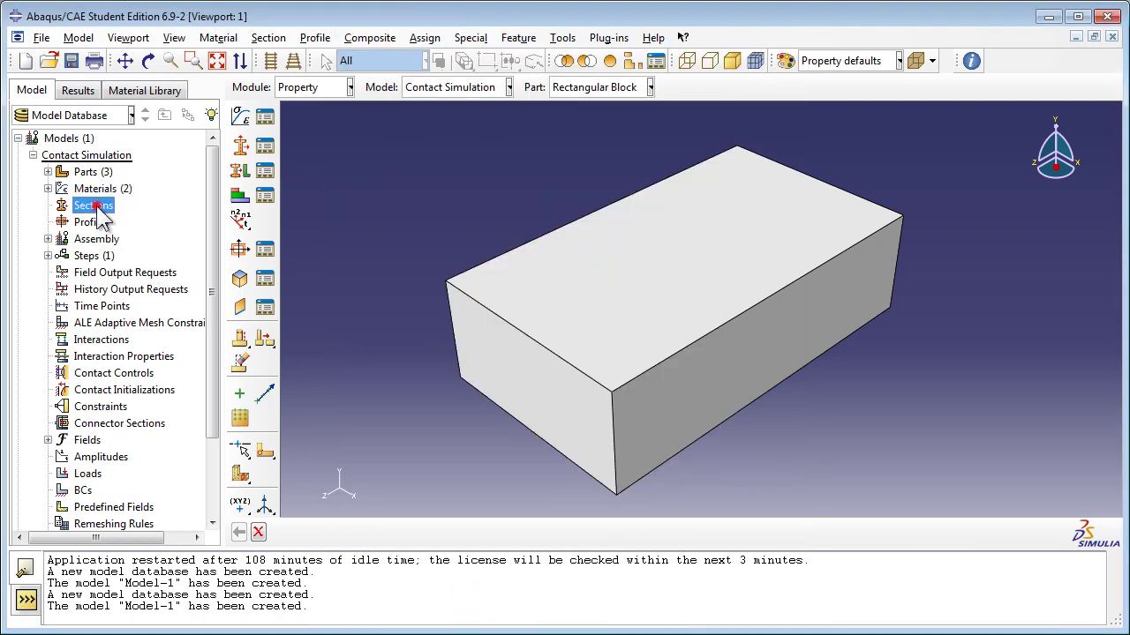
double_click(94, 207)
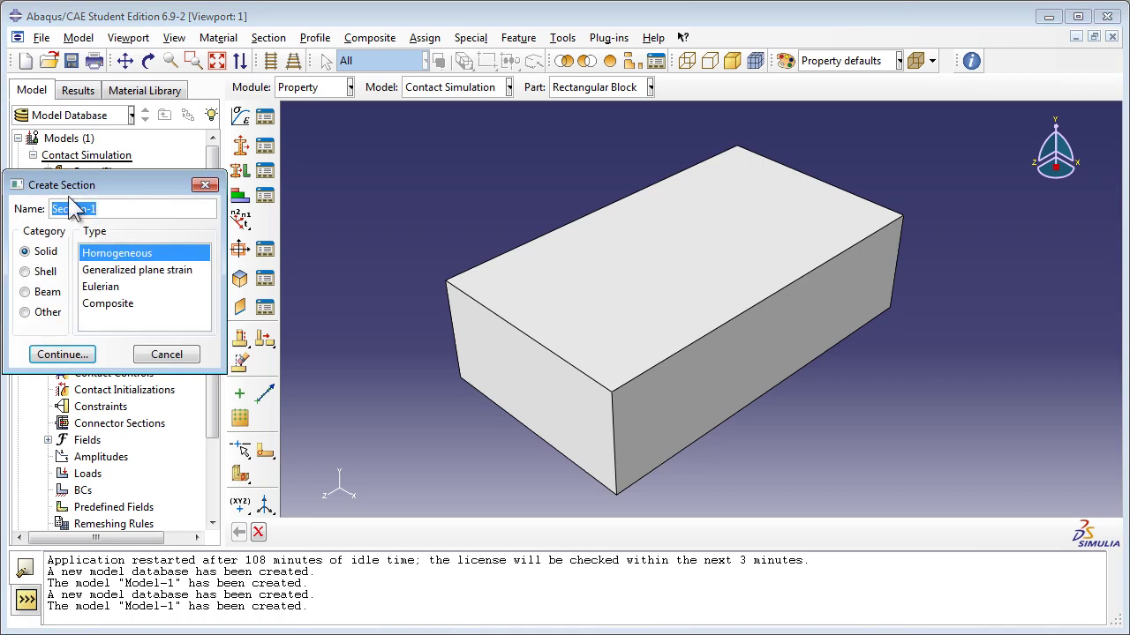
type("Steel -Section")
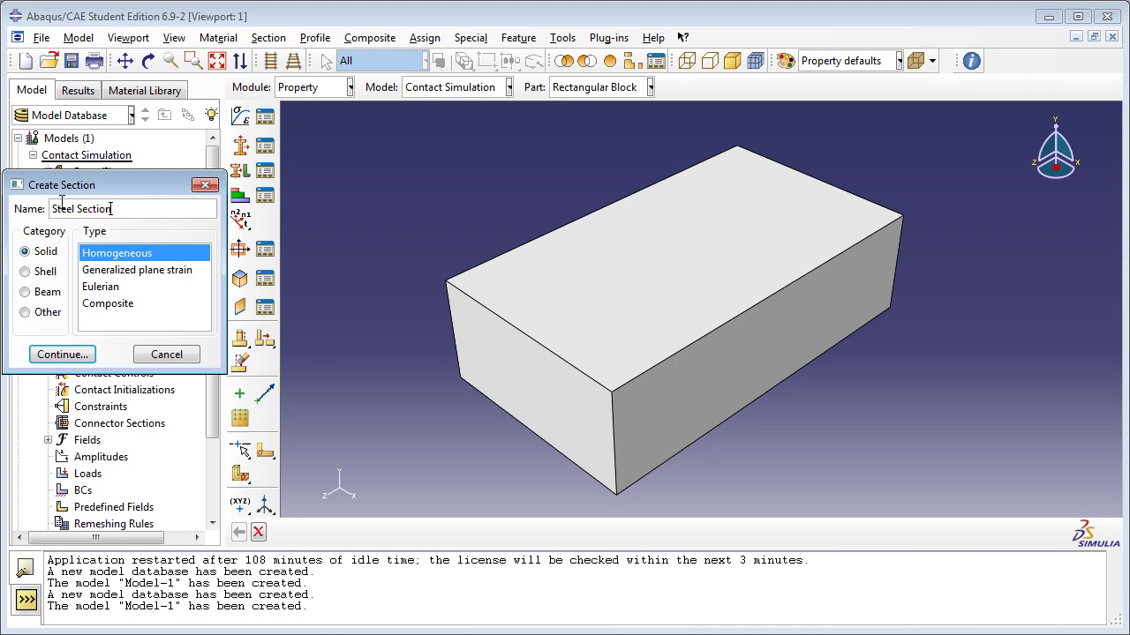
left_click(113, 253)
left_click(79, 353)
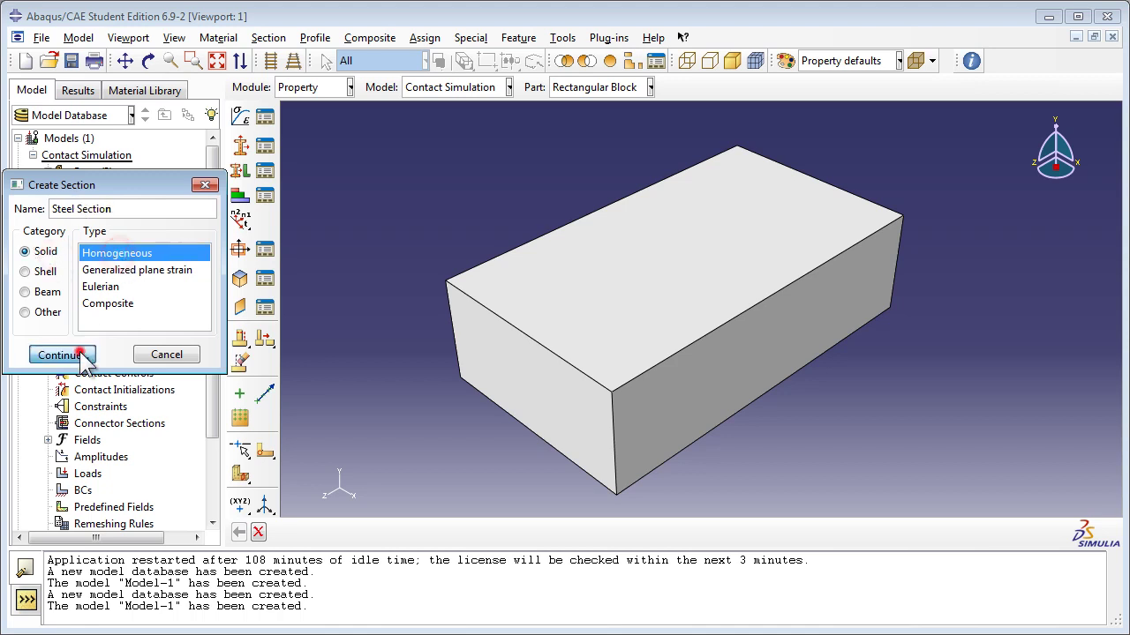
left_click(85, 175)
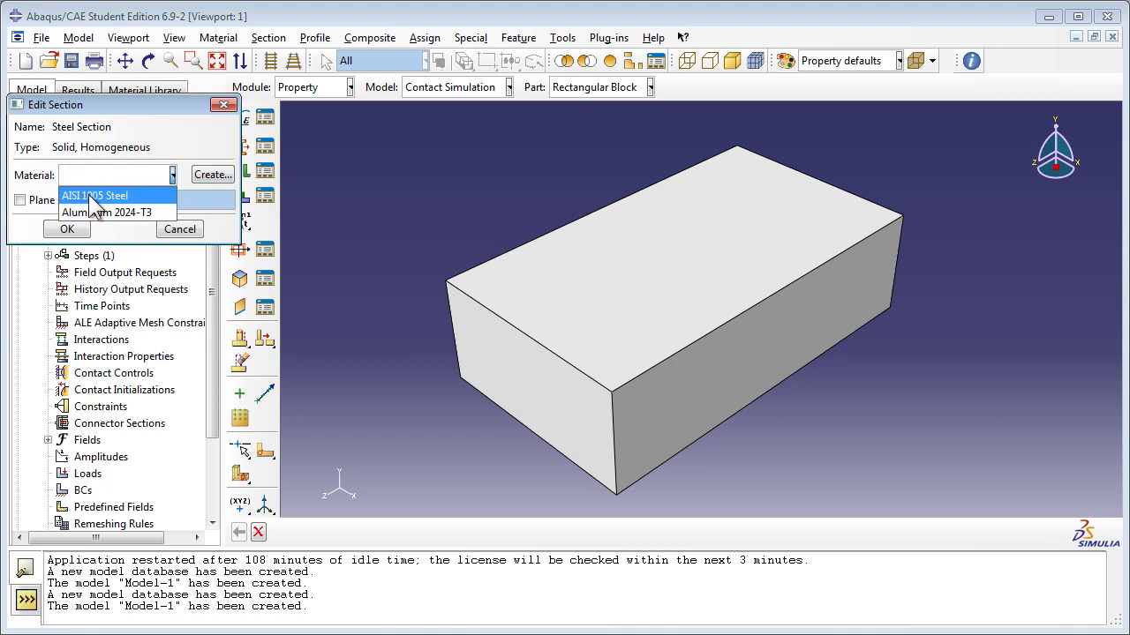
left_click(93, 196)
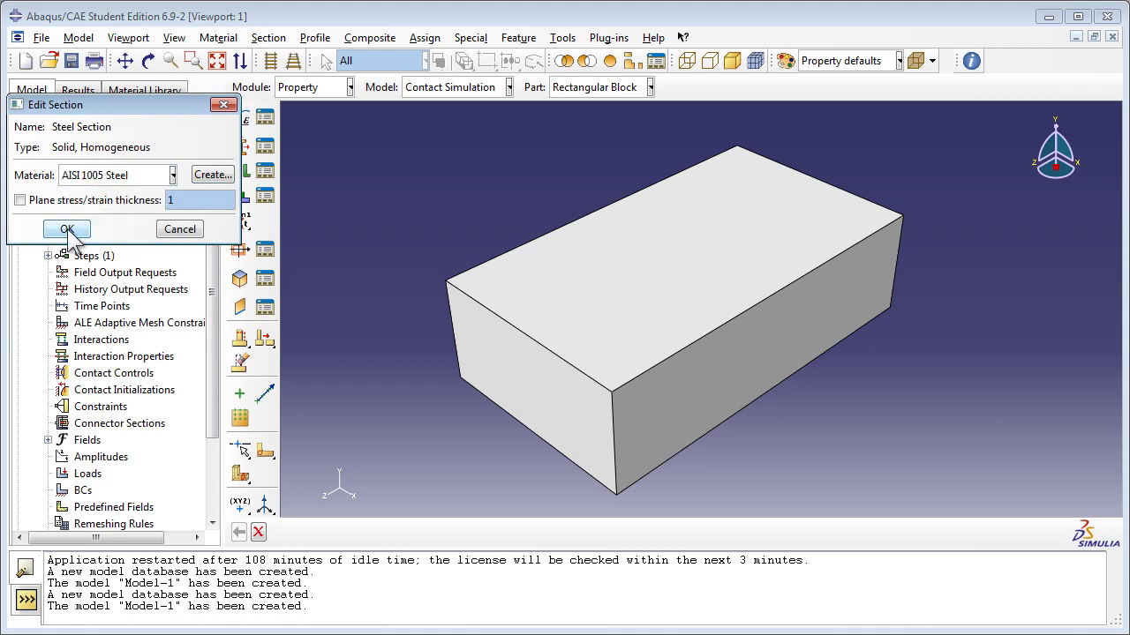
left_click(67, 230)
Create a solid homogeneous section named Aluminum Section that uses the Aluminum 2024-T3 material.
left_click(89, 206)
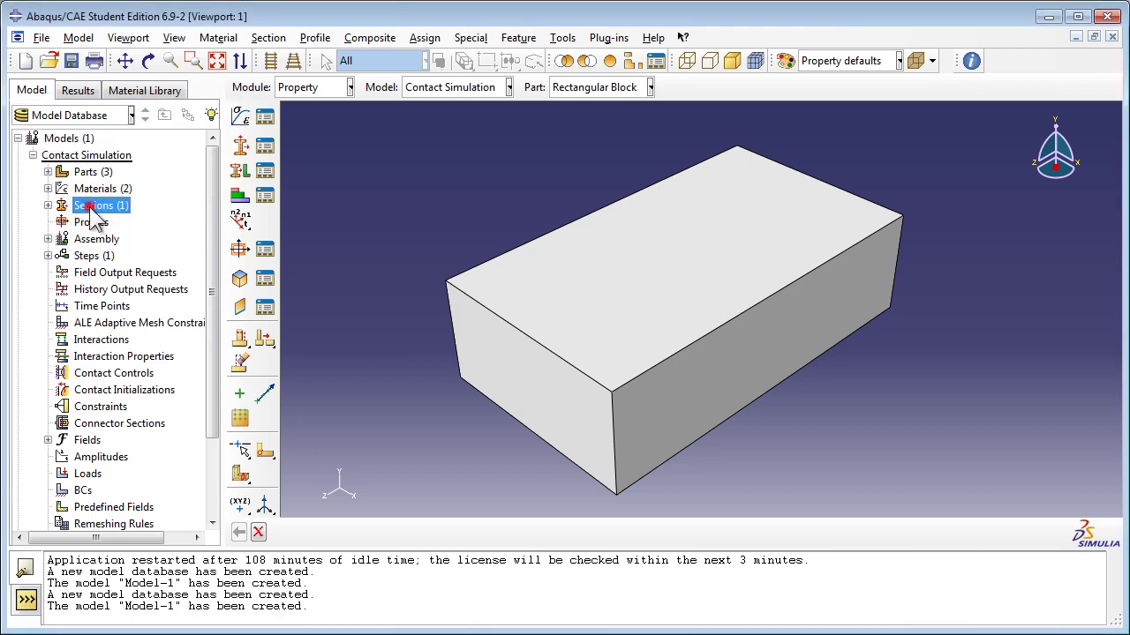
double_click(88, 206)
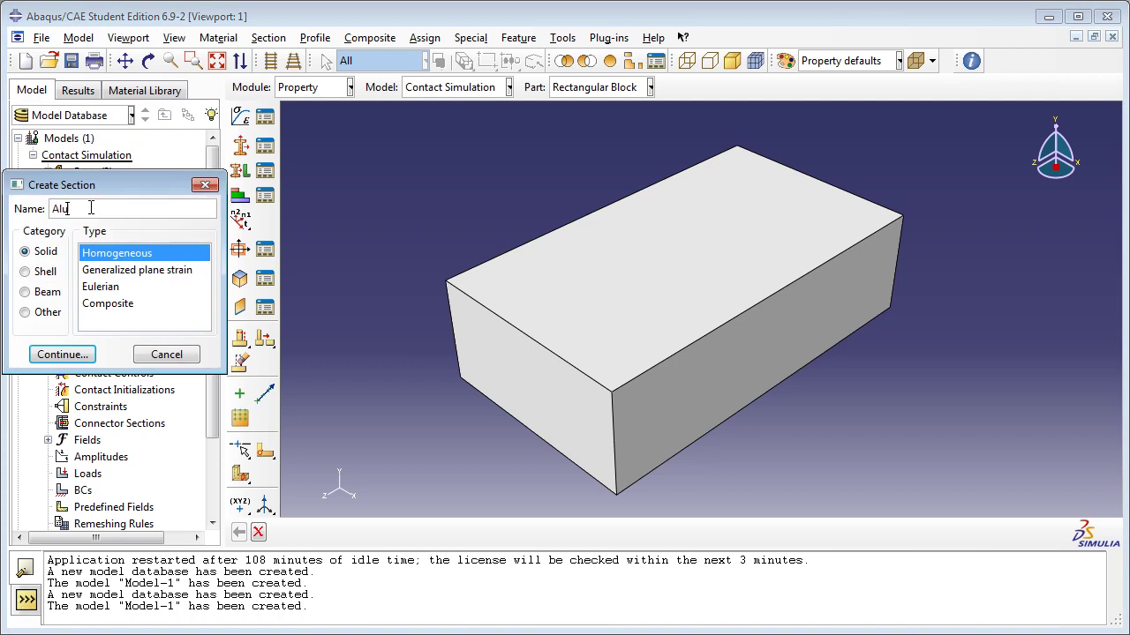
type("Aluminum Section")
left_click(40, 251)
left_click(121, 254)
left_click(78, 353)
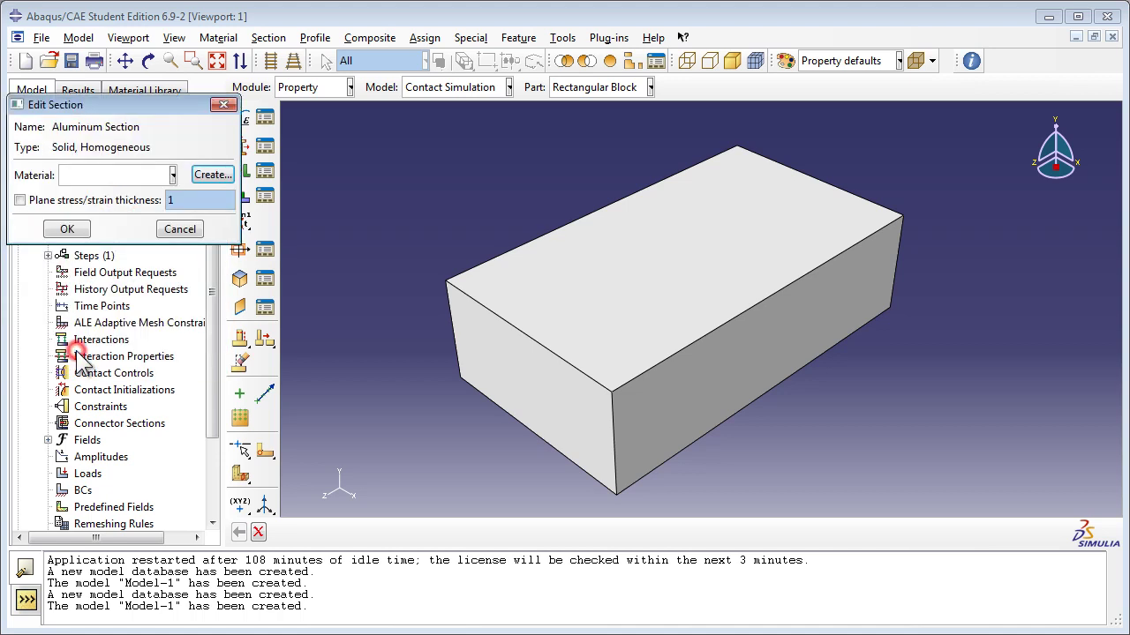
left_click(104, 175)
left_click(95, 212)
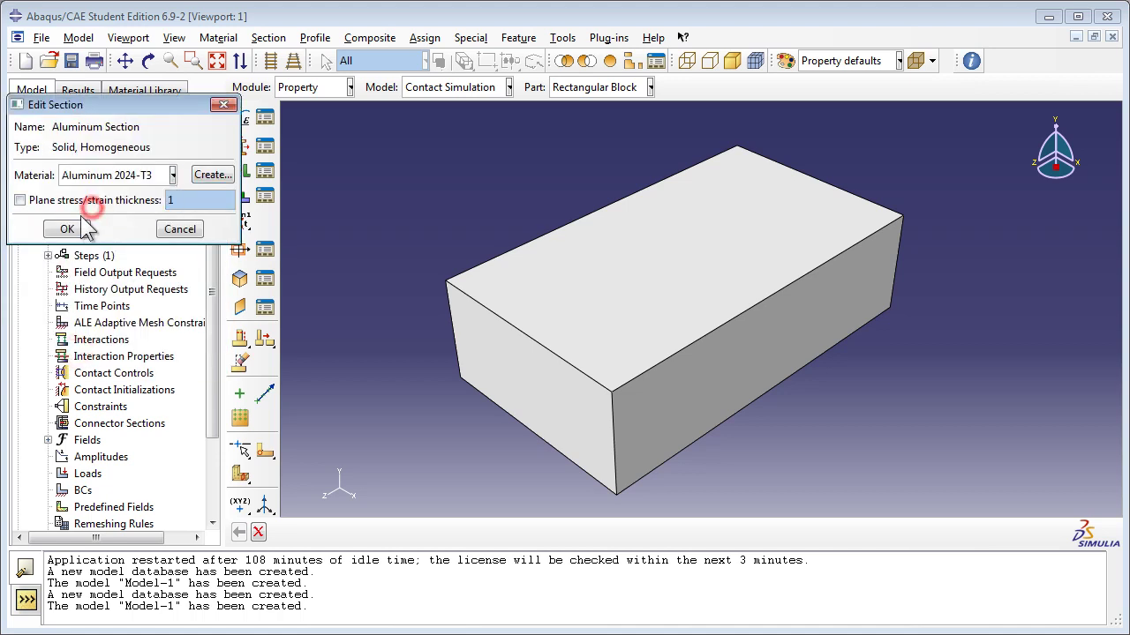
left_click(64, 229)
left_click(47, 205)
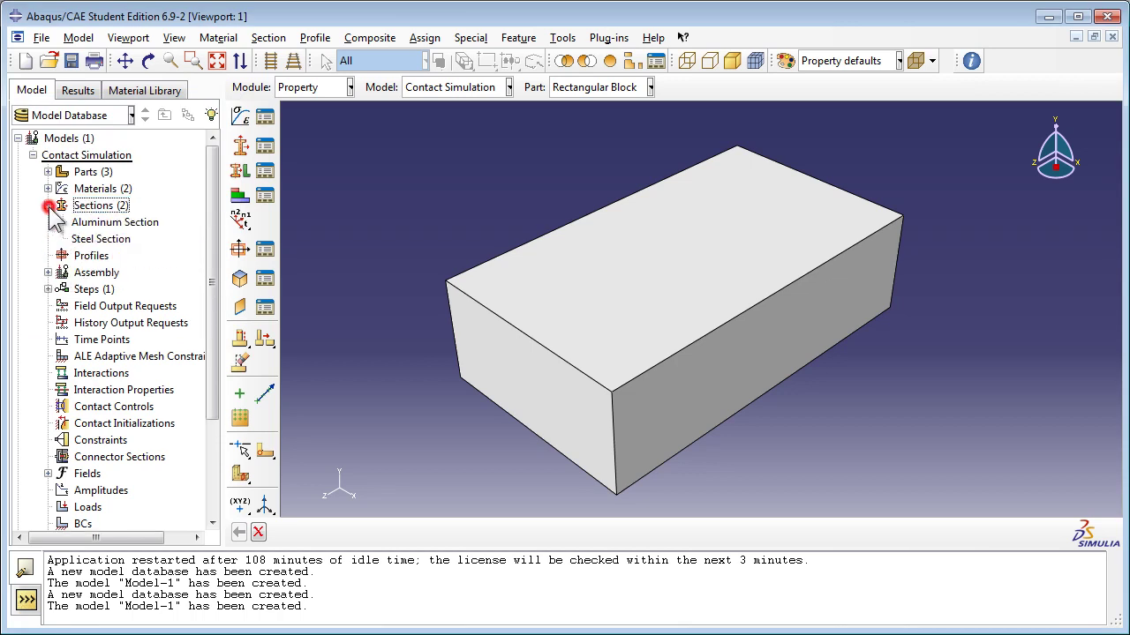
left_click(99, 222)
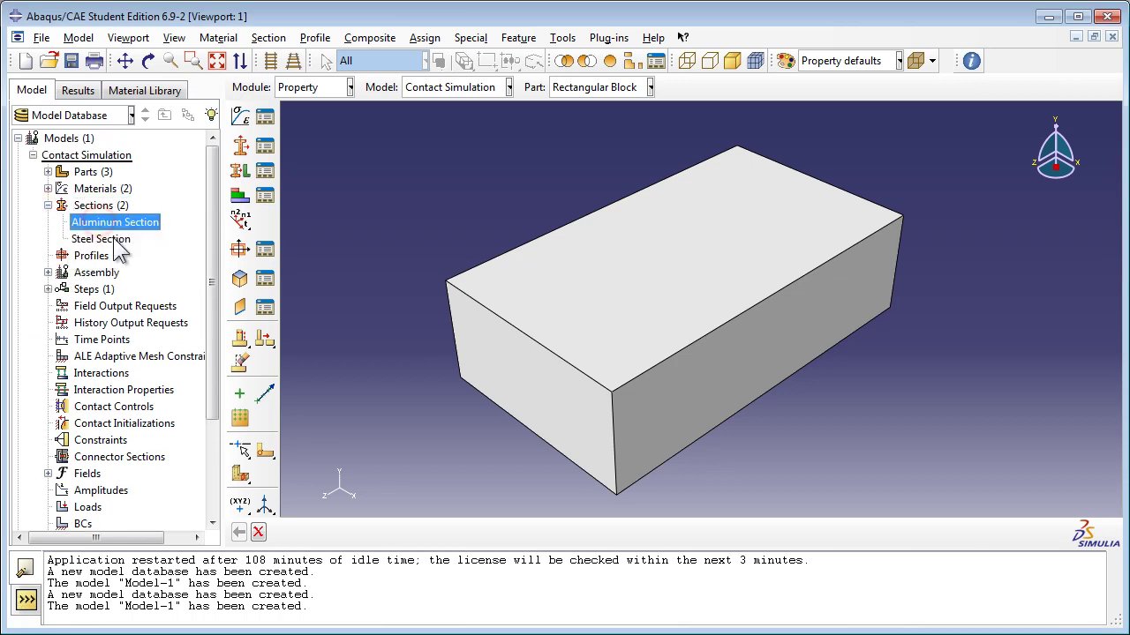
left_click(101, 238)
left_click(48, 204)
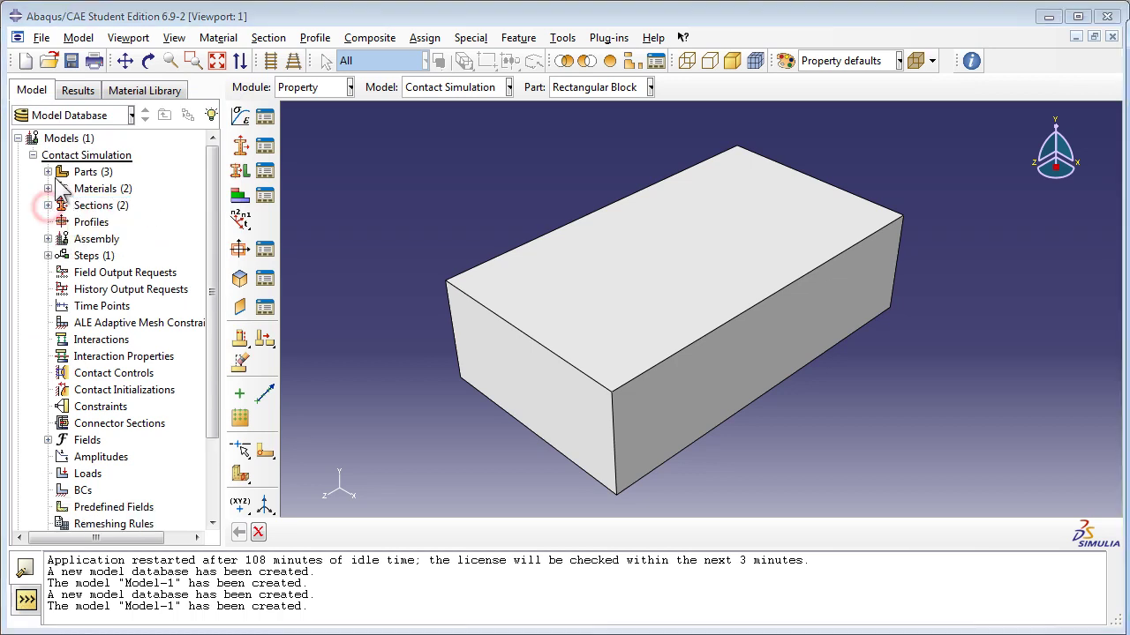
Assign the Steel Section to the whole Curved Block part.
left_click(48, 172)
left_click(62, 189)
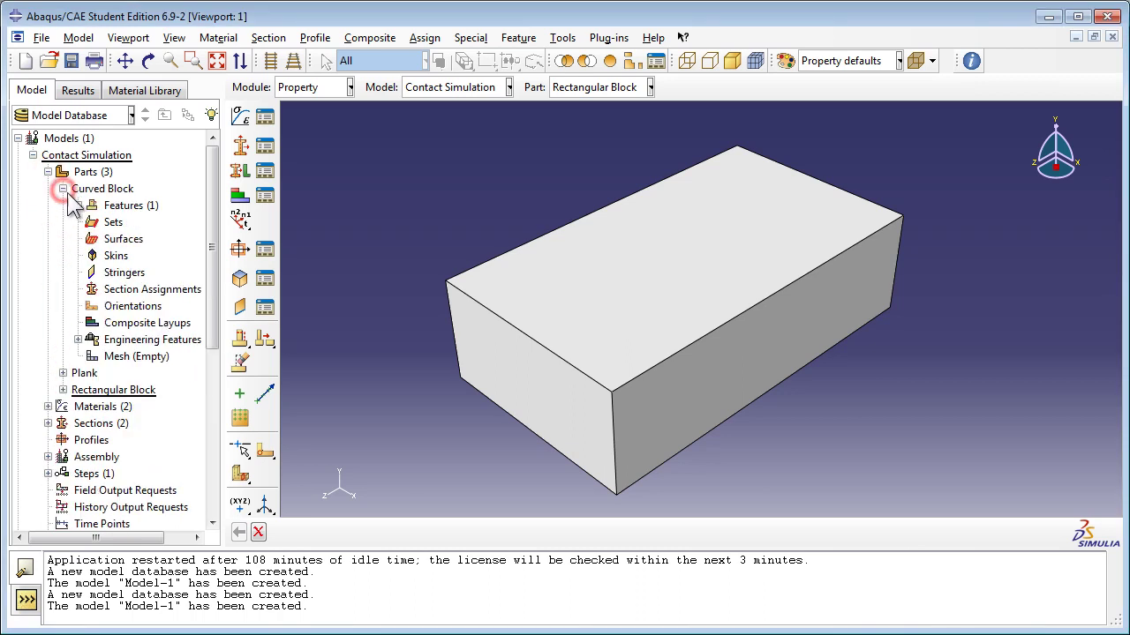
left_click(134, 290)
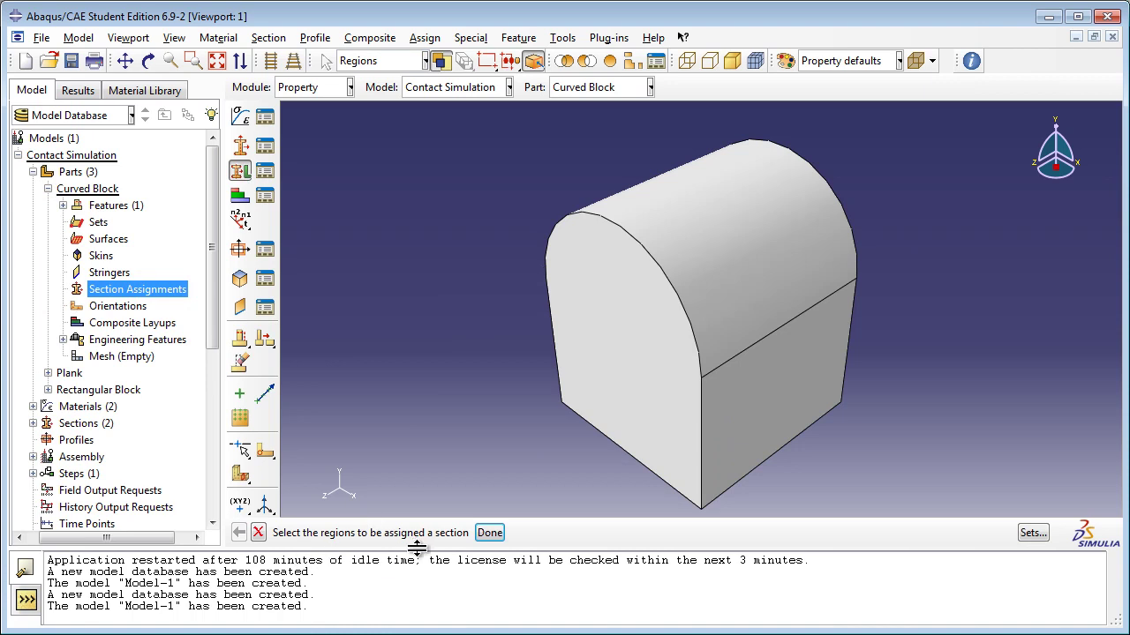
left_click_drag(516, 177, 927, 510)
left_click(489, 532)
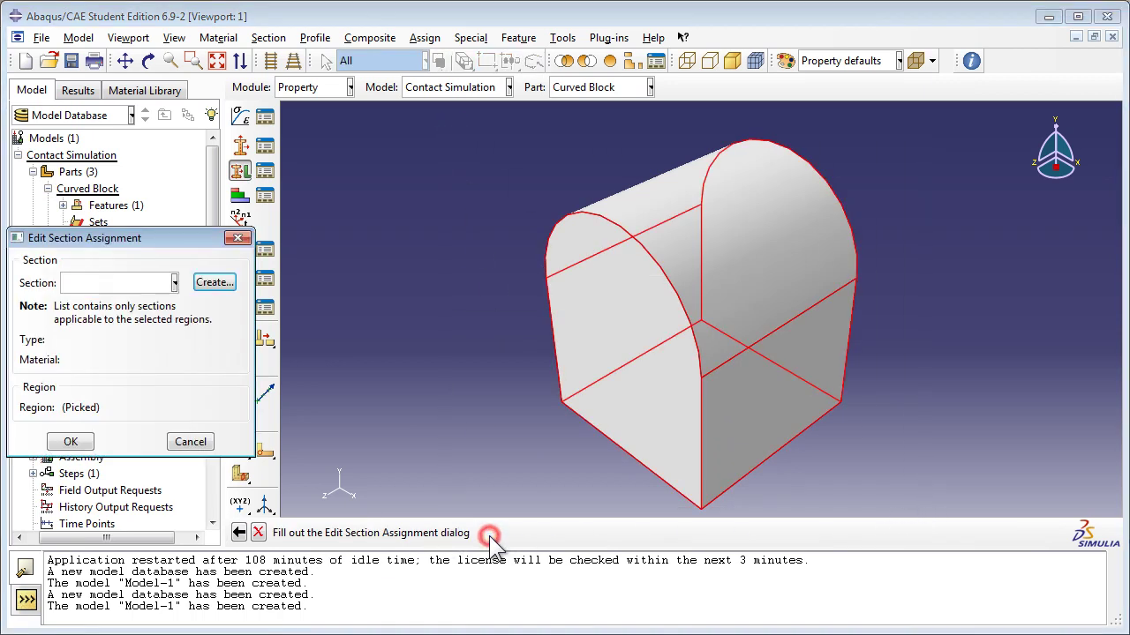
left_click(136, 284)
left_click(134, 319)
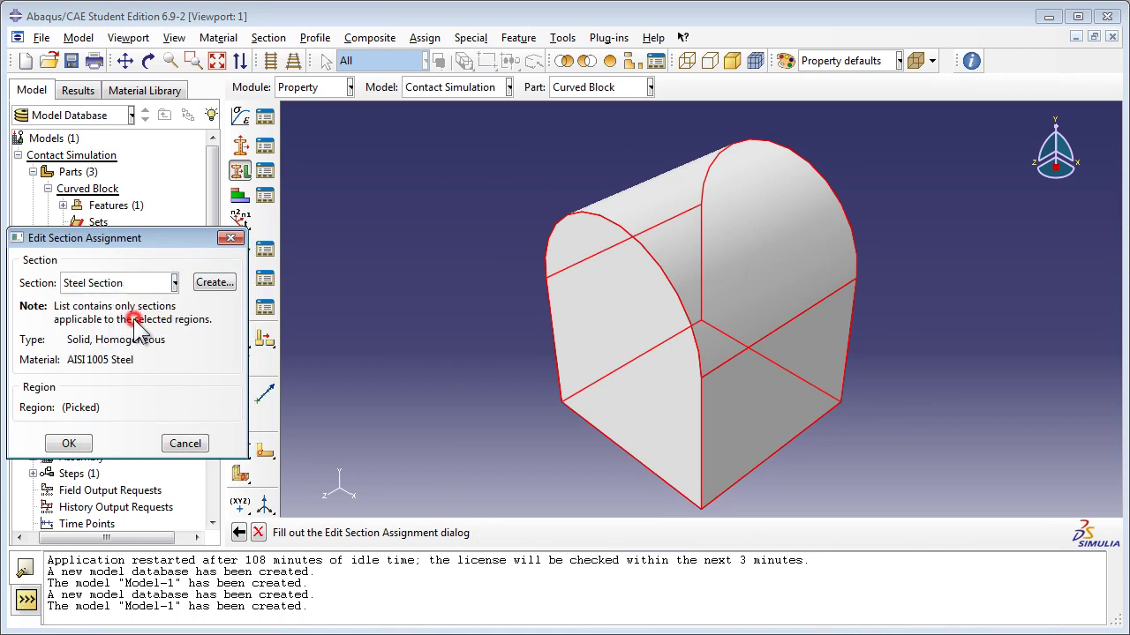
left_click(82, 446)
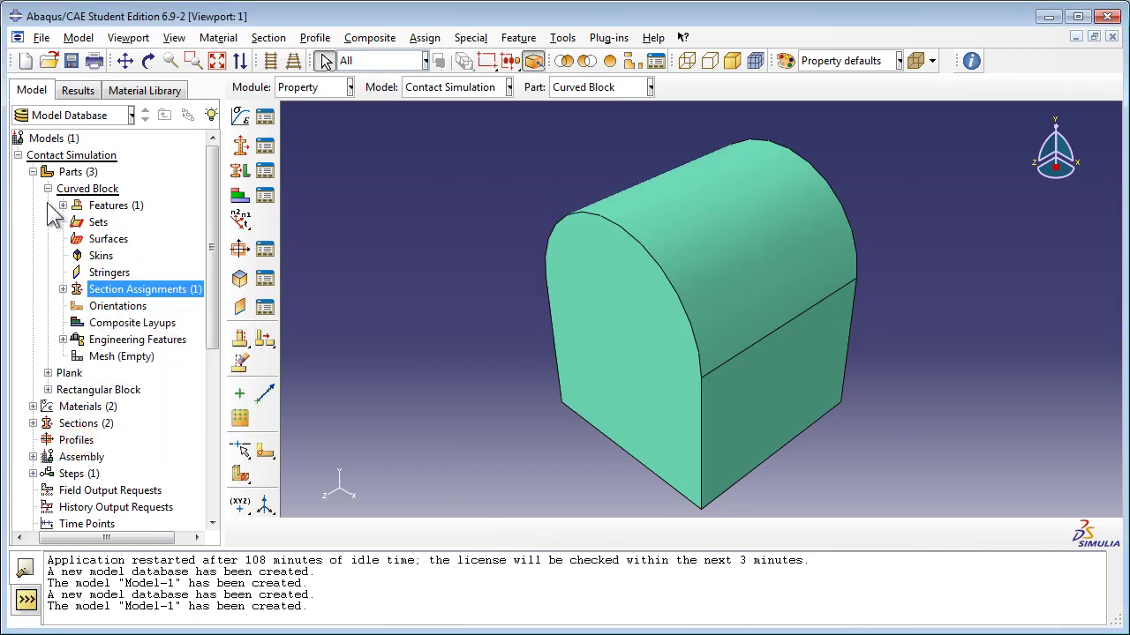
Assign the Aluminum Section to the whole Plank part.
left_click(48, 188)
left_click(48, 204)
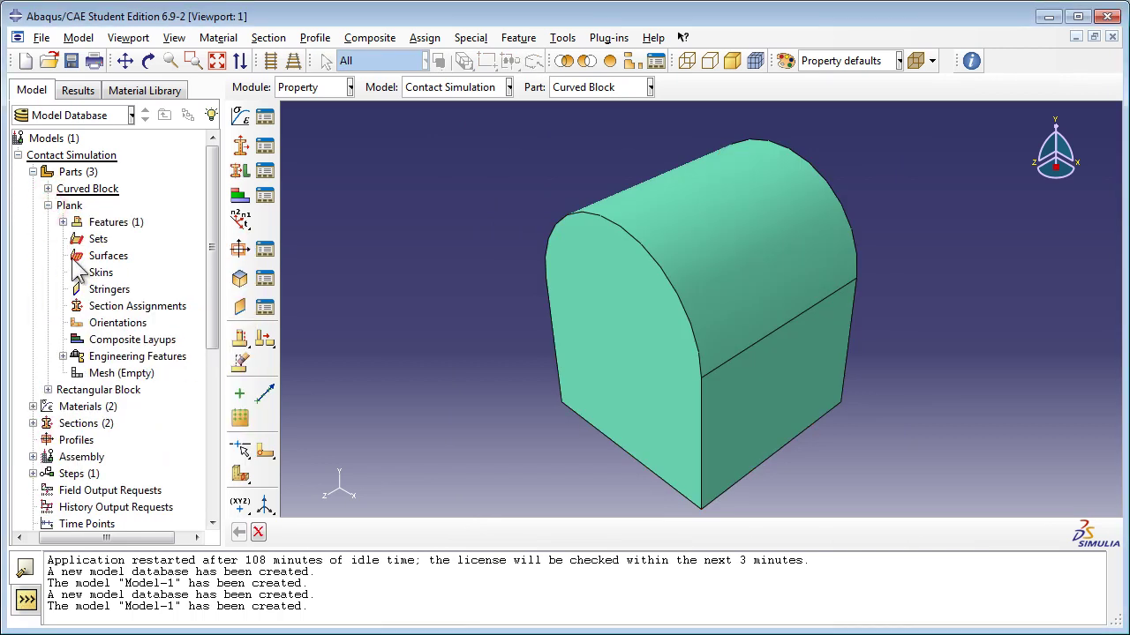
left_click(103, 306)
double_click(103, 307)
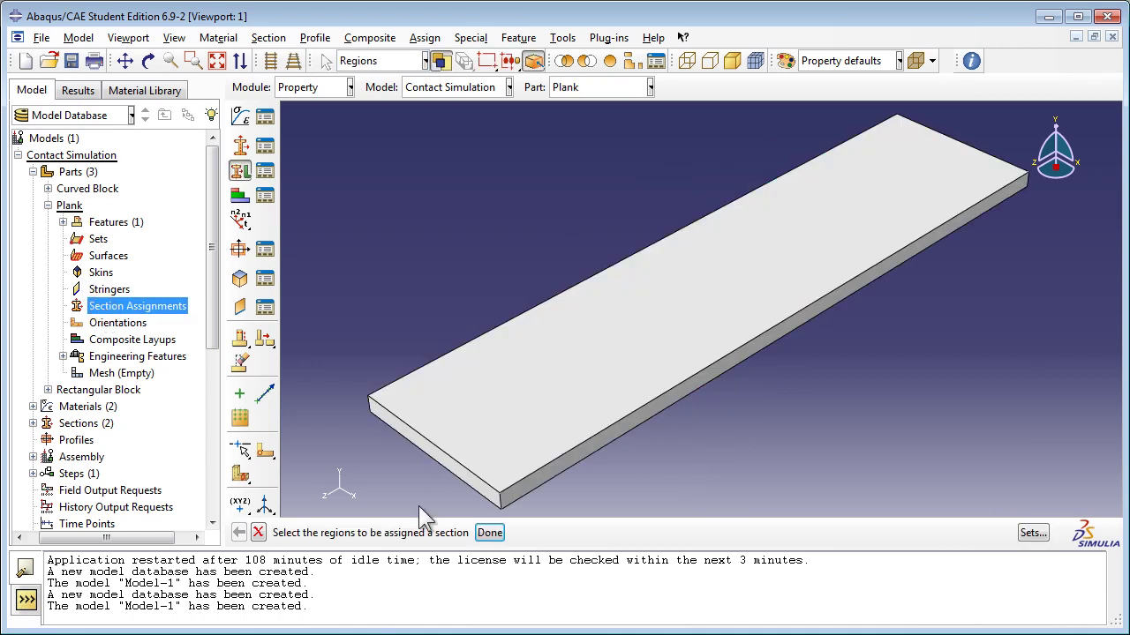
left_click(484, 415)
left_click_drag(334, 159, 946, 481)
left_click(488, 533)
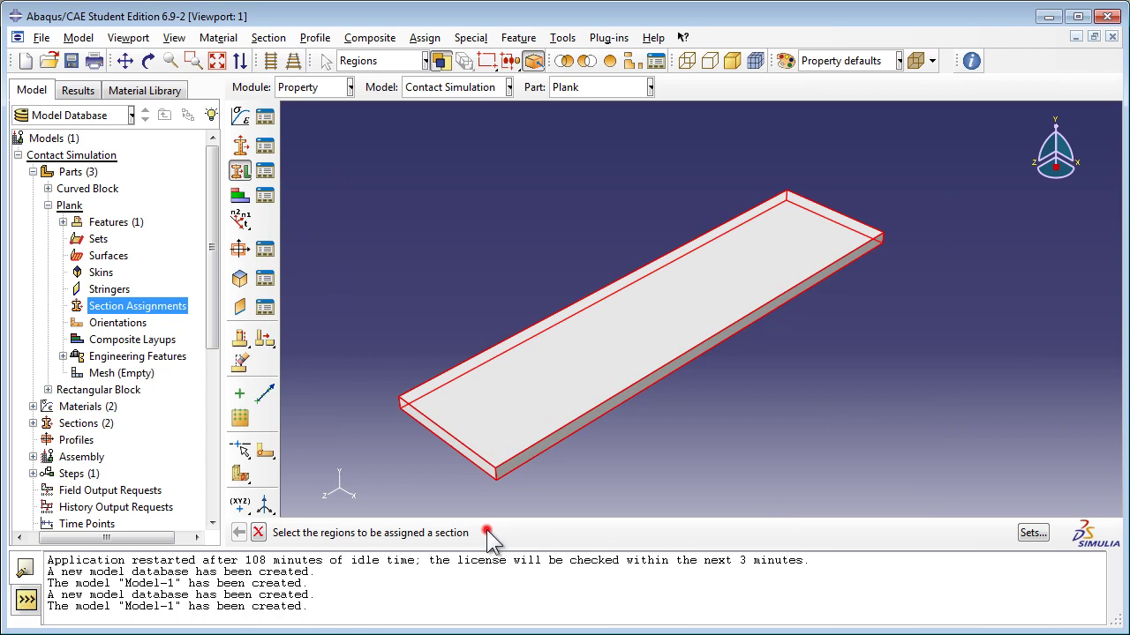
left_click(141, 283)
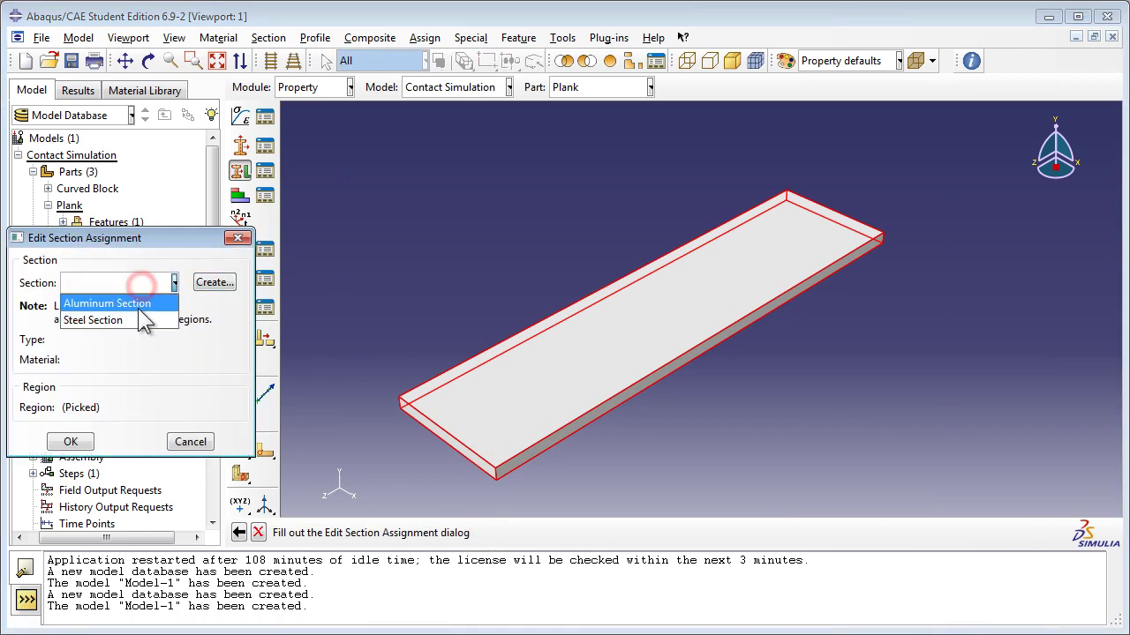
left_click(139, 306)
left_click(70, 441)
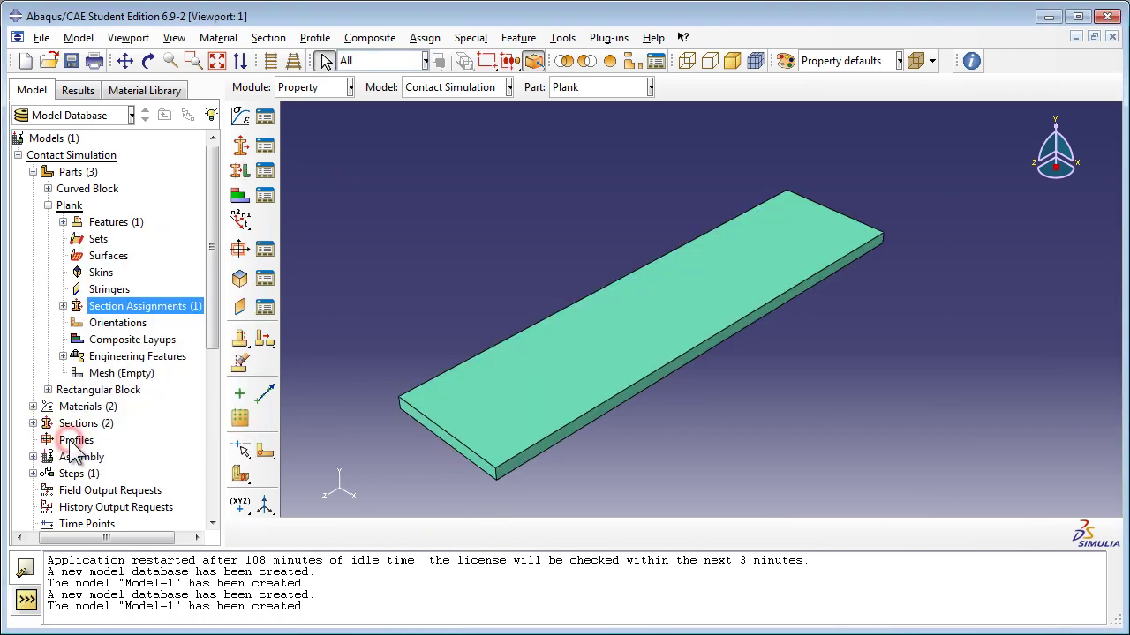
Assign the Steel Section to the whole Rectangular Block part.
left_click(48, 205)
left_click(48, 221)
double_click(117, 323)
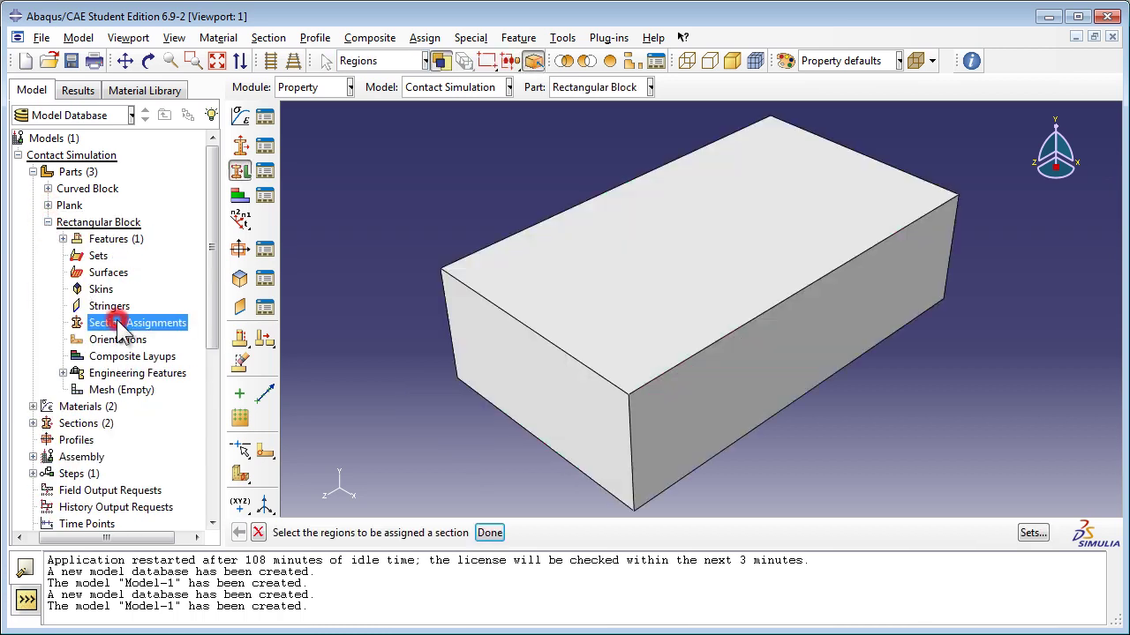
left_click_drag(375, 114, 1050, 496)
left_click(490, 533)
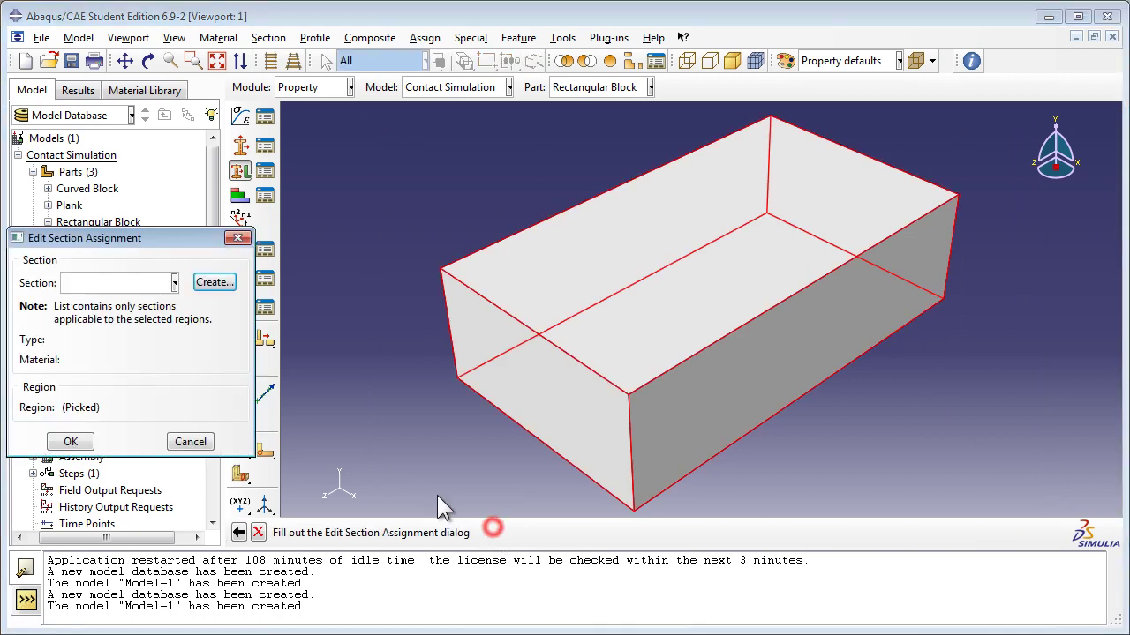
left_click(150, 283)
left_click(141, 320)
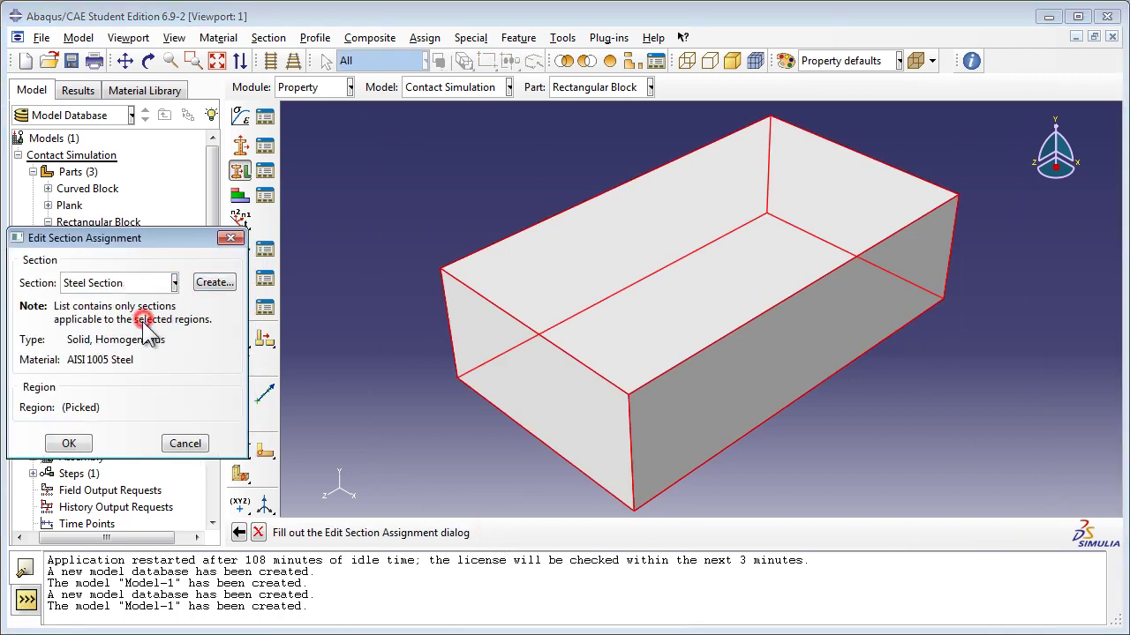
left_click(75, 443)
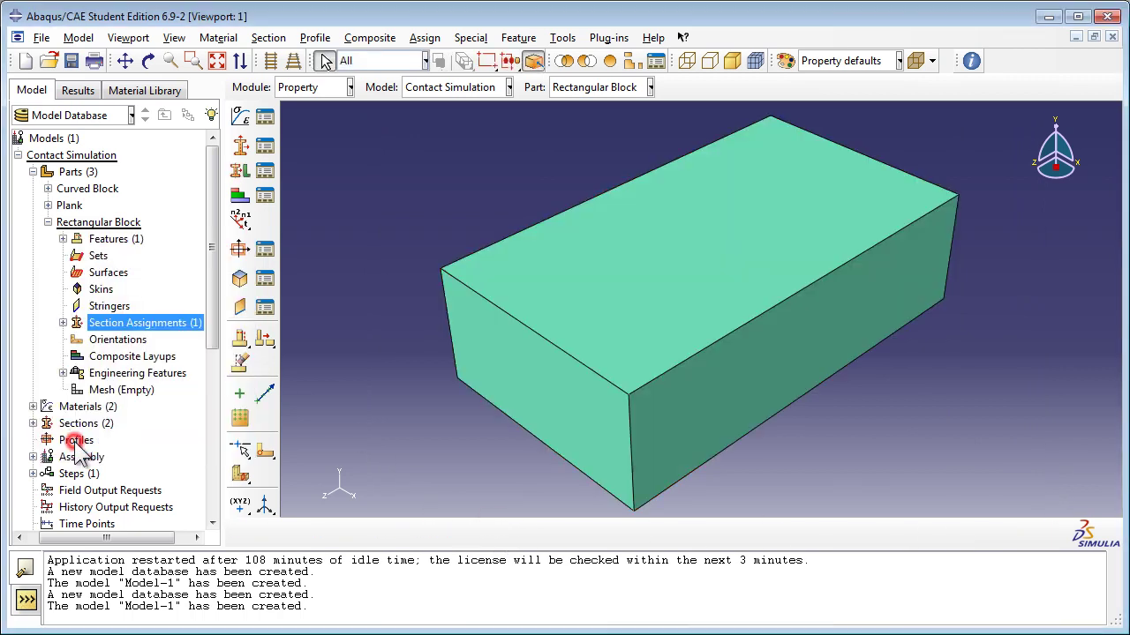
Add a dependent instance of the Plank part to the assembly.
left_click(48, 222)
left_click(81, 290)
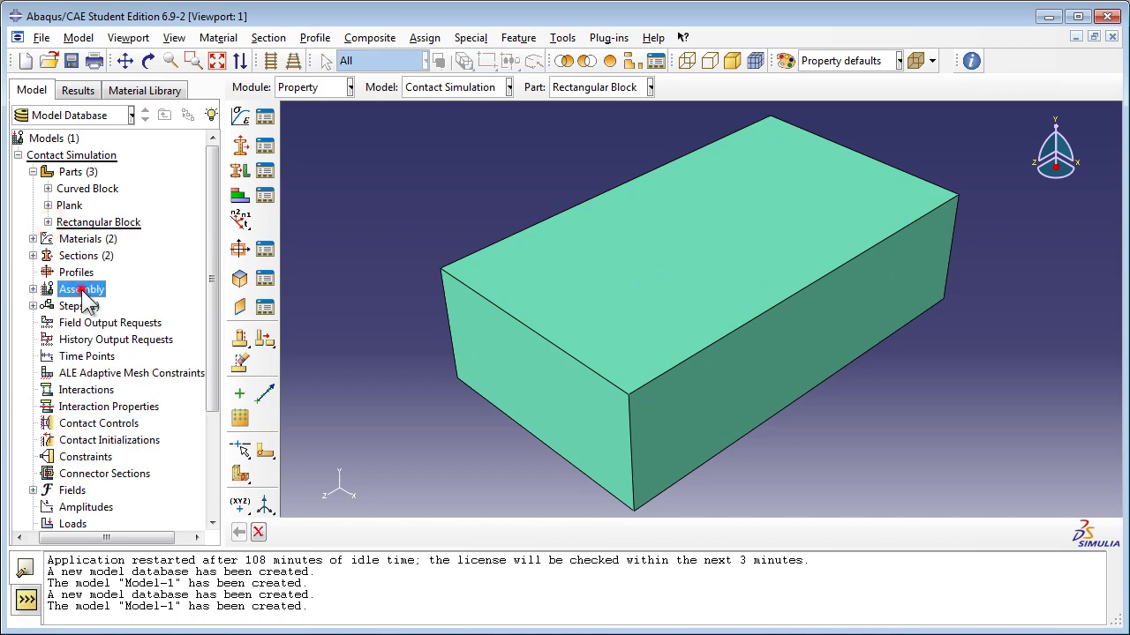
left_click(33, 289)
double_click(97, 306)
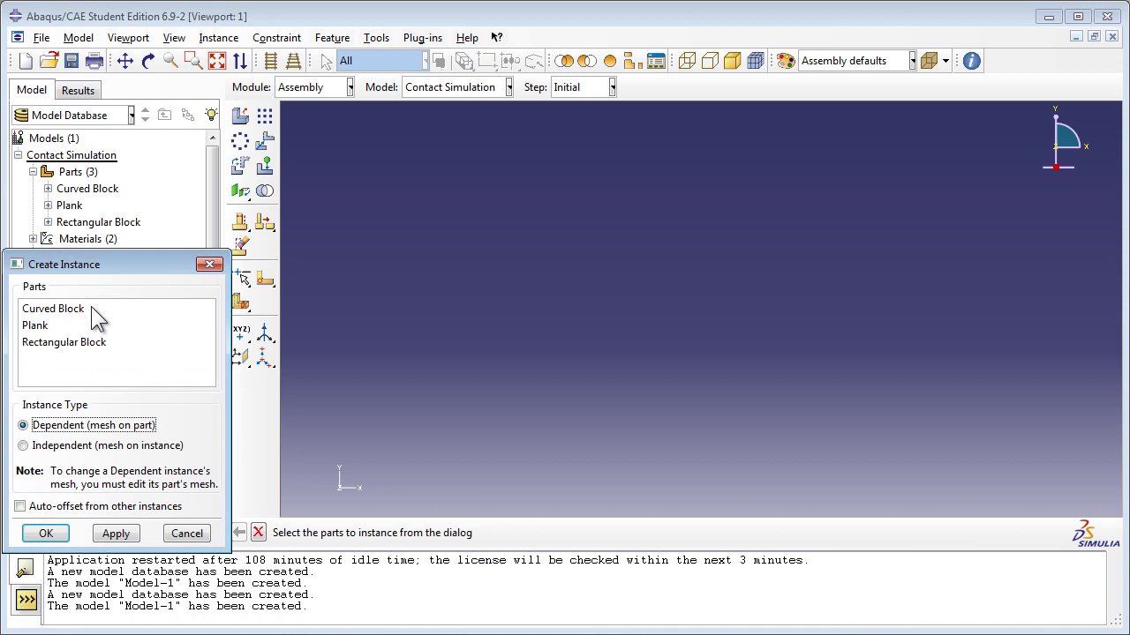
left_click(48, 324)
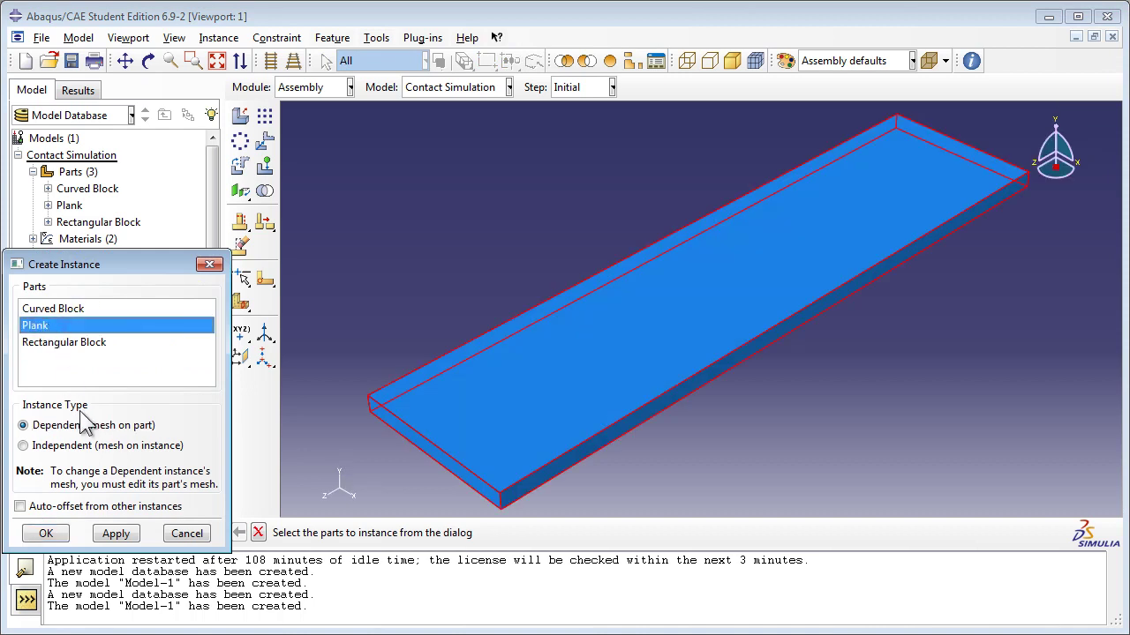
left_click(46, 533)
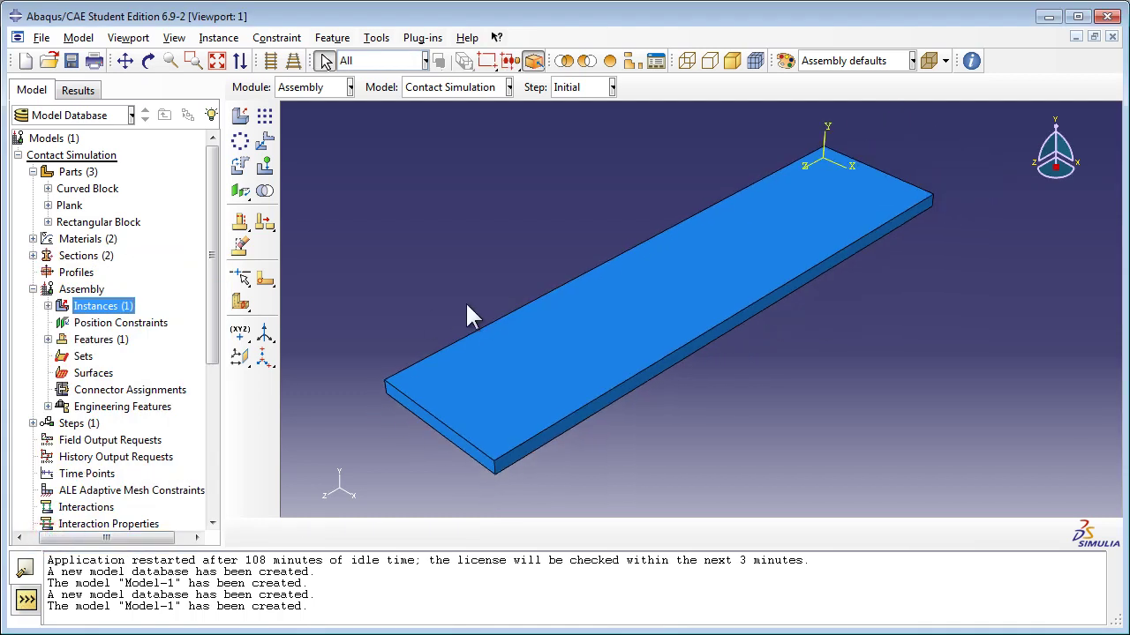
Add a dependent instance of the Curved Block to the assembly, auto-offset from other instances.
double_click(119, 306)
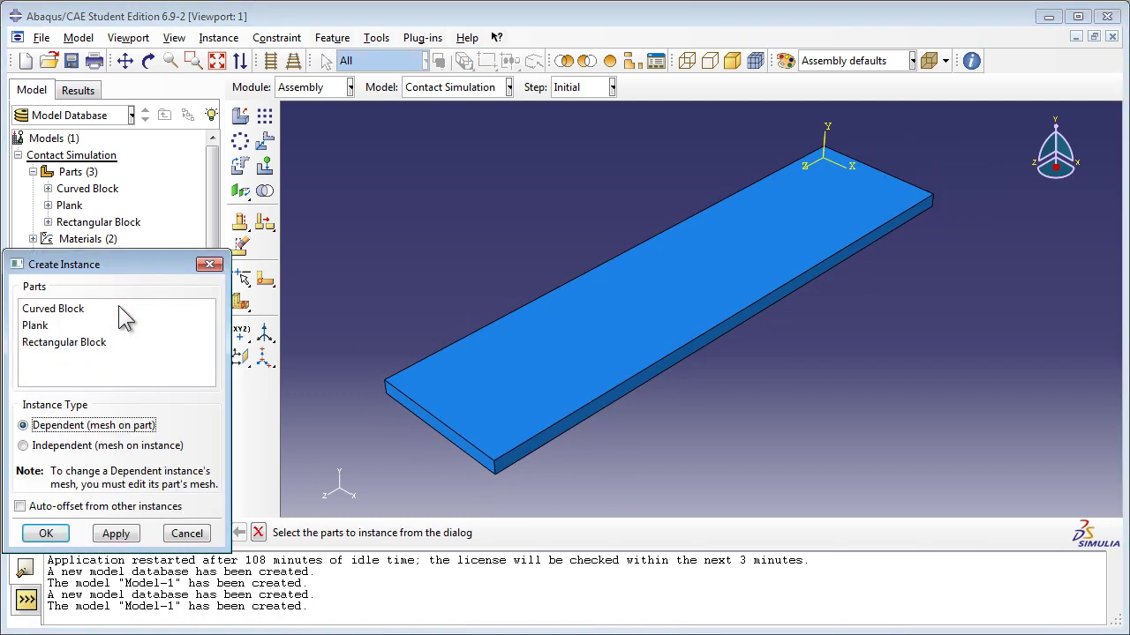
left_click(118, 307)
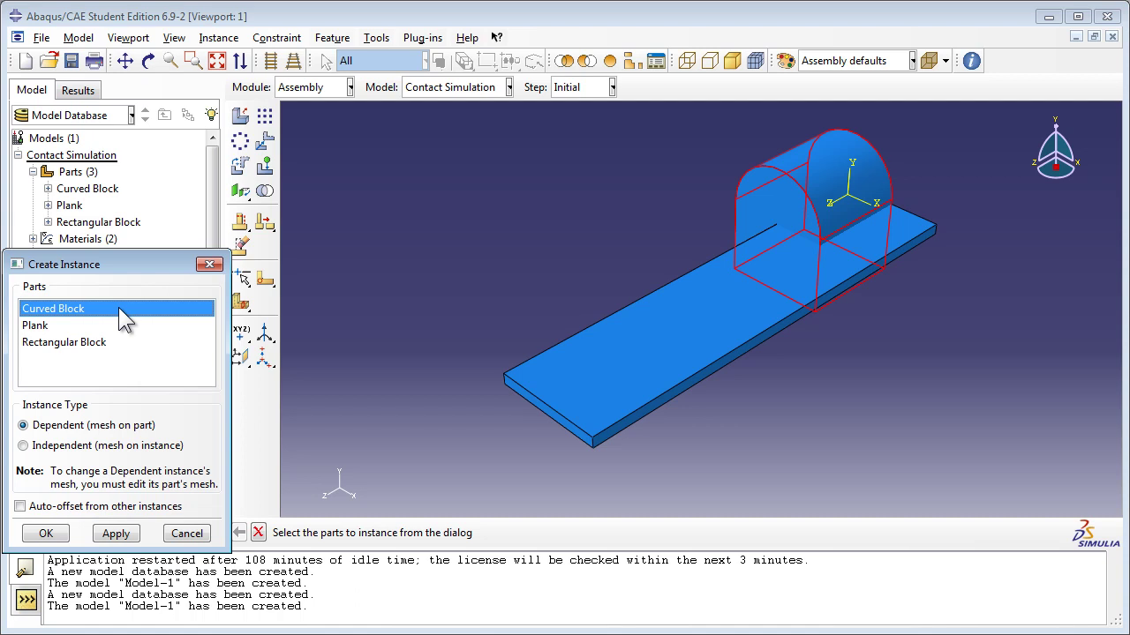
left_click(20, 506)
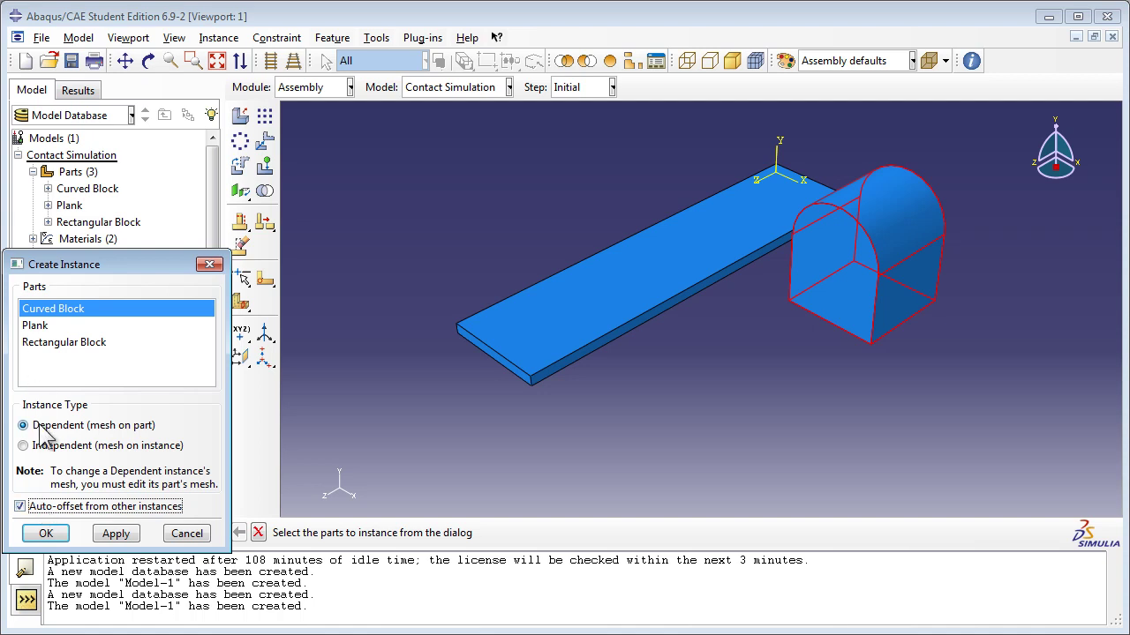
left_click(46, 534)
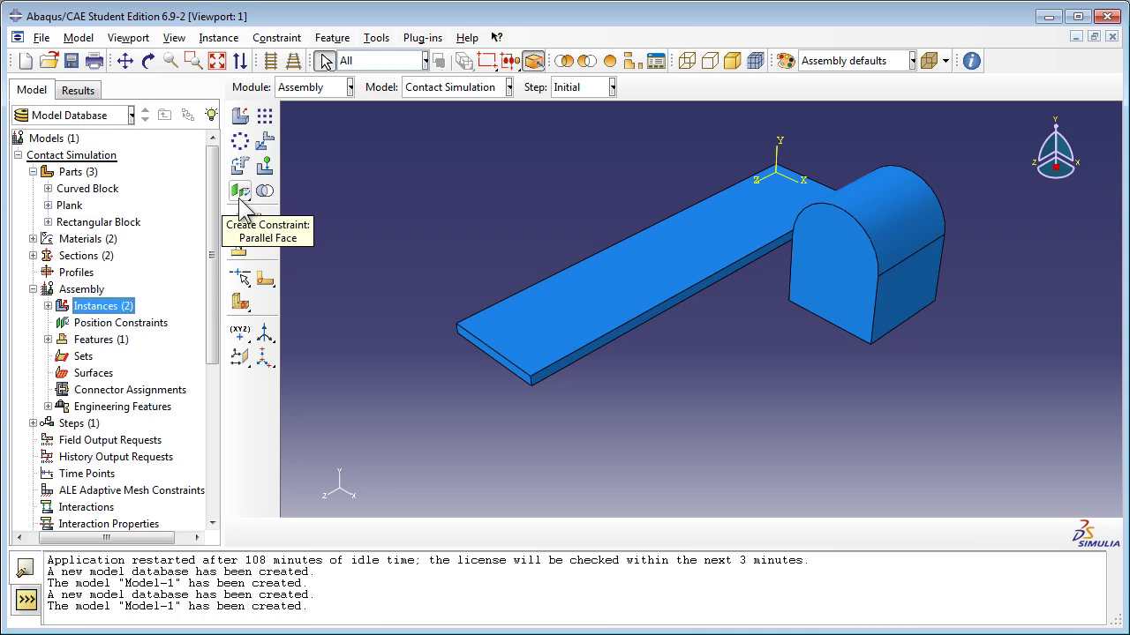
Create a Face to Face constraint from the curved block's bottom face to the plank's underside, with a distance of 25.0 along the normal.
left_click_drag(240, 195, 284, 196)
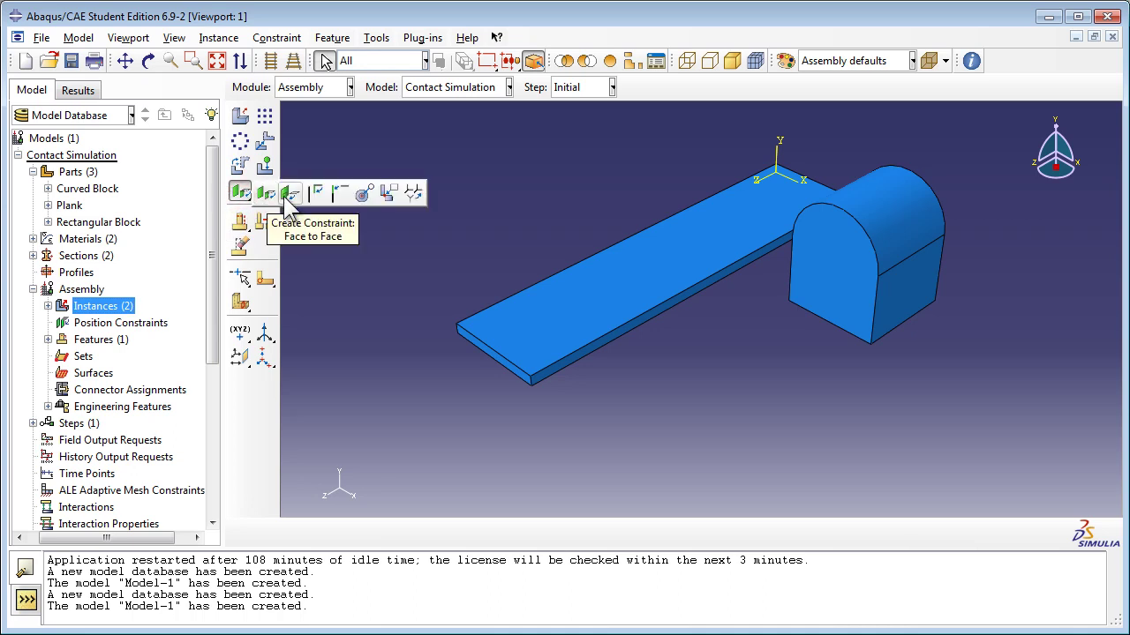
left_click(283, 196)
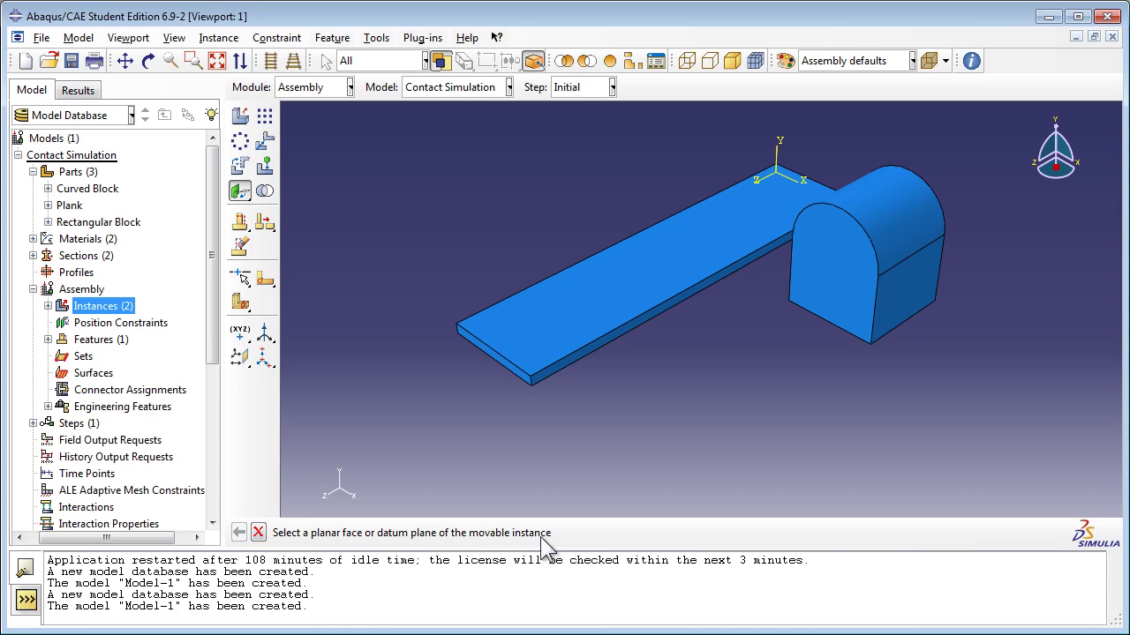
left_click(148, 60)
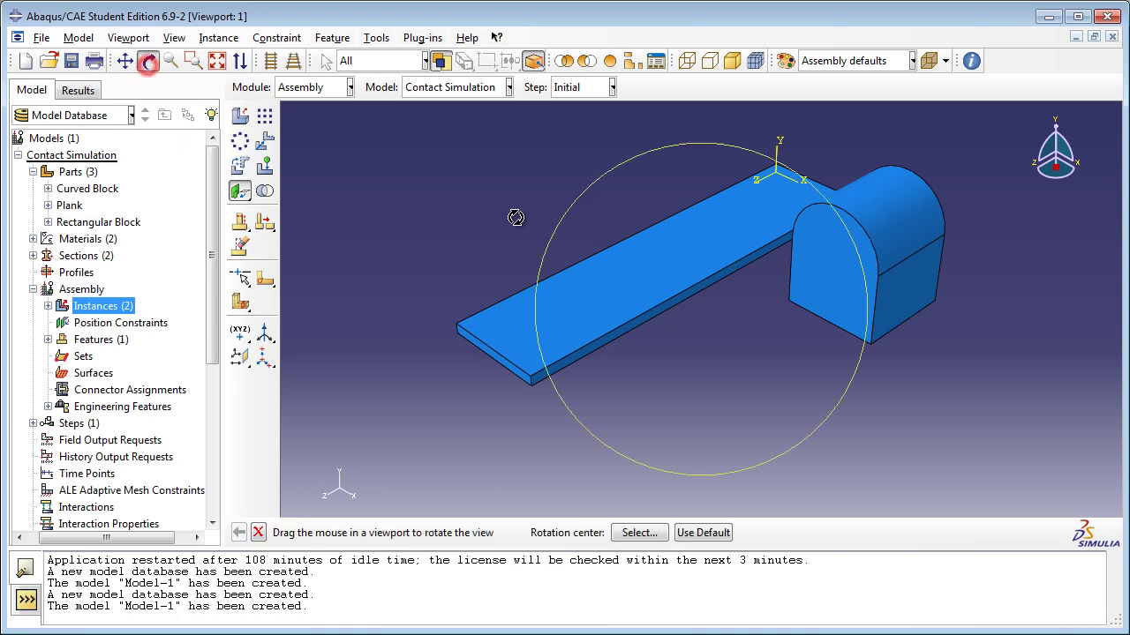
left_click_drag(764, 360, 719, 211)
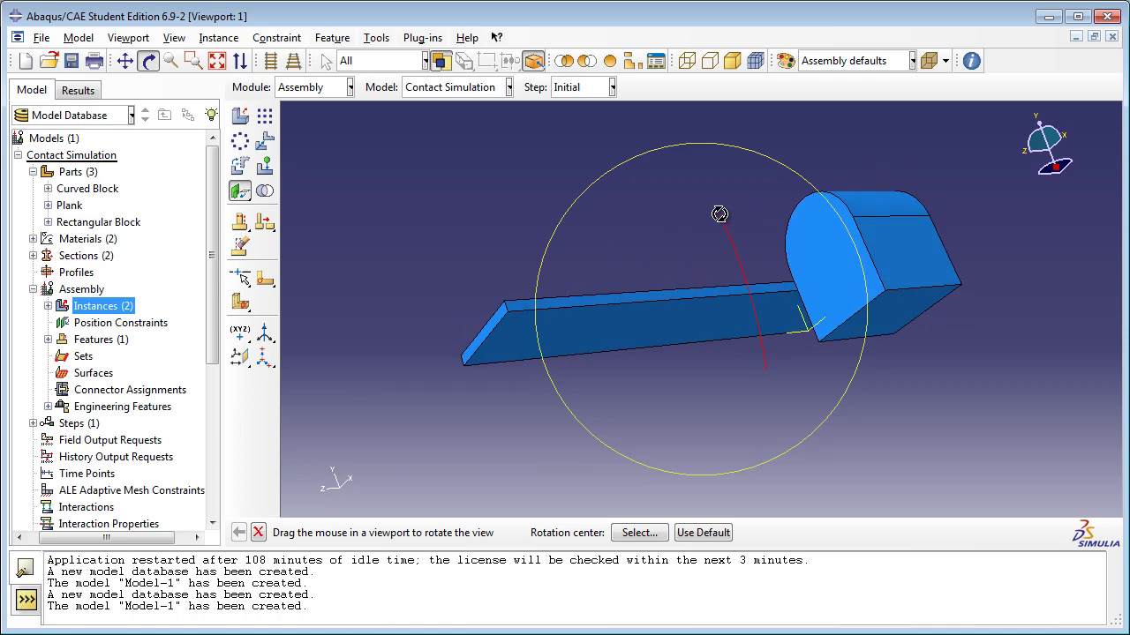
left_click(149, 62)
left_click(869, 316)
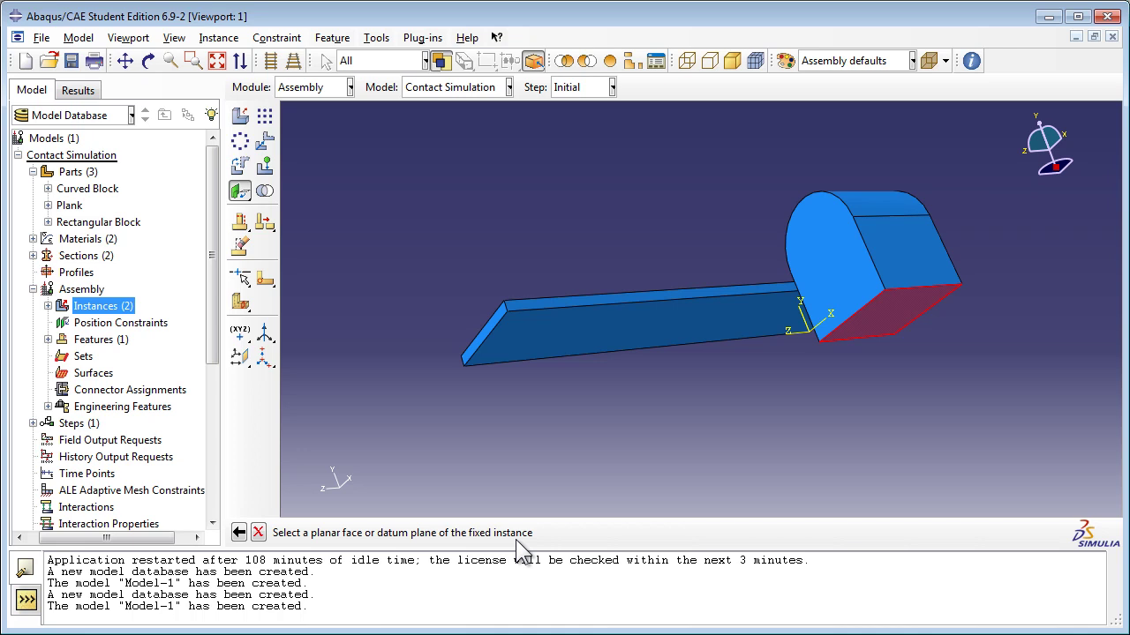
left_click(676, 330)
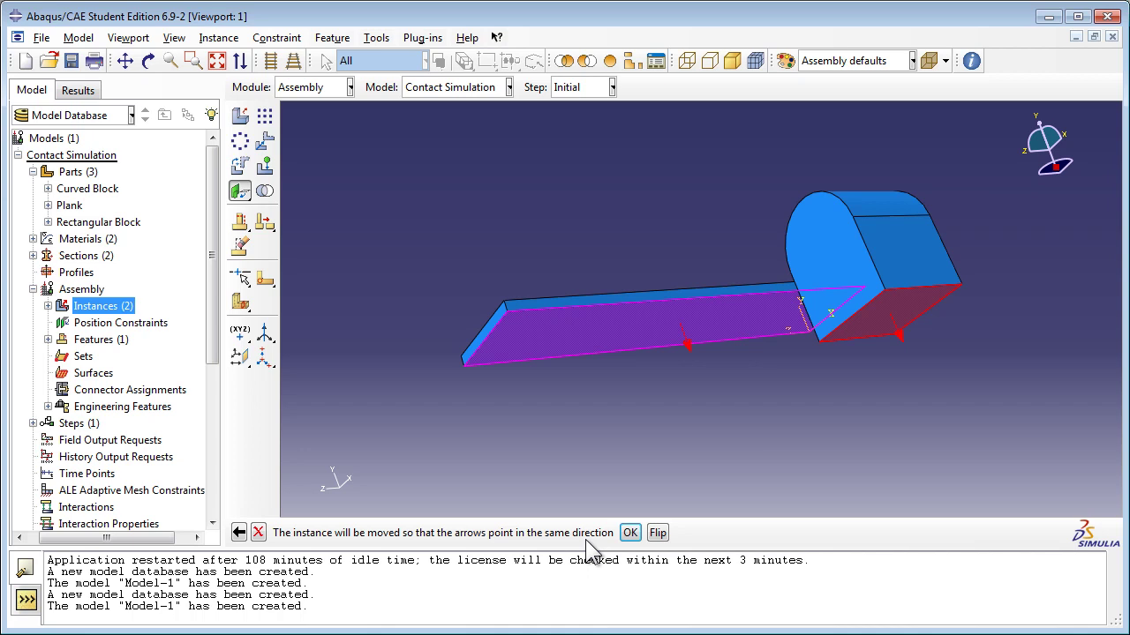
left_click(629, 533)
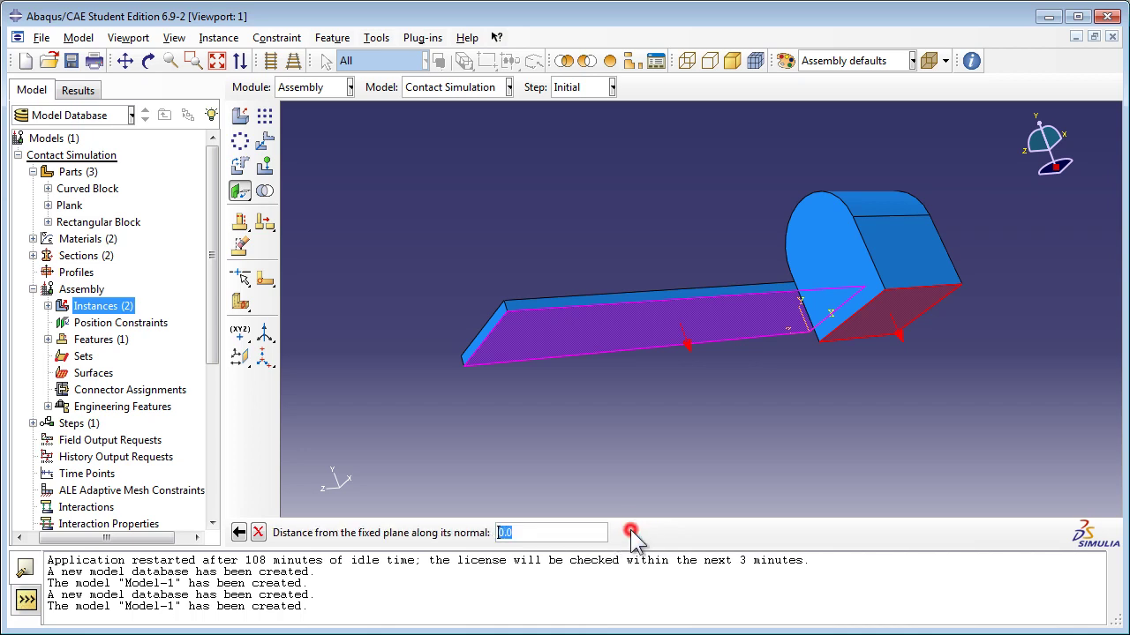
type("25.0")
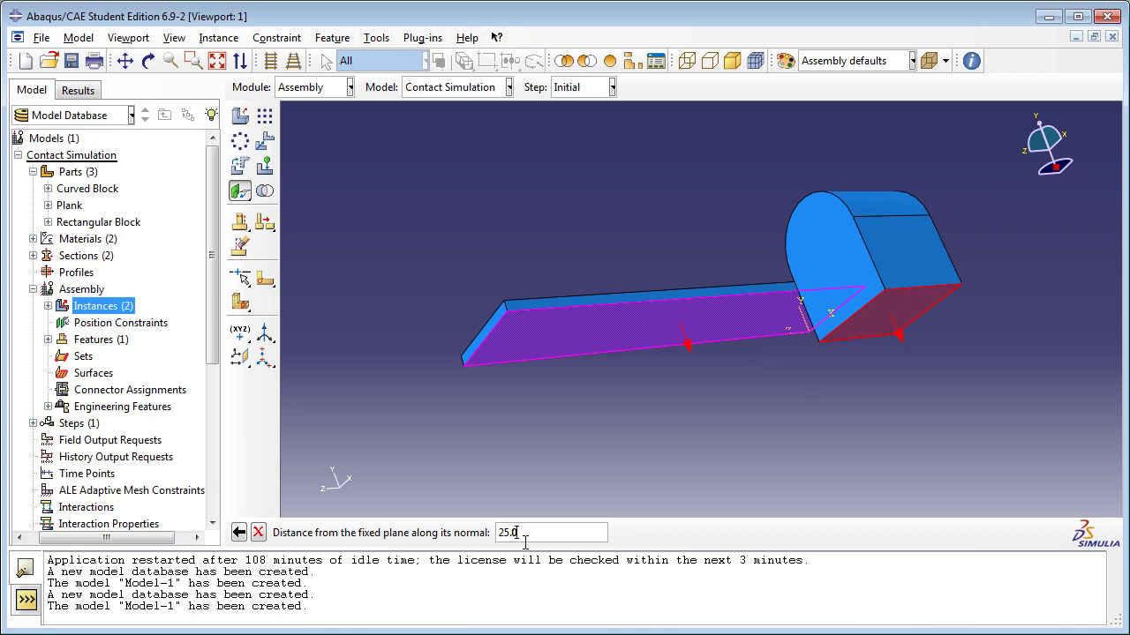
key("Return")
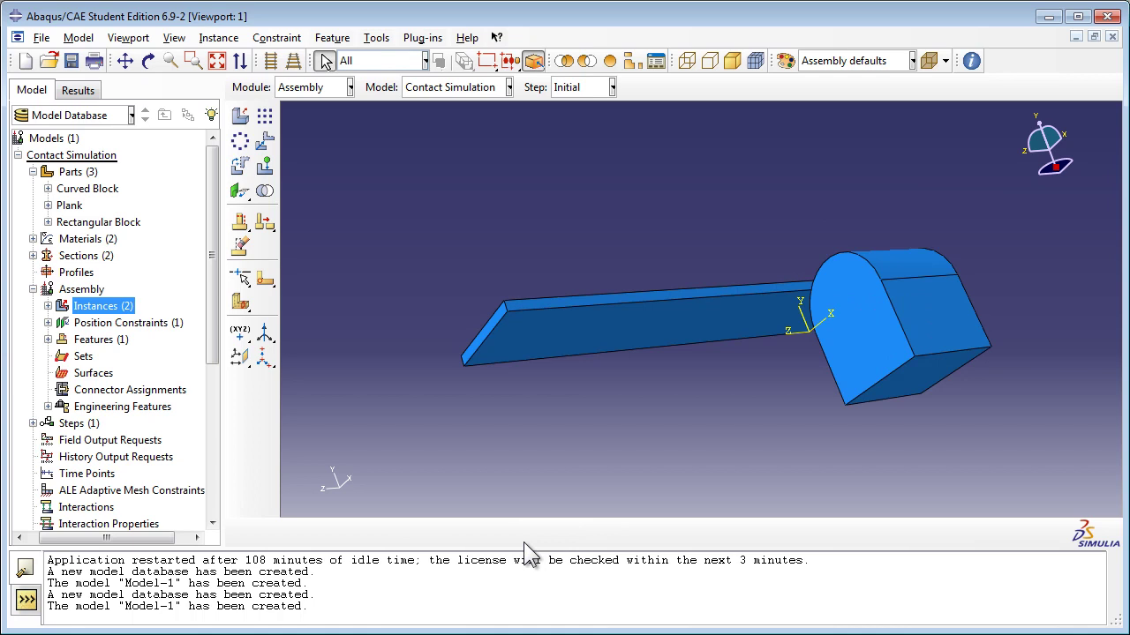
Create a Face to Face constraint from the curved block's flat side face to the plank's end face at the origin, with a distance of 30.0.
left_click(148, 60)
left_click_drag(729, 239, 704, 340)
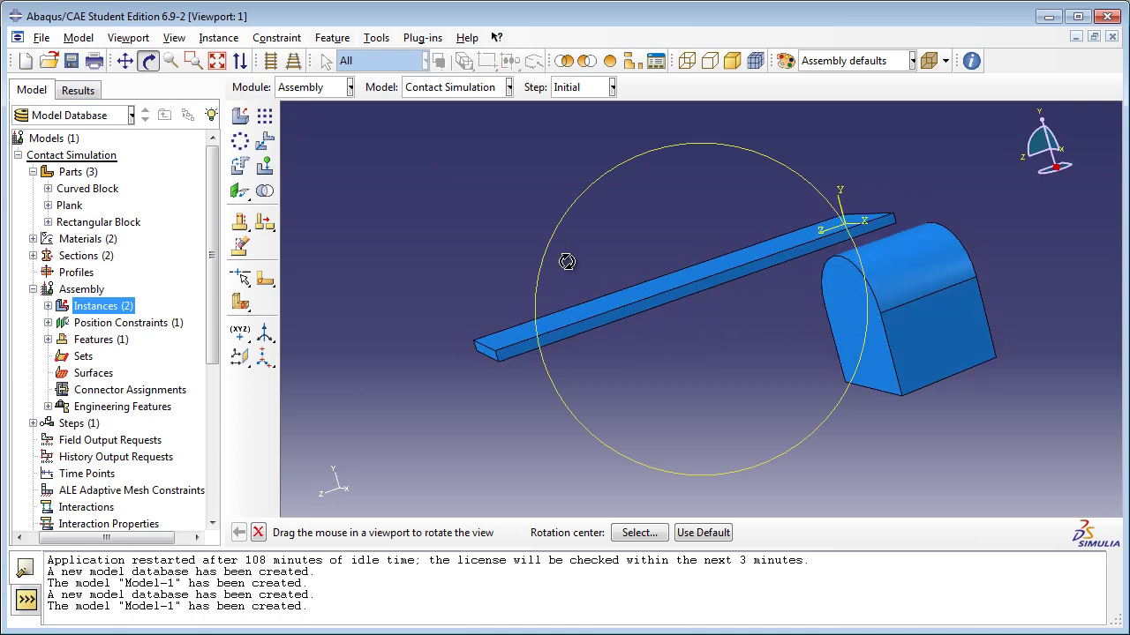
left_click(150, 64)
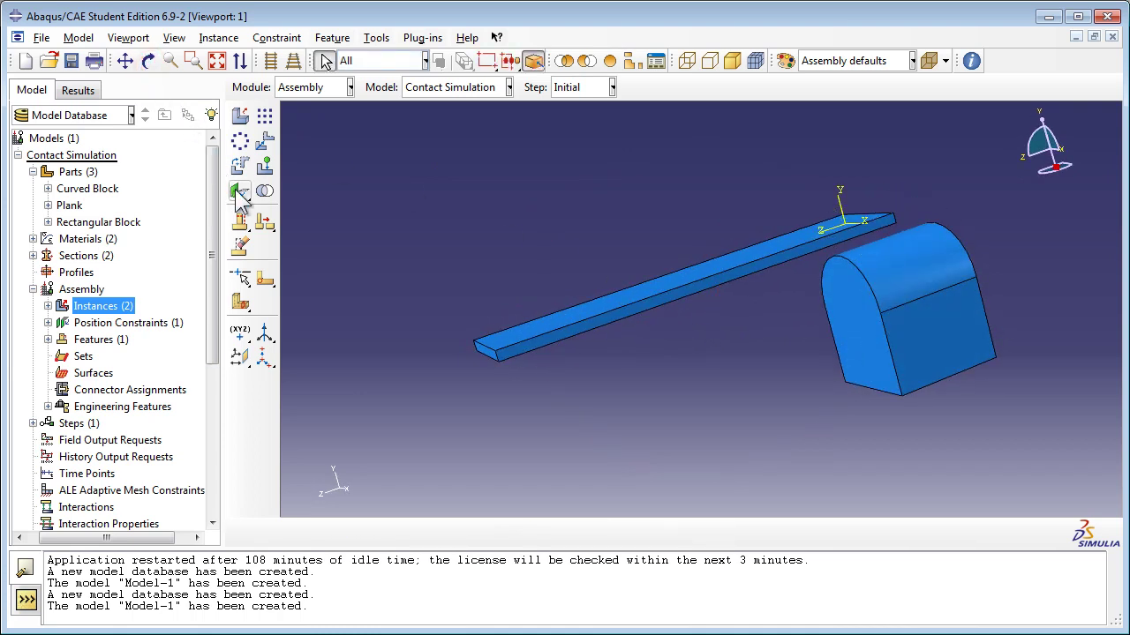
left_click_drag(237, 192, 285, 192)
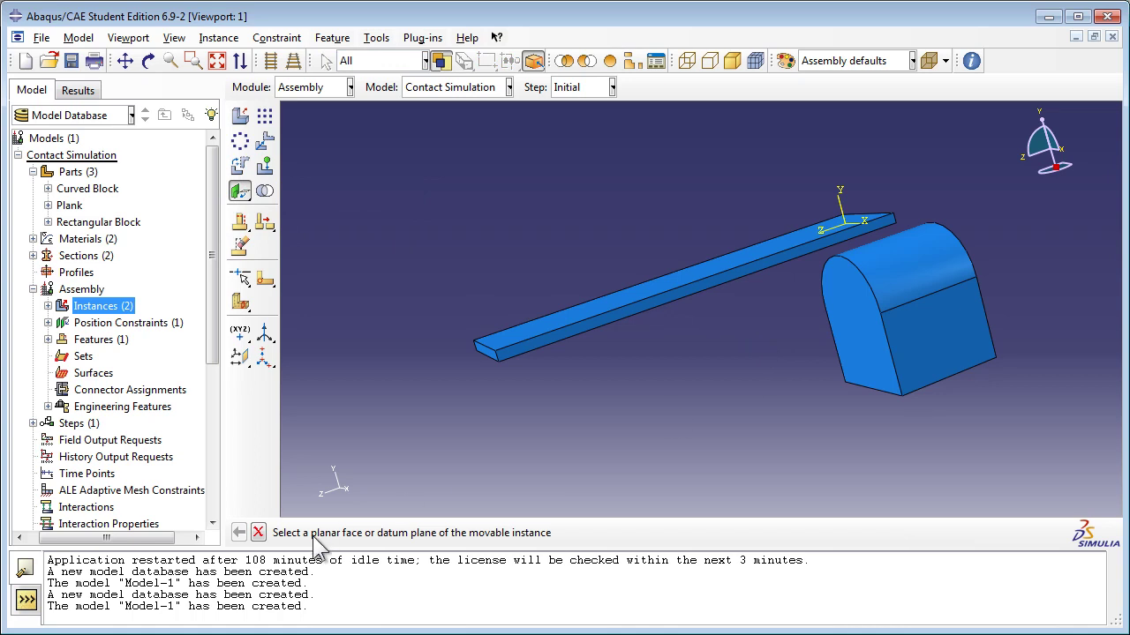
left_click(941, 346)
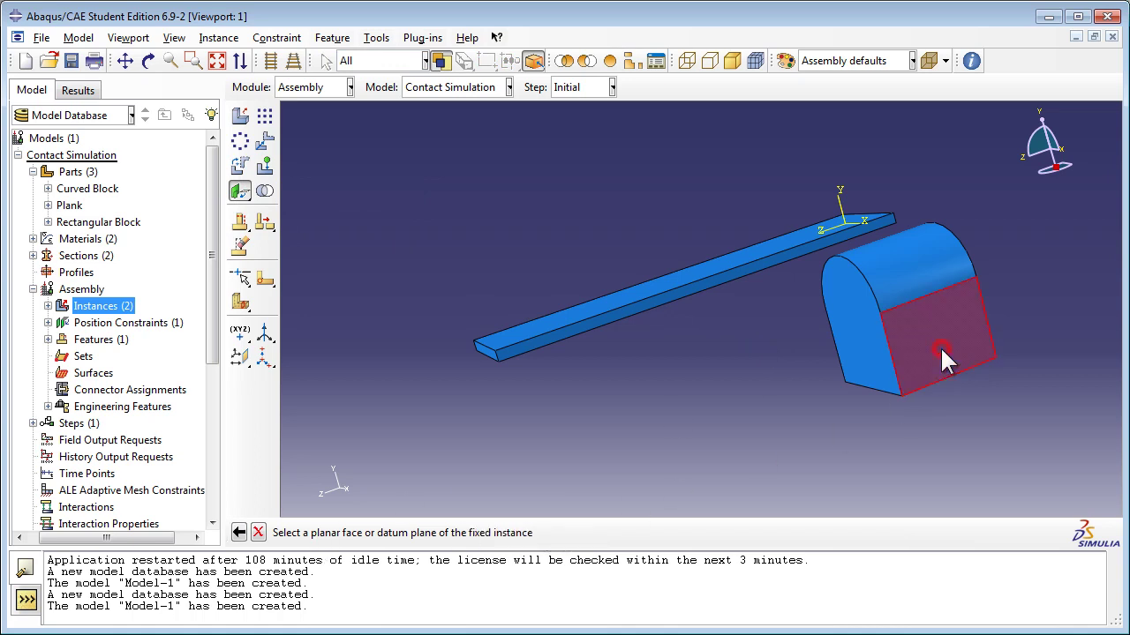
left_click(148, 60)
left_click_drag(849, 338, 626, 348)
left_click(148, 60)
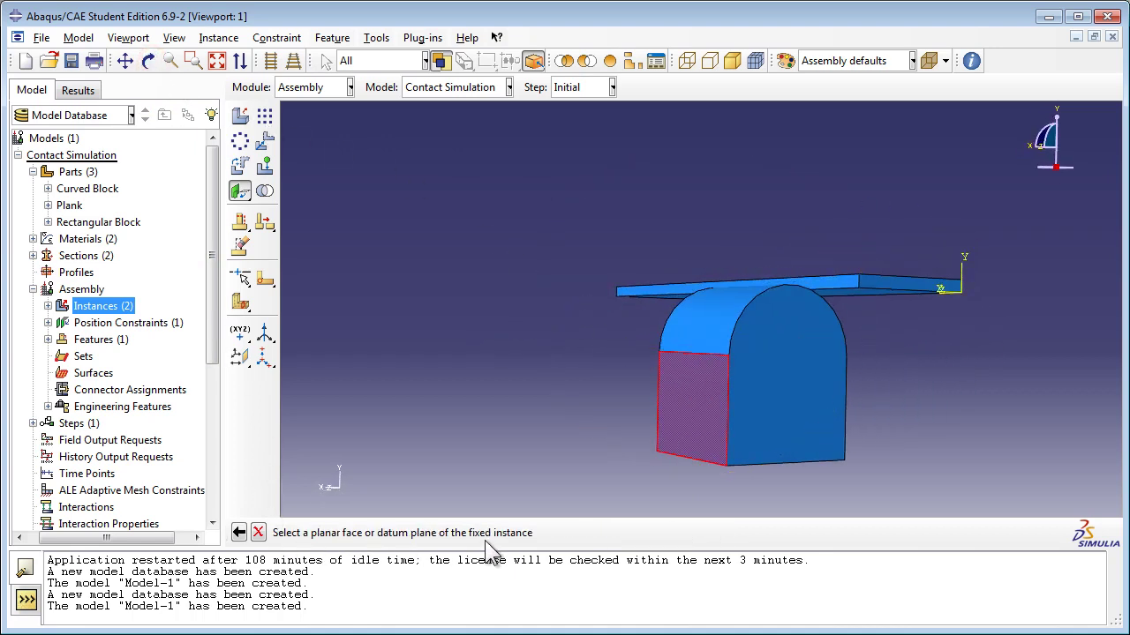
left_click(874, 282)
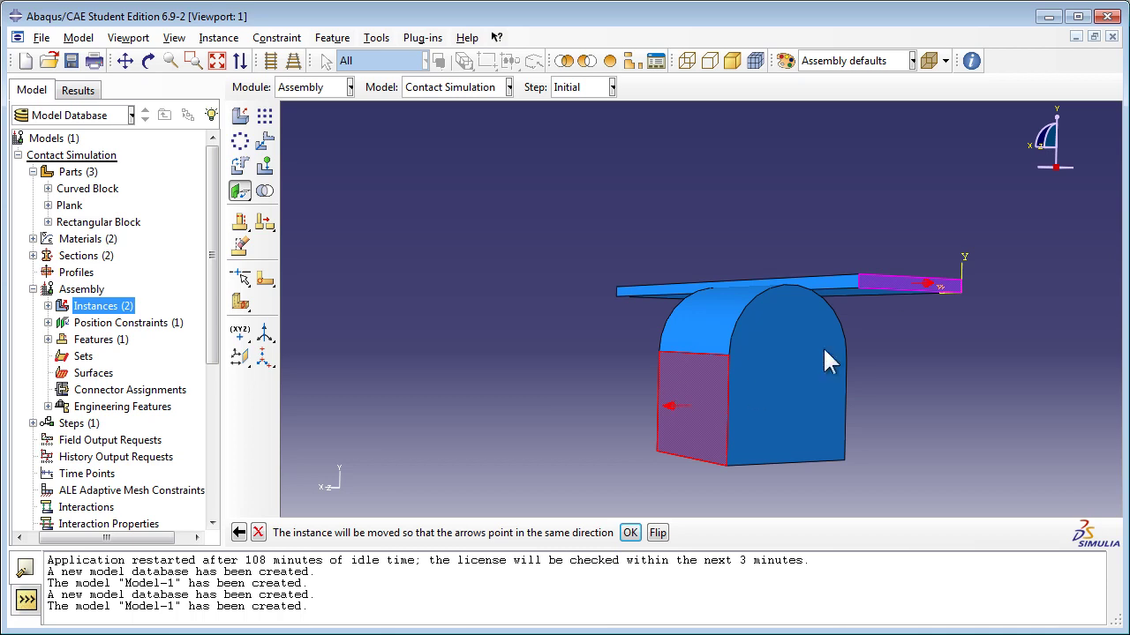
left_click(630, 533)
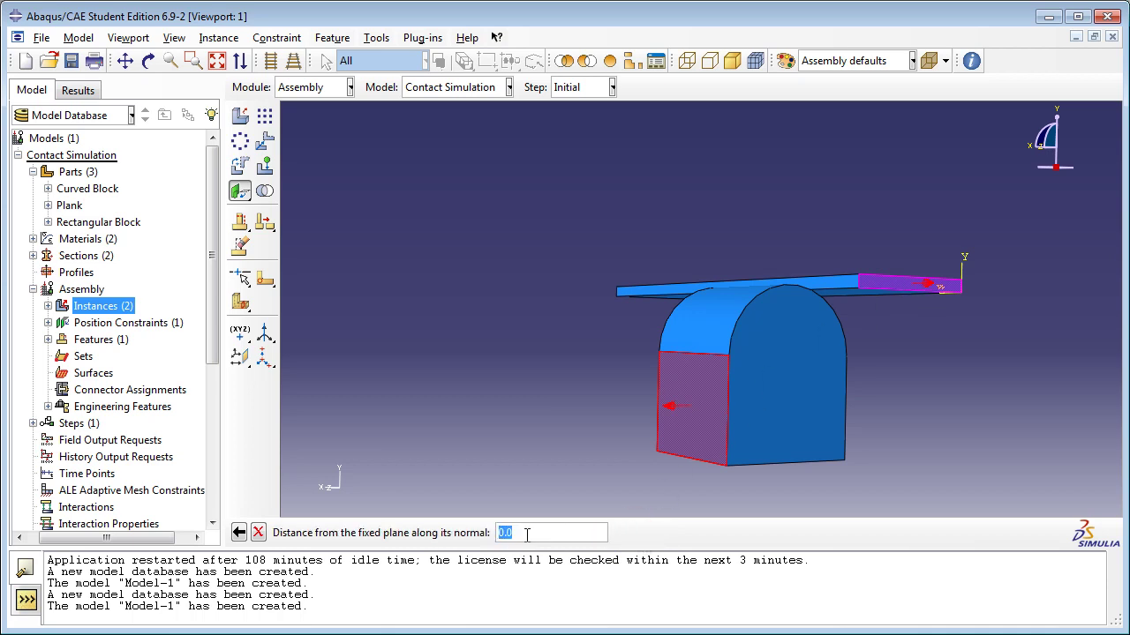
type("30.0")
key("Return")
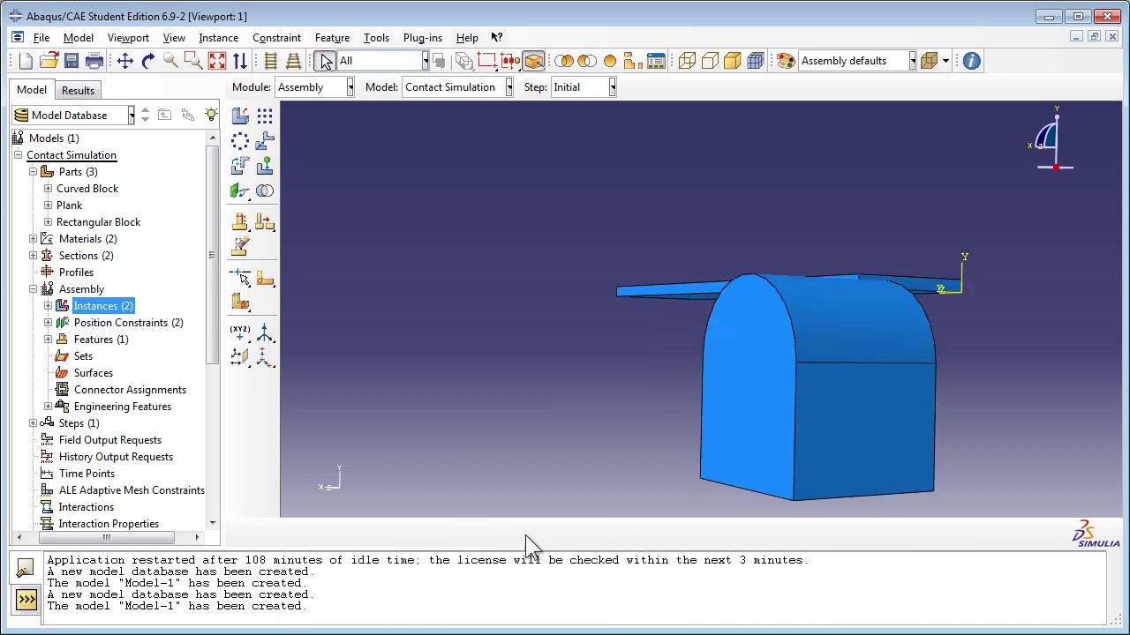
Set the clearance of the Face to Face-2 position constraint to -30 and regenerate the assembly.
left_click(149, 60)
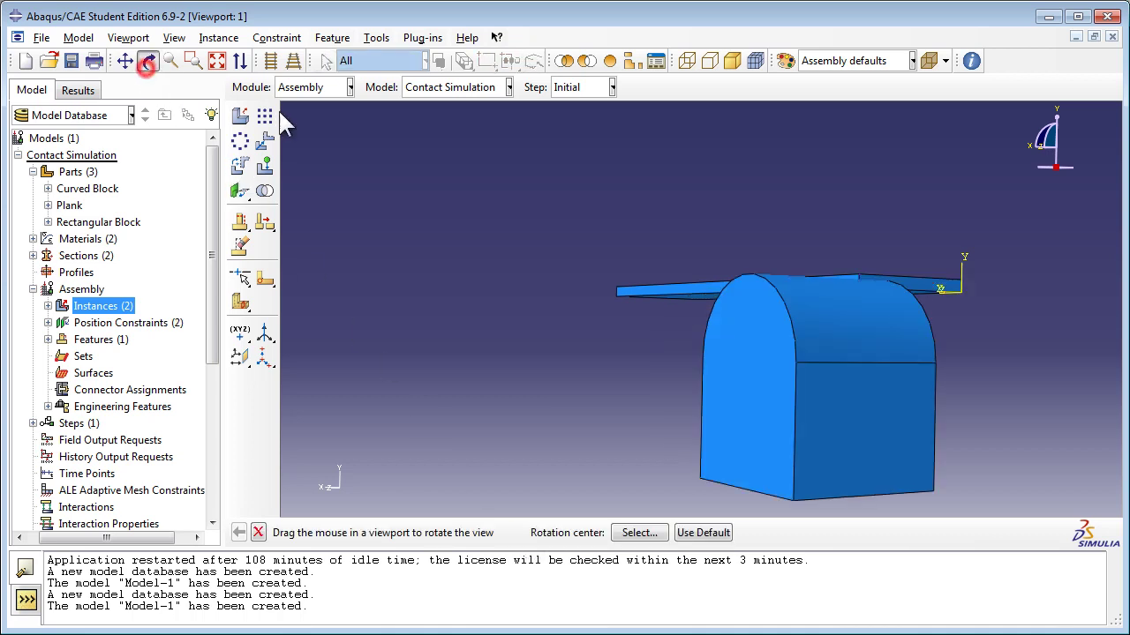
left_click_drag(643, 267, 710, 285)
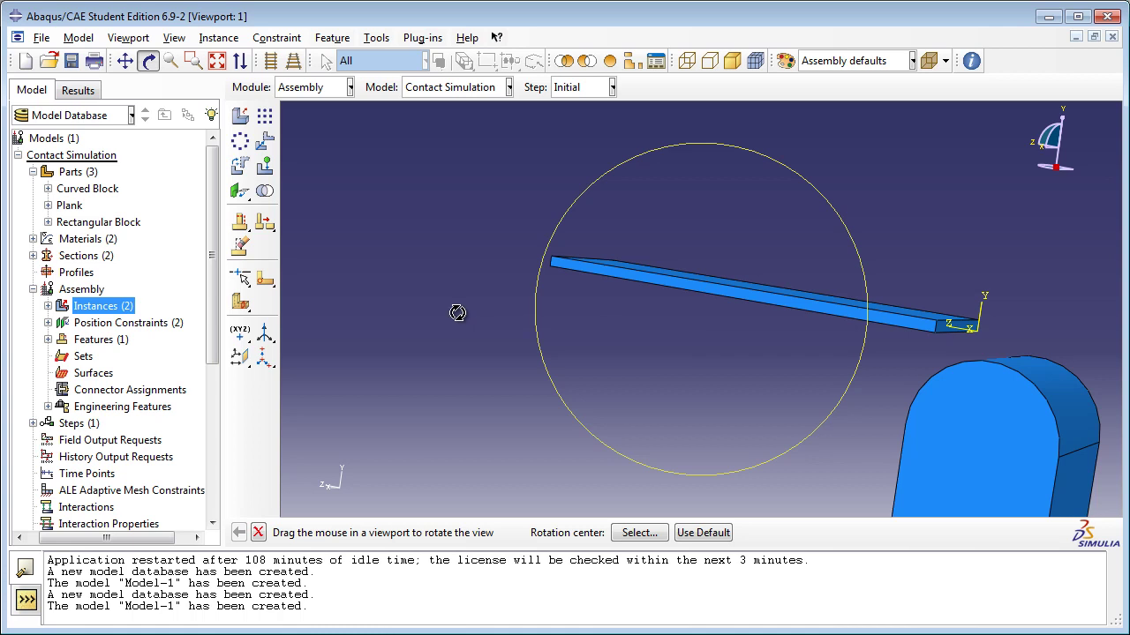
left_click(47, 323)
left_click(97, 357)
right_click(98, 355)
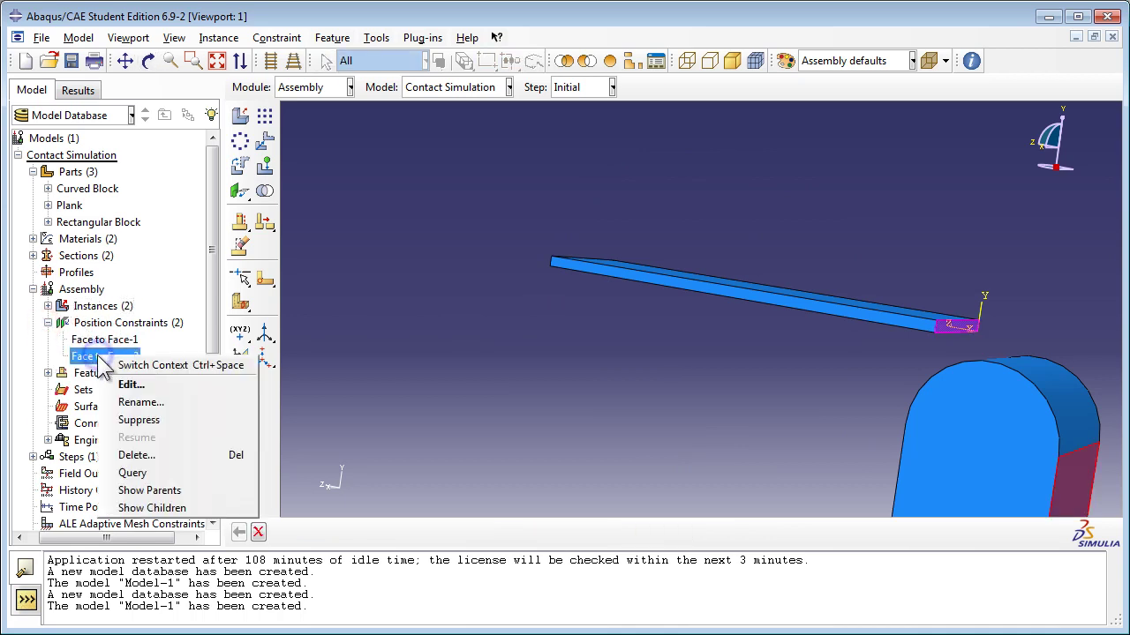
left_click(129, 384)
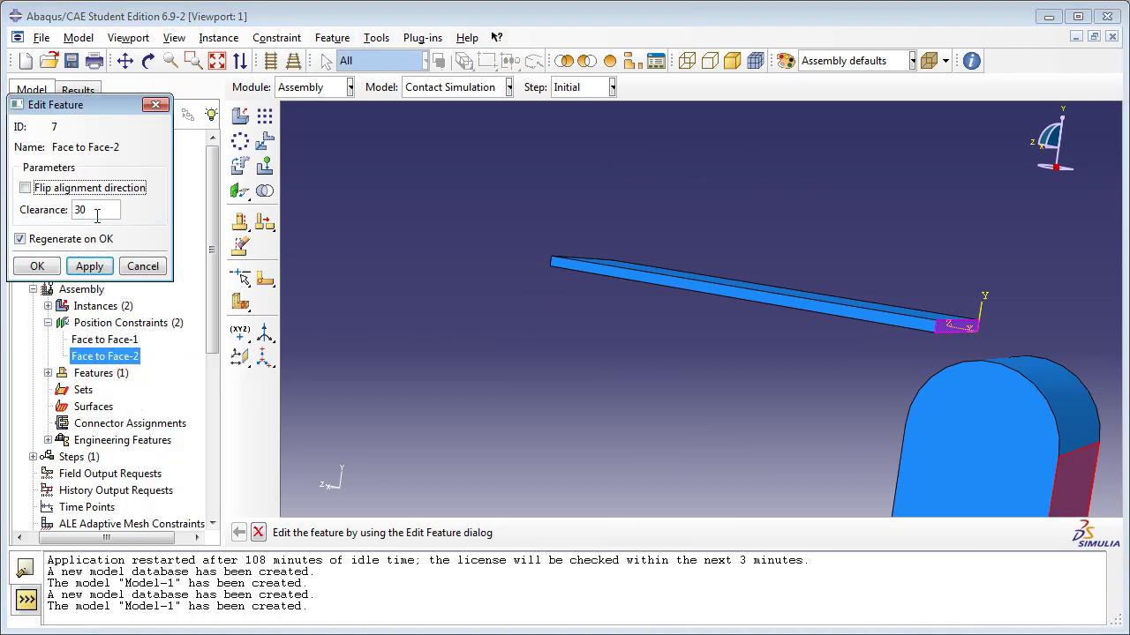
left_click(88, 210)
key("Home")
type("-")
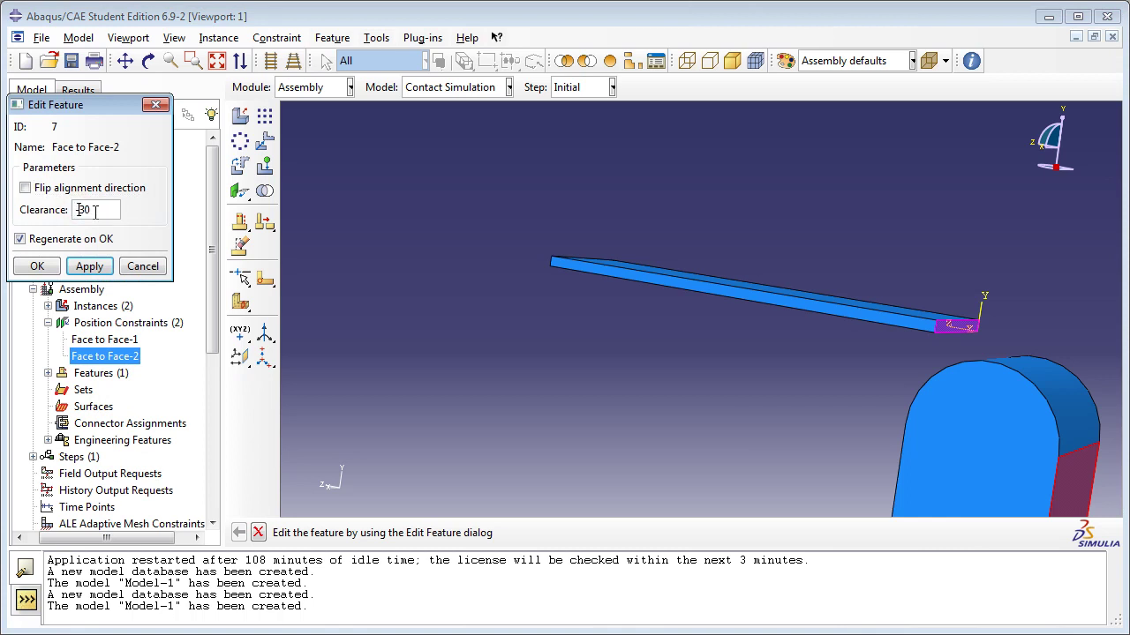
left_click(37, 266)
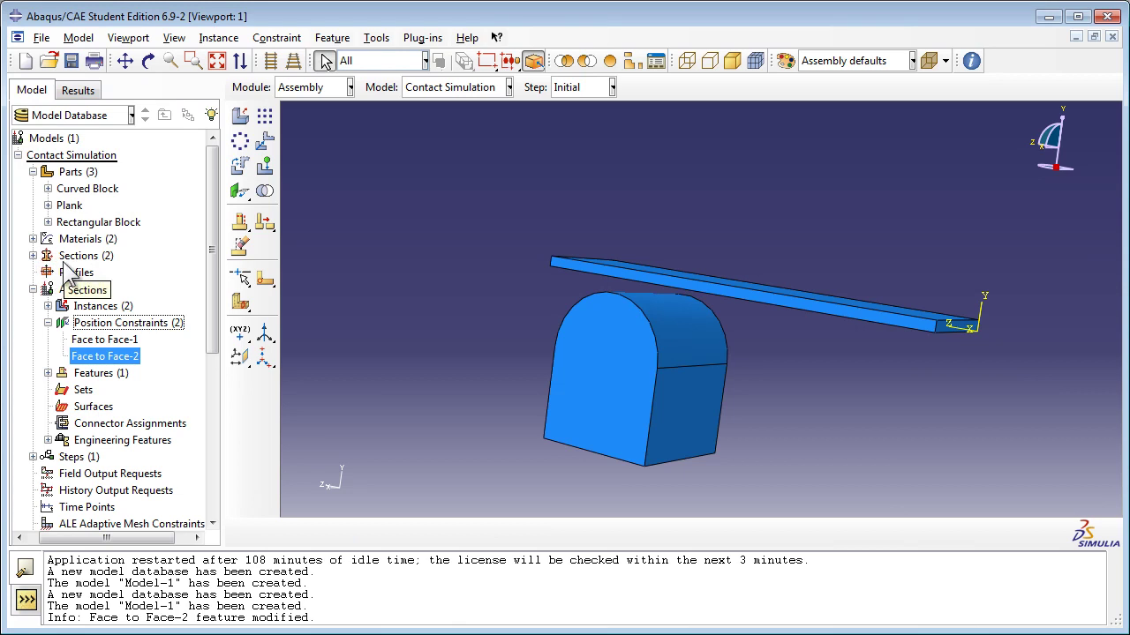
Create a Face to Face constraint from the curved block's arched face to the plank's long side face, with a distance of 0.0.
left_click(148, 60)
left_click_drag(601, 353, 623, 372)
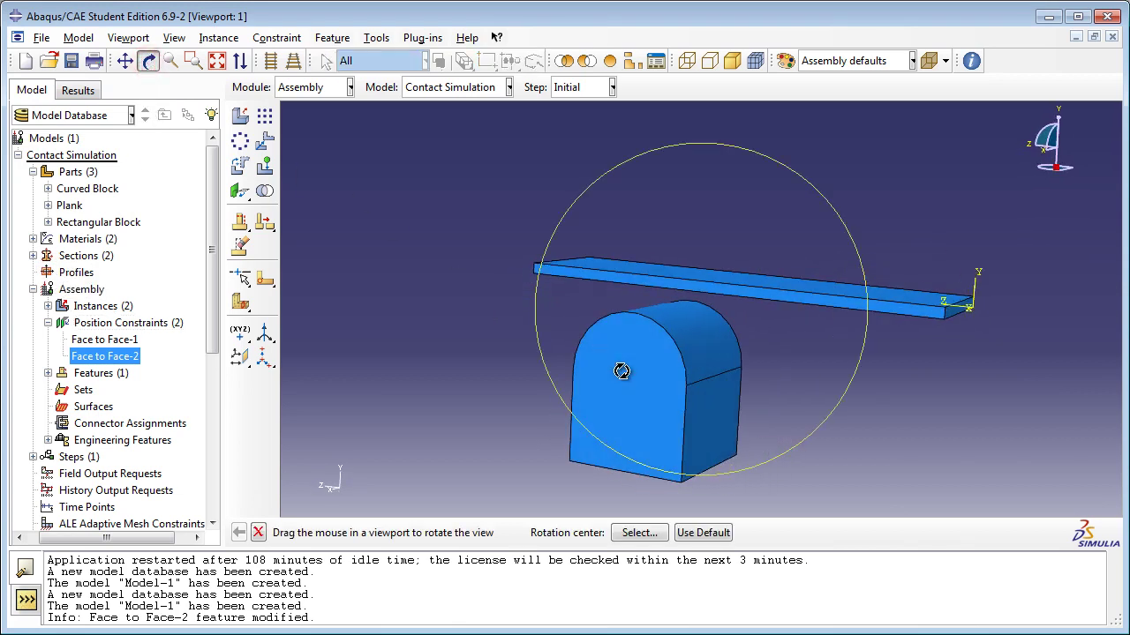
left_click(242, 194)
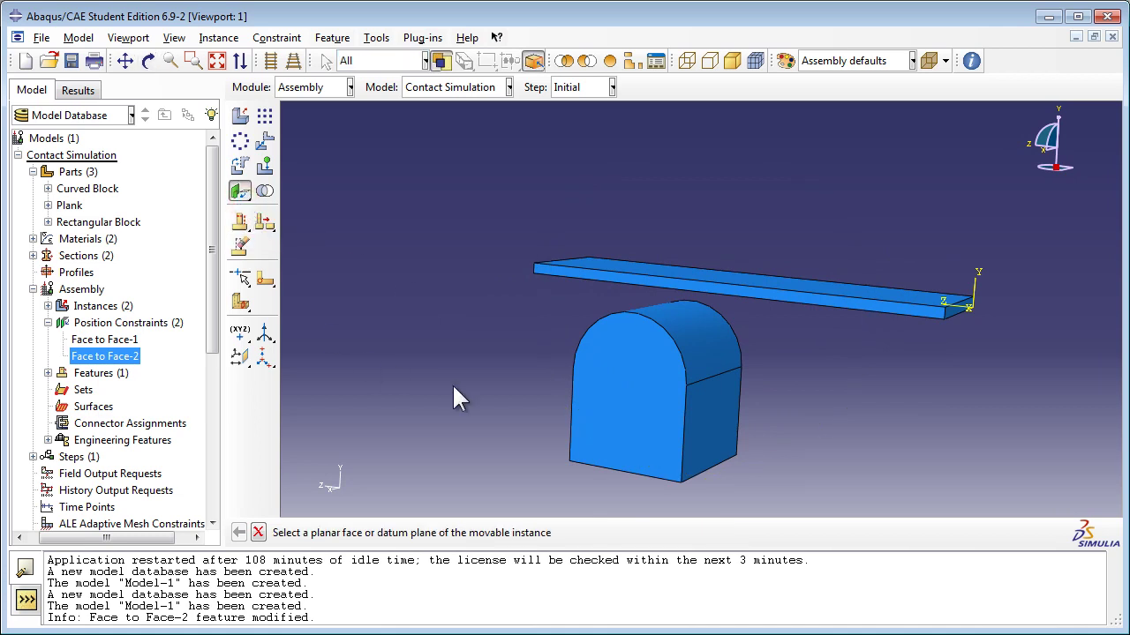
left_click(647, 432)
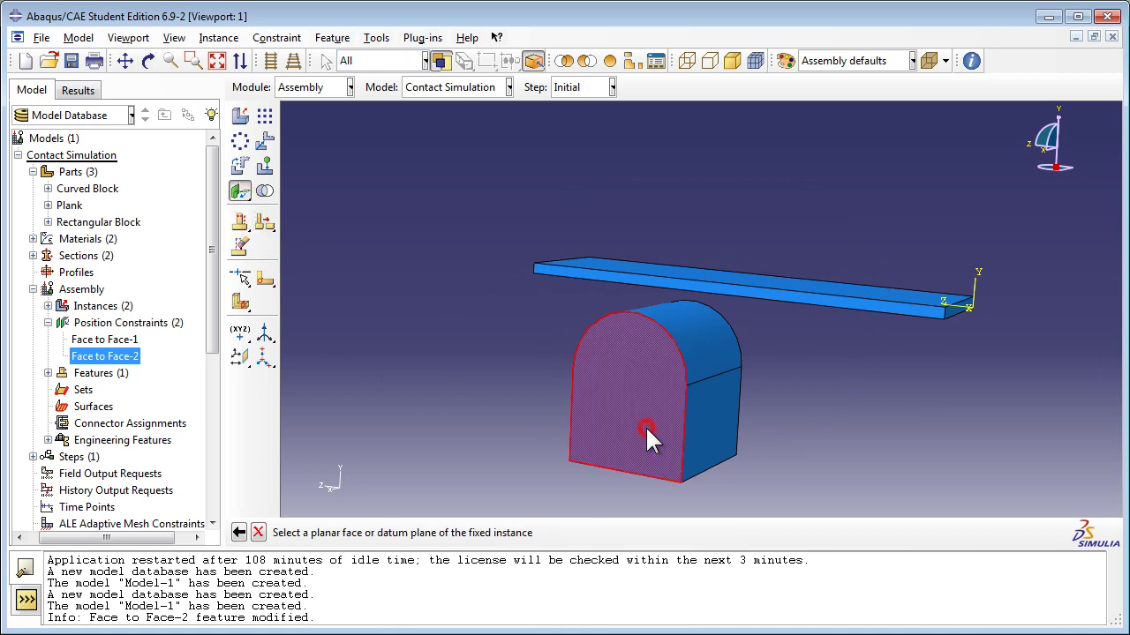
left_click(691, 286)
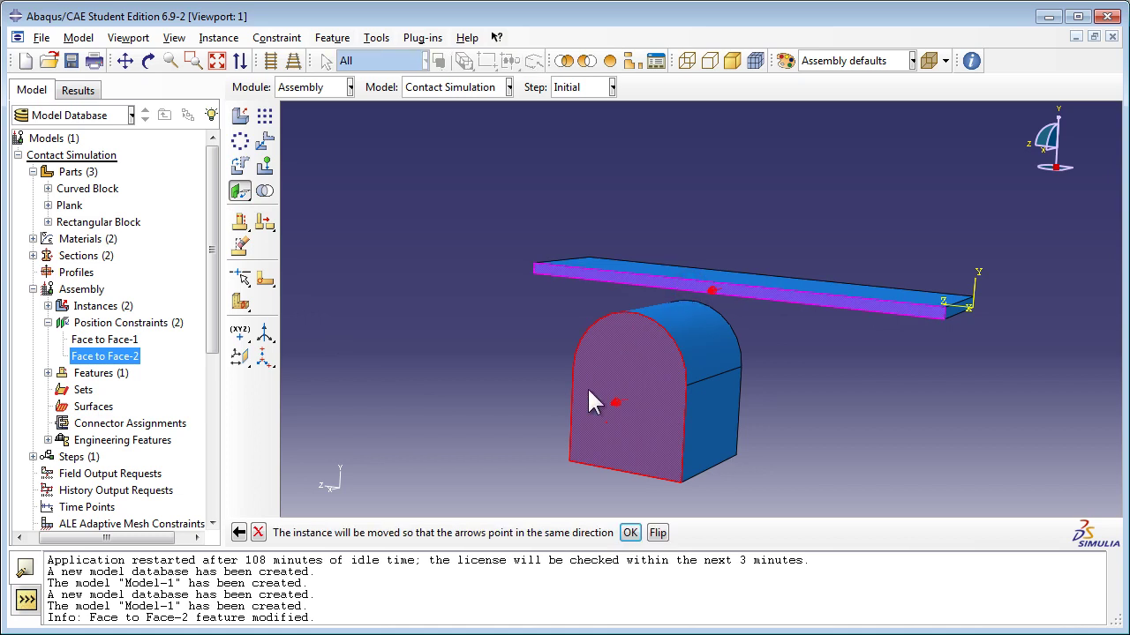
left_click(629, 532)
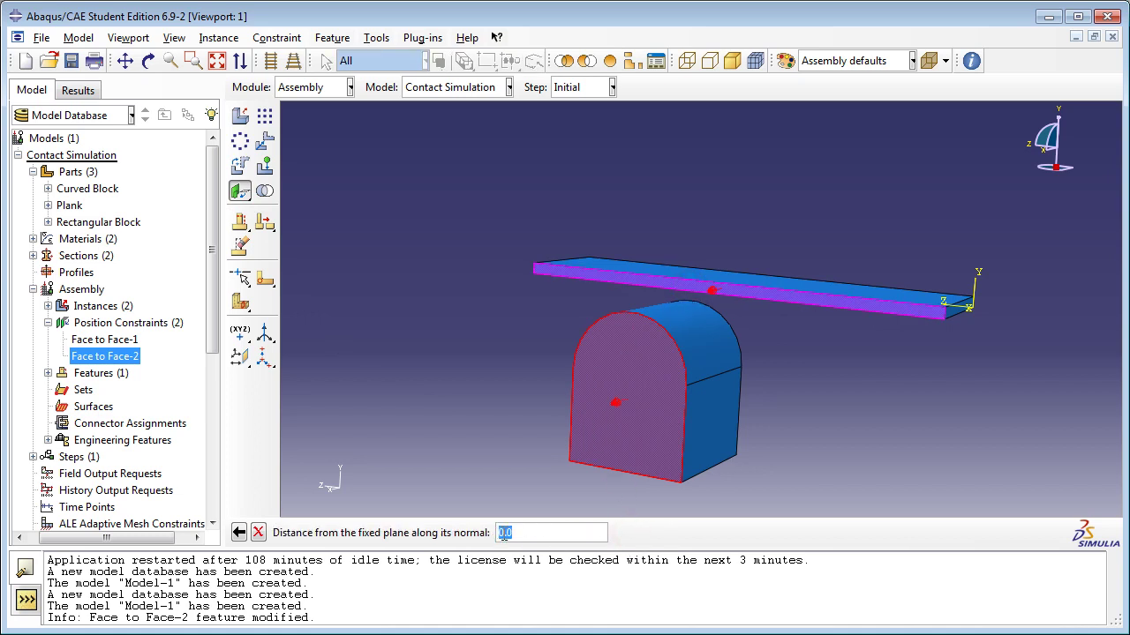
key("Return")
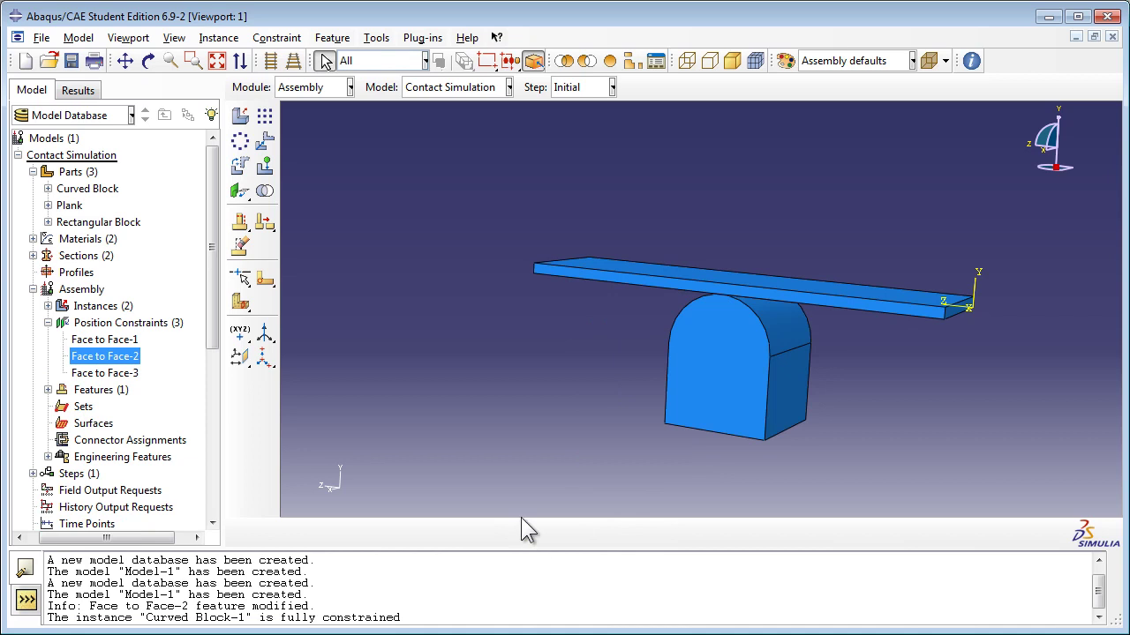
Add a dependent instance of the Rectangular Block to the assembly, auto-offset from other instances.
left_click(149, 60)
left_click_drag(778, 346, 596, 336)
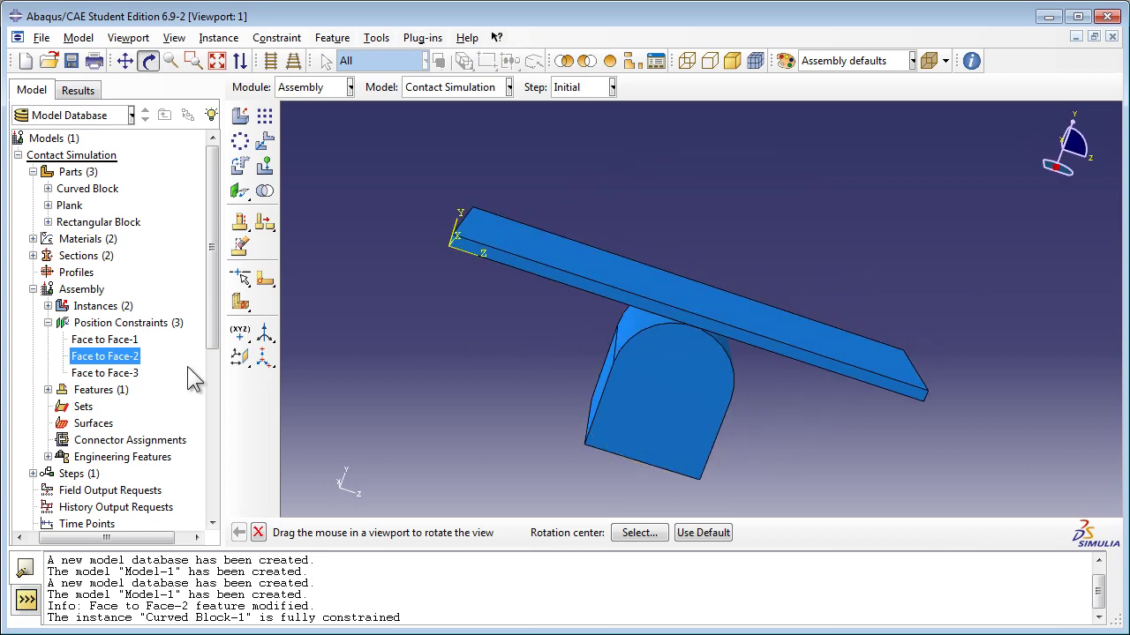
left_click(80, 306)
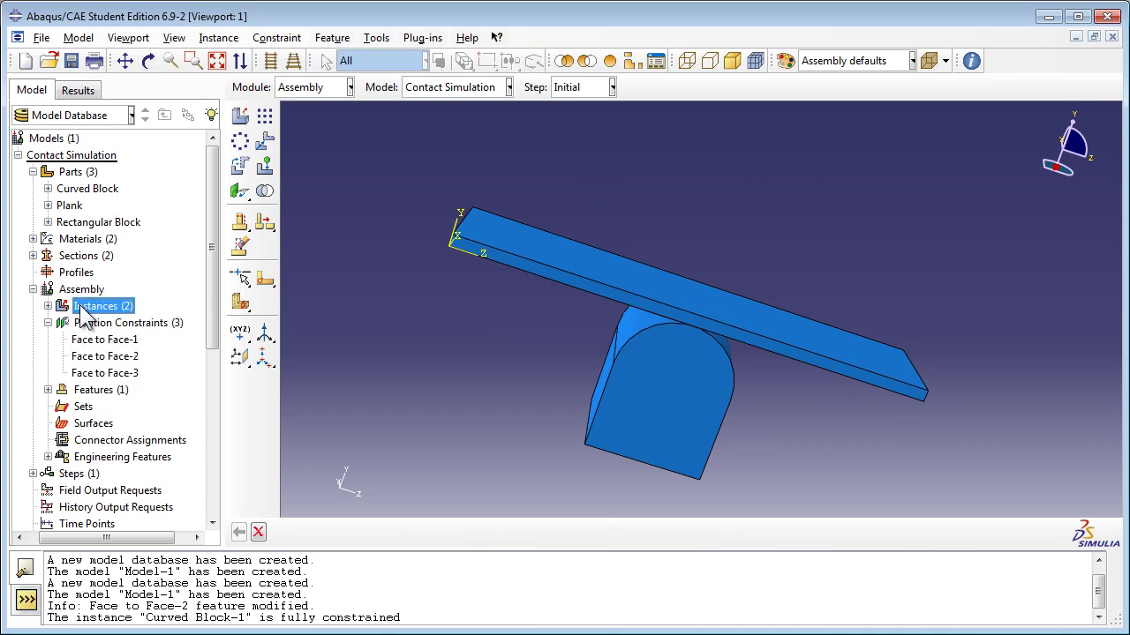
double_click(79, 307)
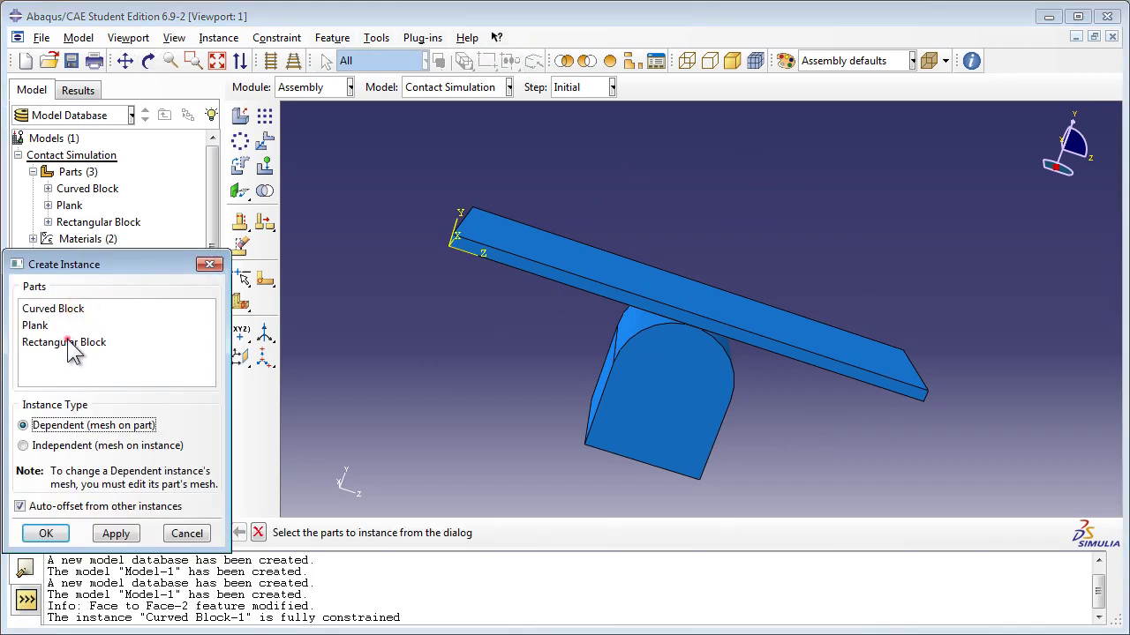
left_click(71, 344)
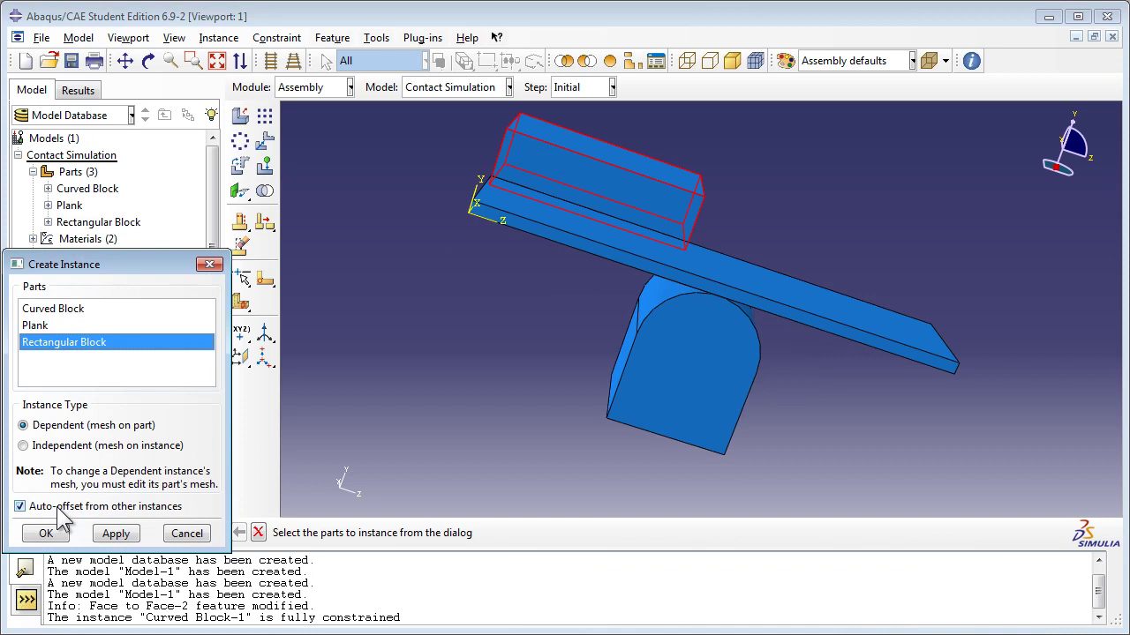
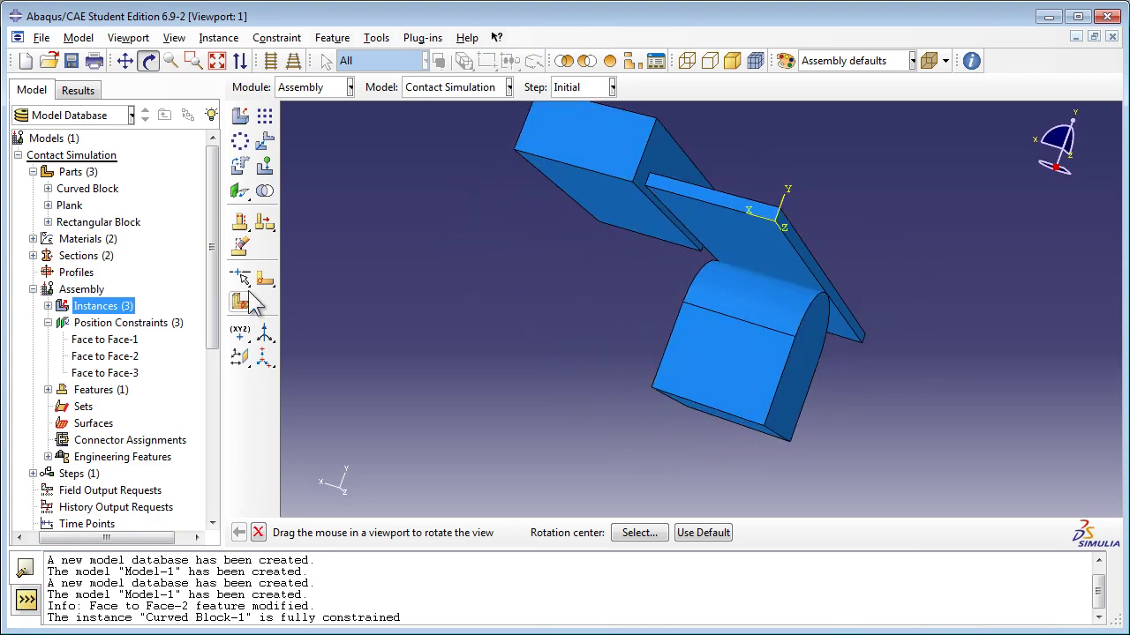
Create a Face to Face constraint from the rectangular block's bottom face to the plank's top face, flipping the direction and using distance 0.0.
left_click(240, 194)
left_click(599, 206)
left_click(149, 60)
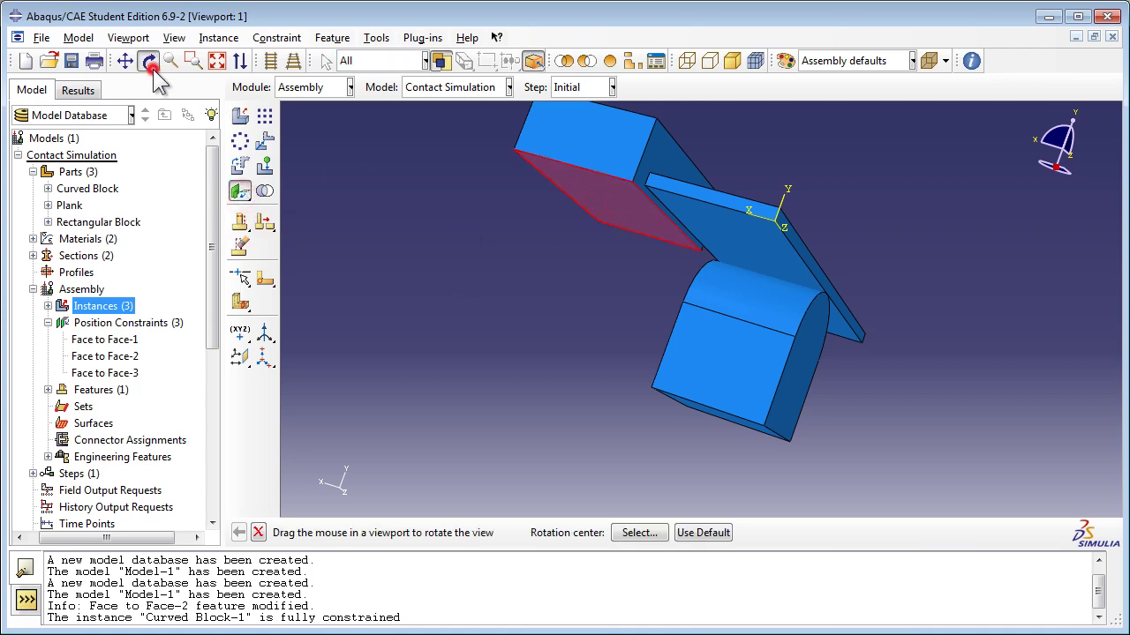
left_click_drag(674, 208, 507, 244)
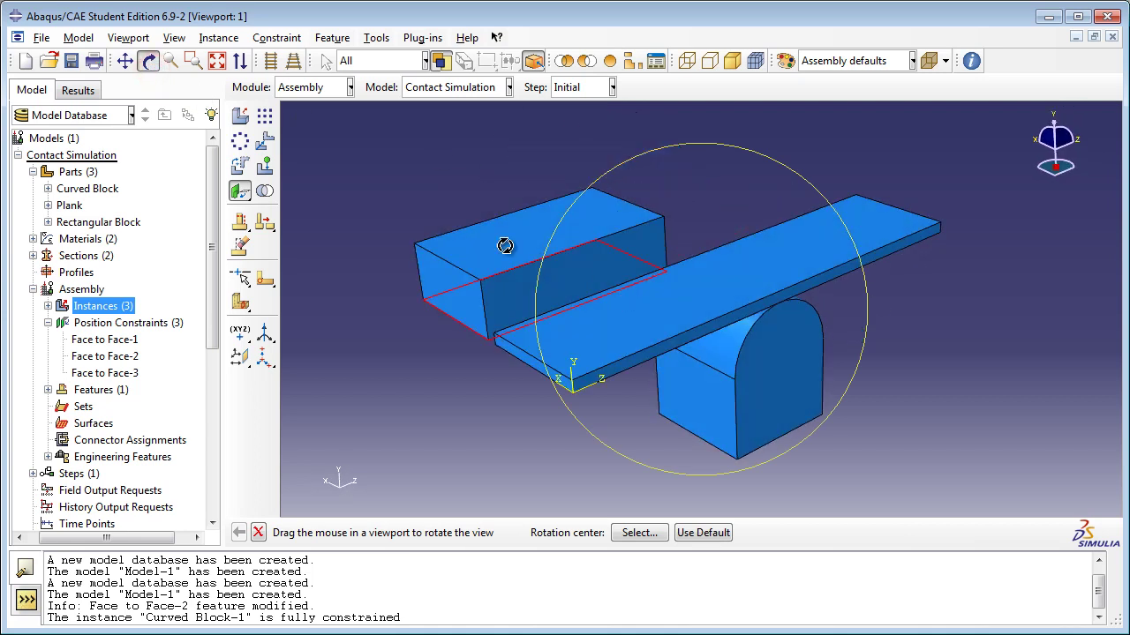
left_click(150, 62)
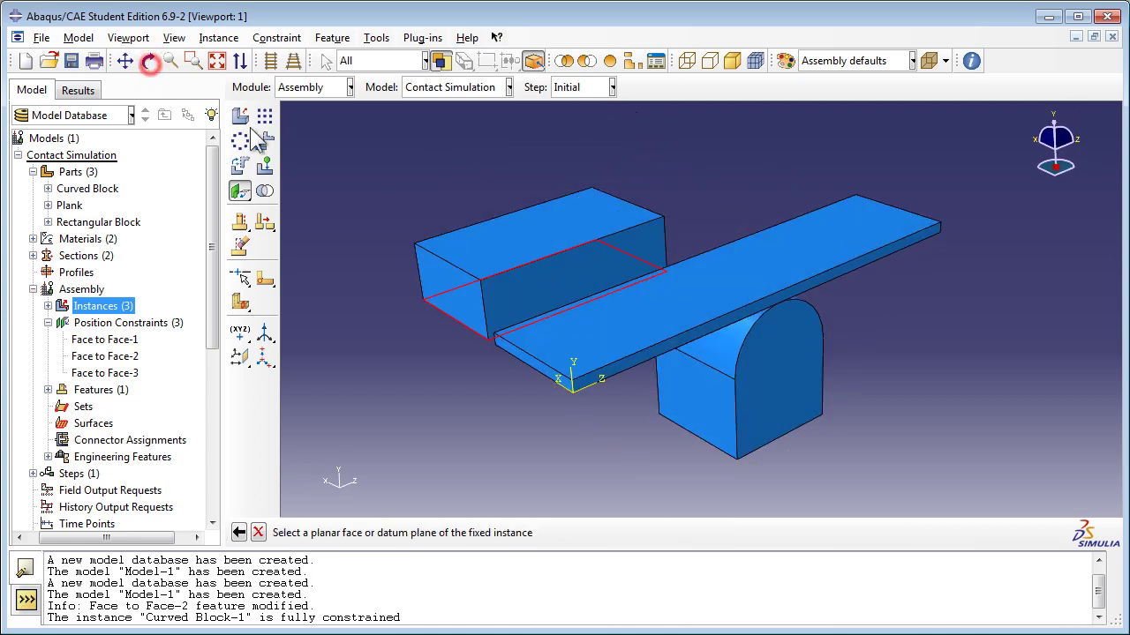
left_click(604, 333)
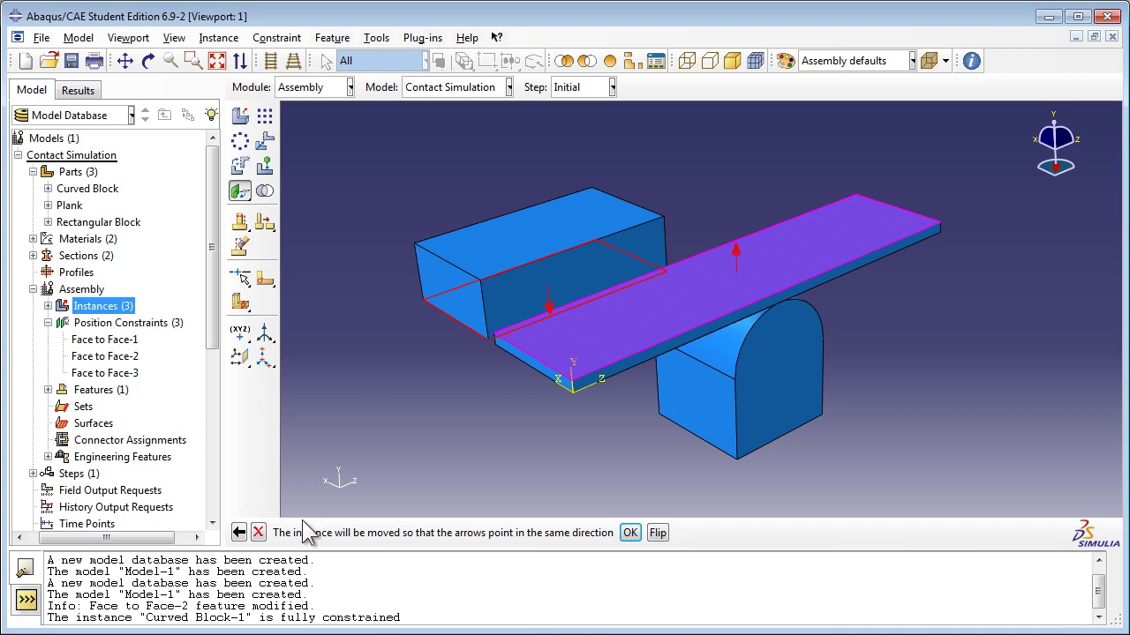
left_click(658, 534)
left_click(630, 533)
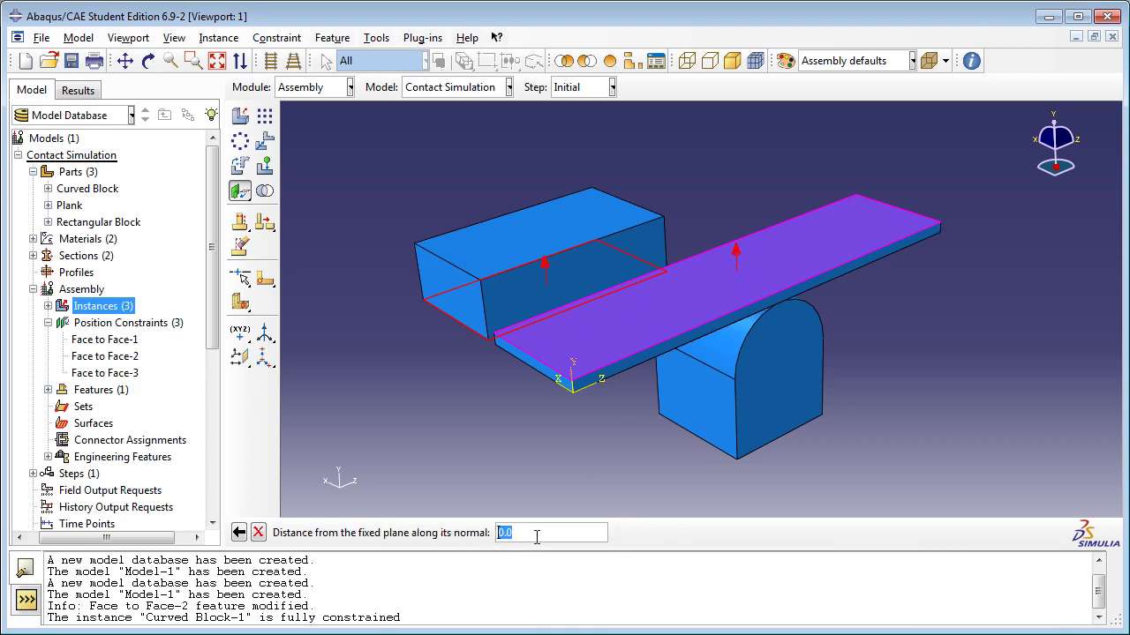
key("Return")
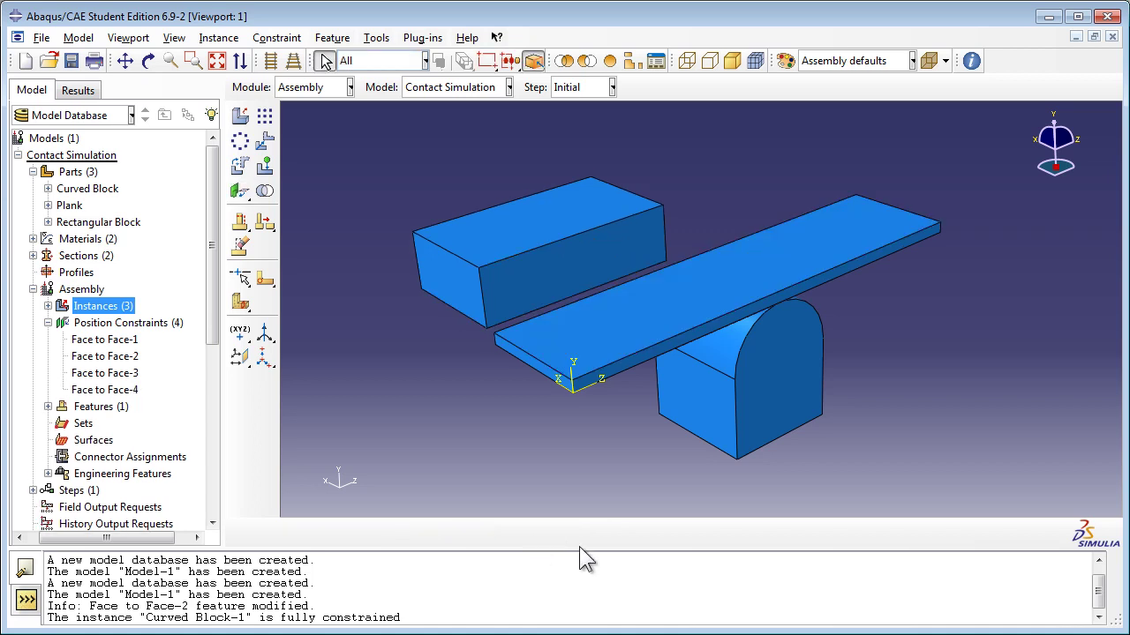
Create a Face to Face constraint from the rectangular block's end face to the plank's end face at the origin, with a distance of 0.0.
left_click(148, 60)
left_click_drag(621, 367, 643, 314)
left_click(148, 61)
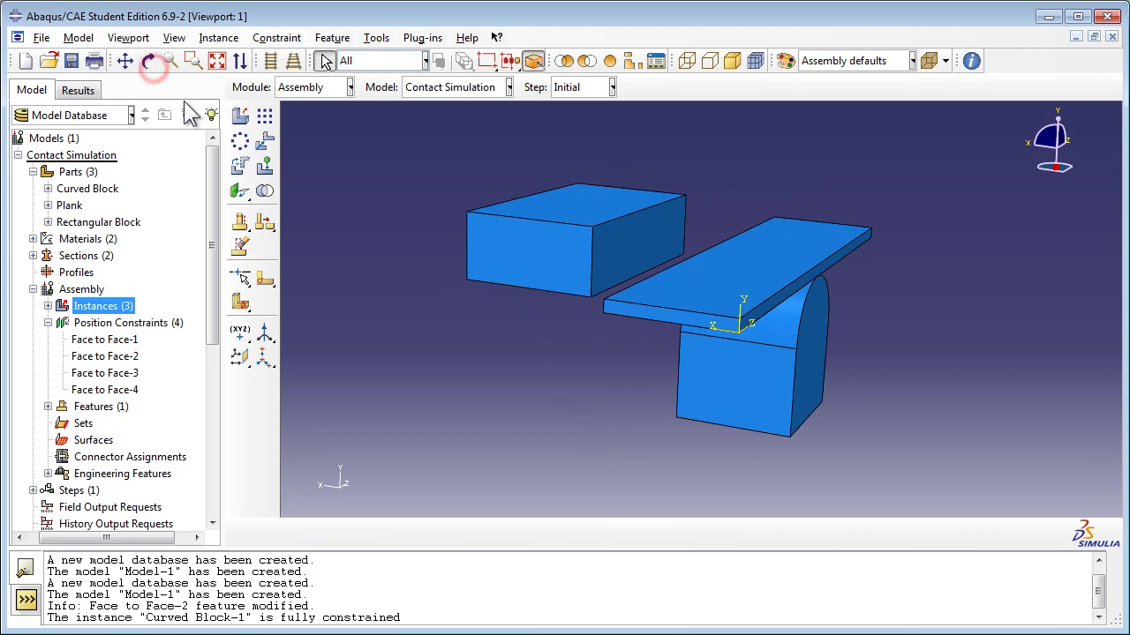
left_click(240, 192)
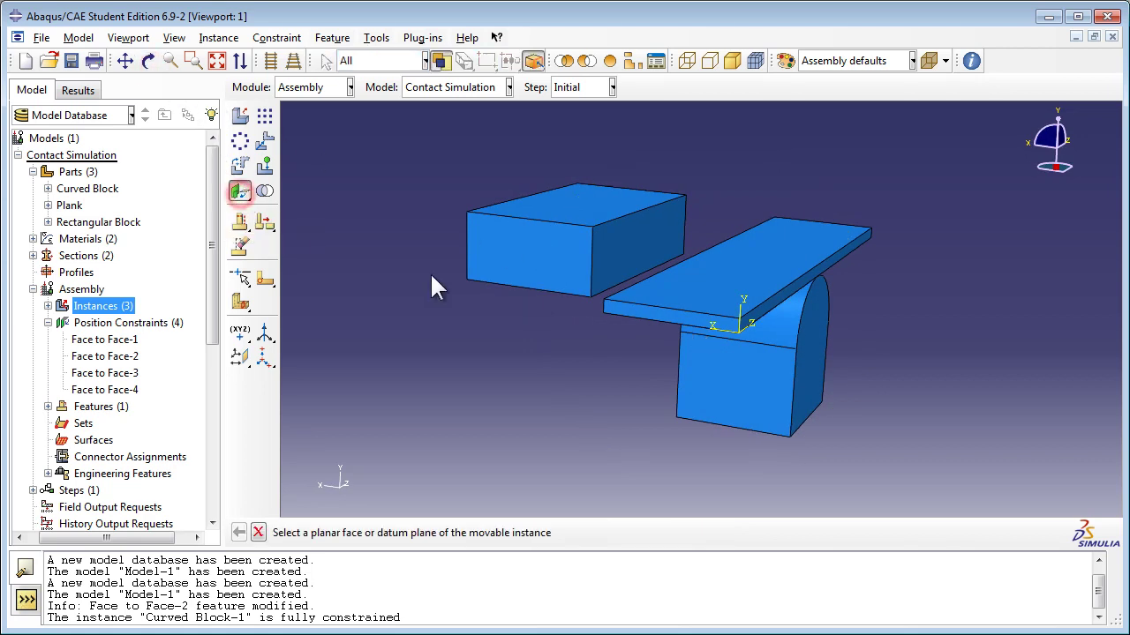
left_click(523, 274)
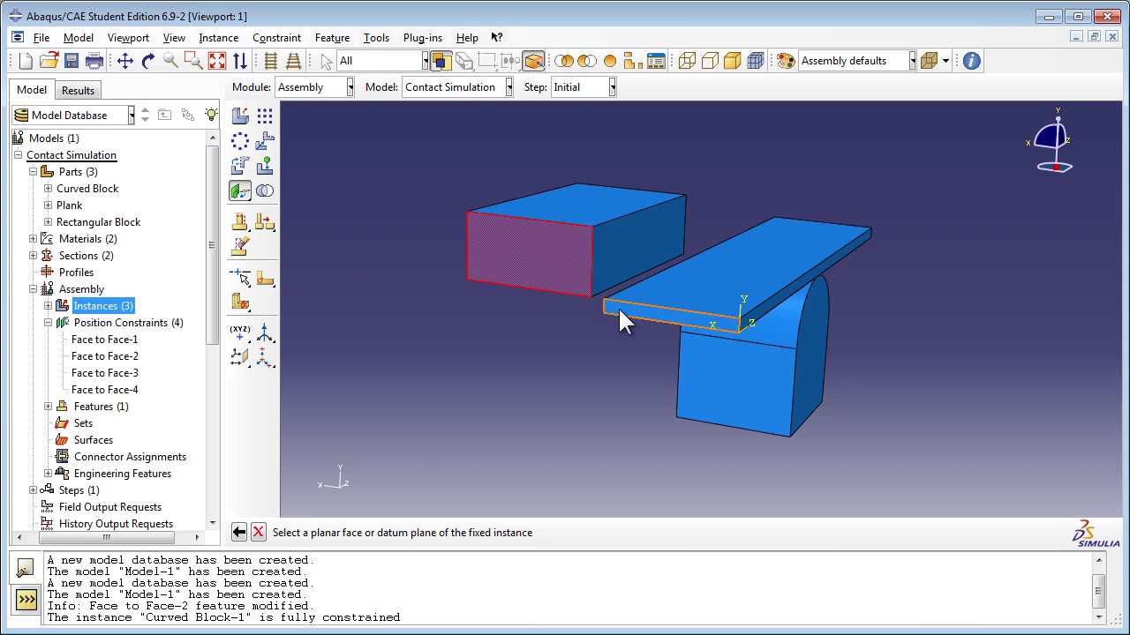
left_click(622, 321)
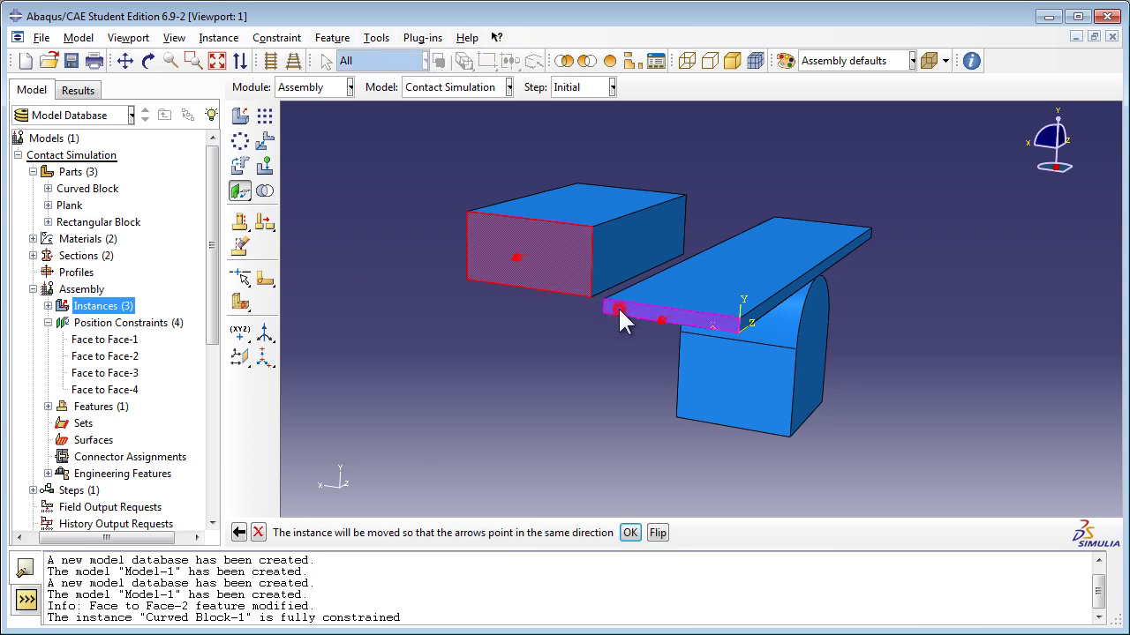
left_click(628, 532)
key("Return")
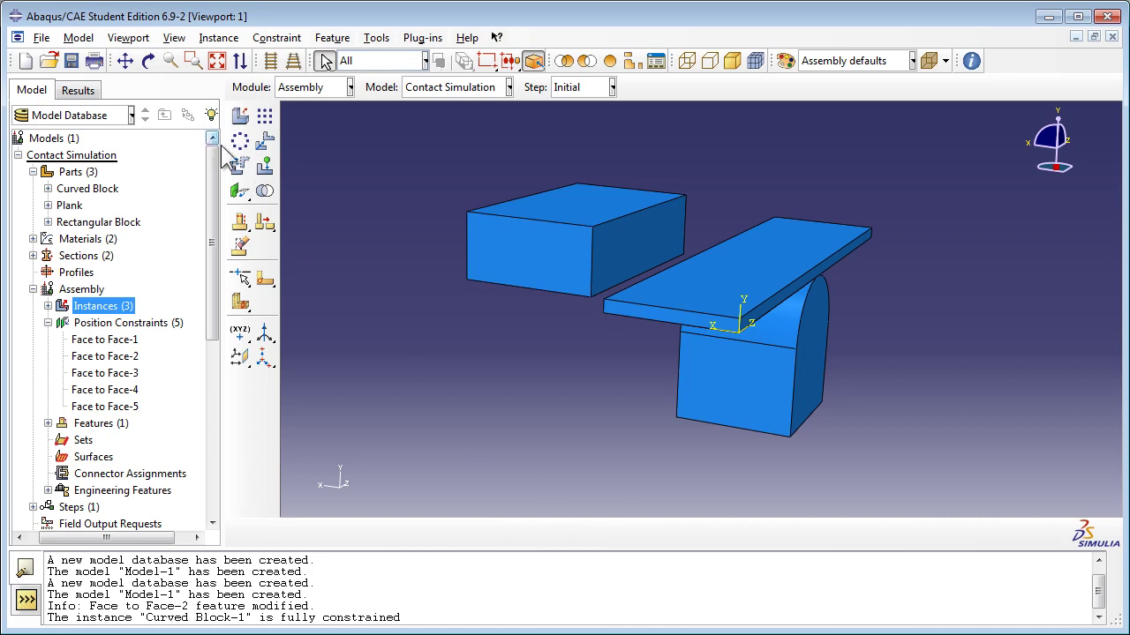
Create a Face to Face constraint from the rectangular block's long side face to the plank's long side face, with a distance of 0.0.
left_click(239, 191)
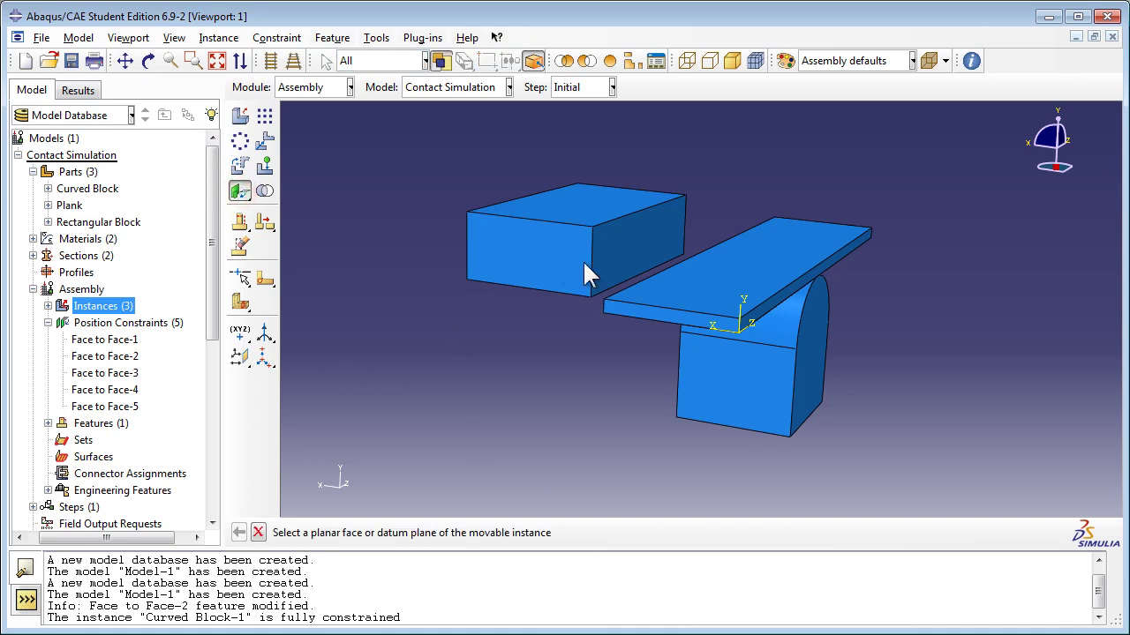
left_click(612, 254)
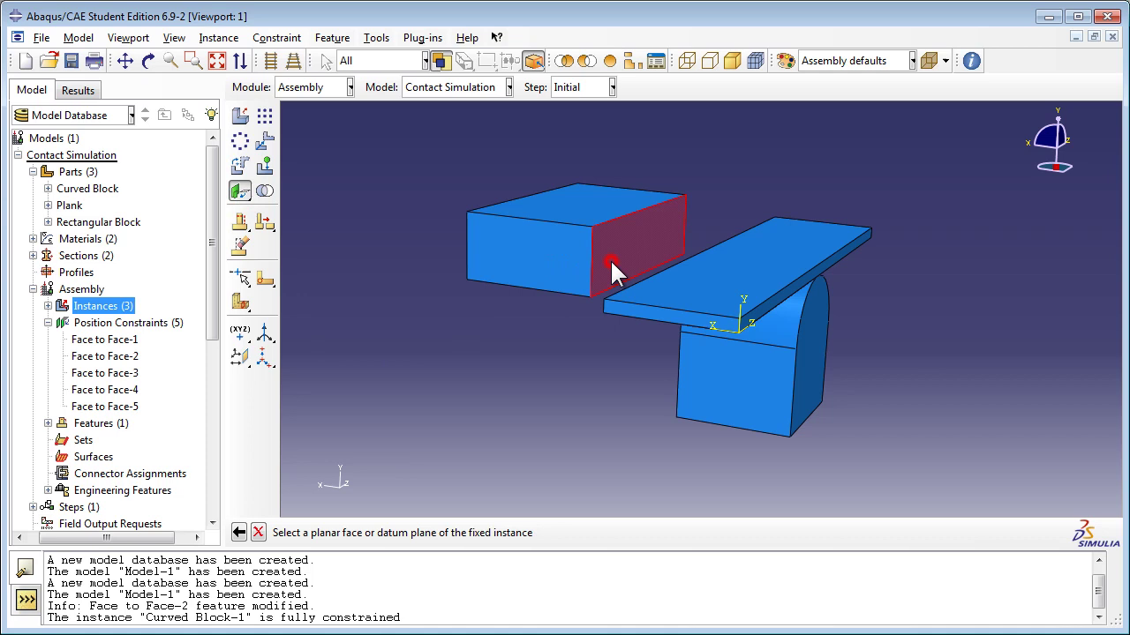
left_click(767, 304)
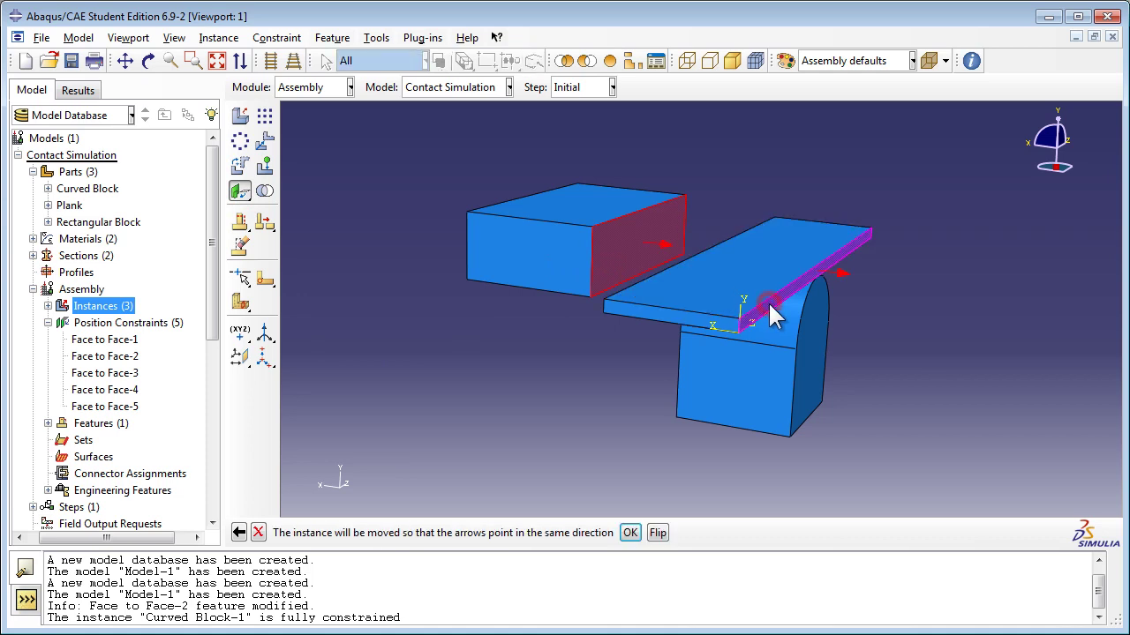
left_click(630, 532)
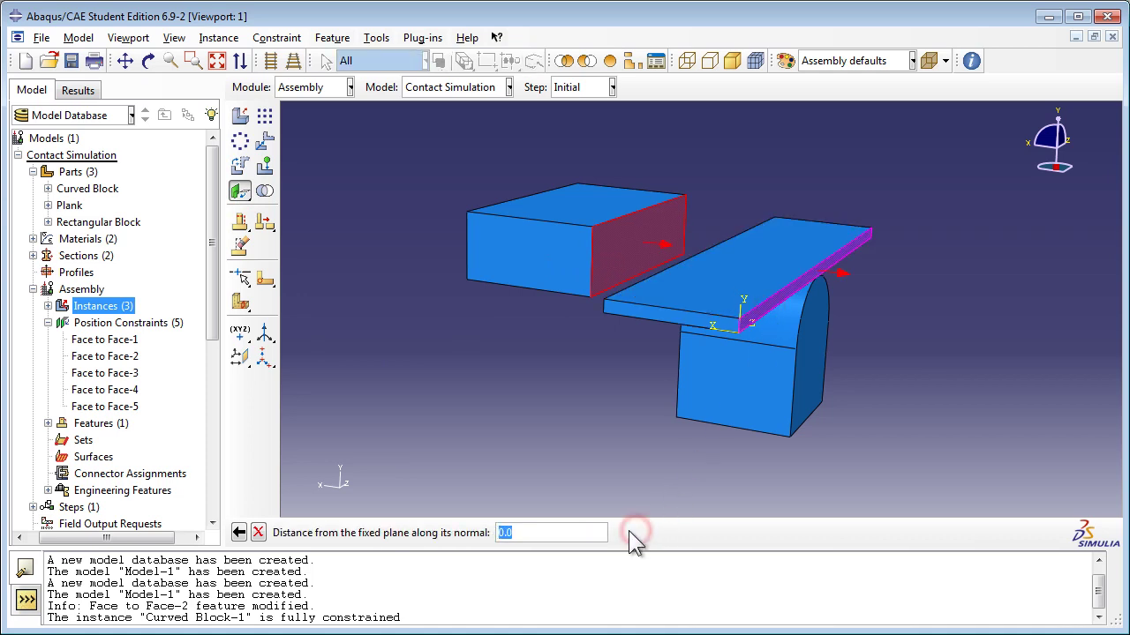
key("Return")
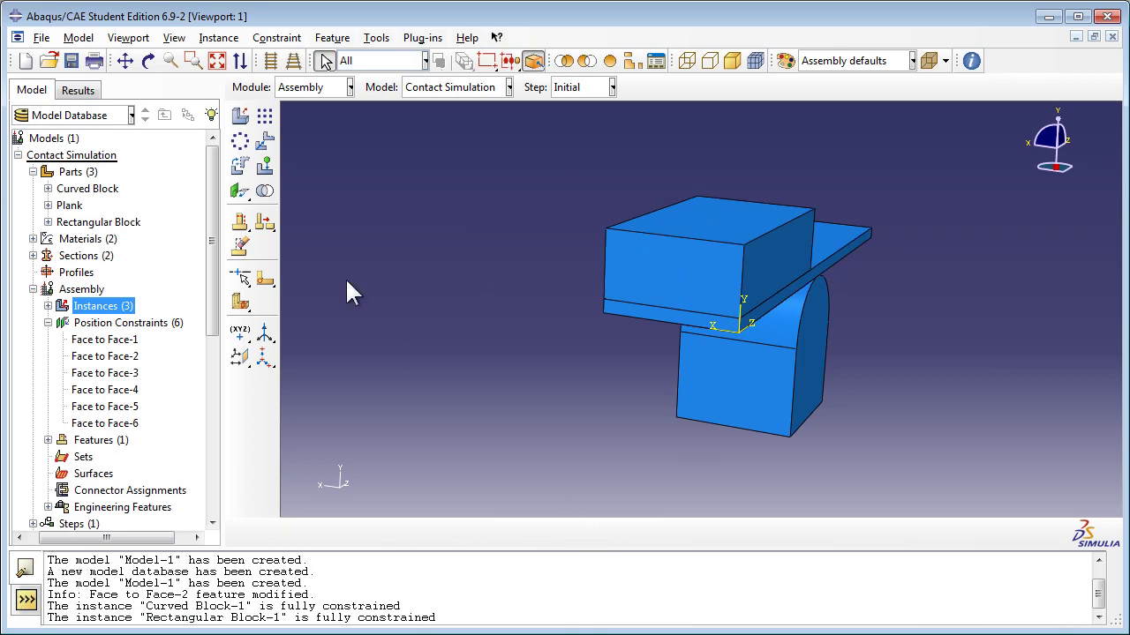
Create a Static, General analysis step named Make Contact after the Initial step.
left_click(148, 60)
left_click_drag(788, 408, 588, 376)
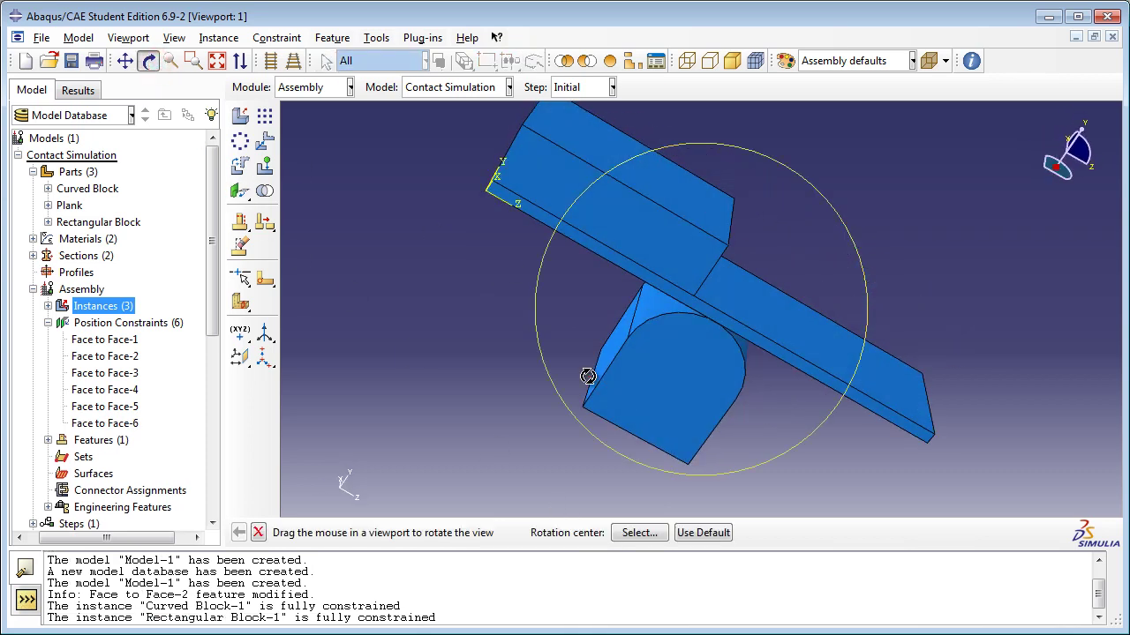
left_click(149, 63)
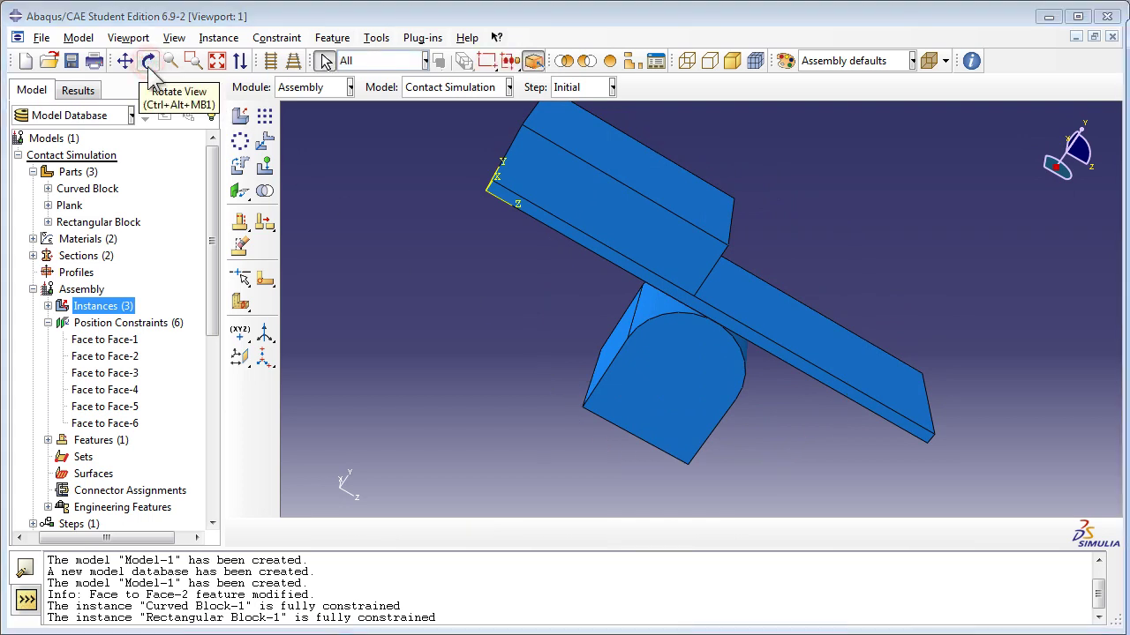
left_click(47, 323)
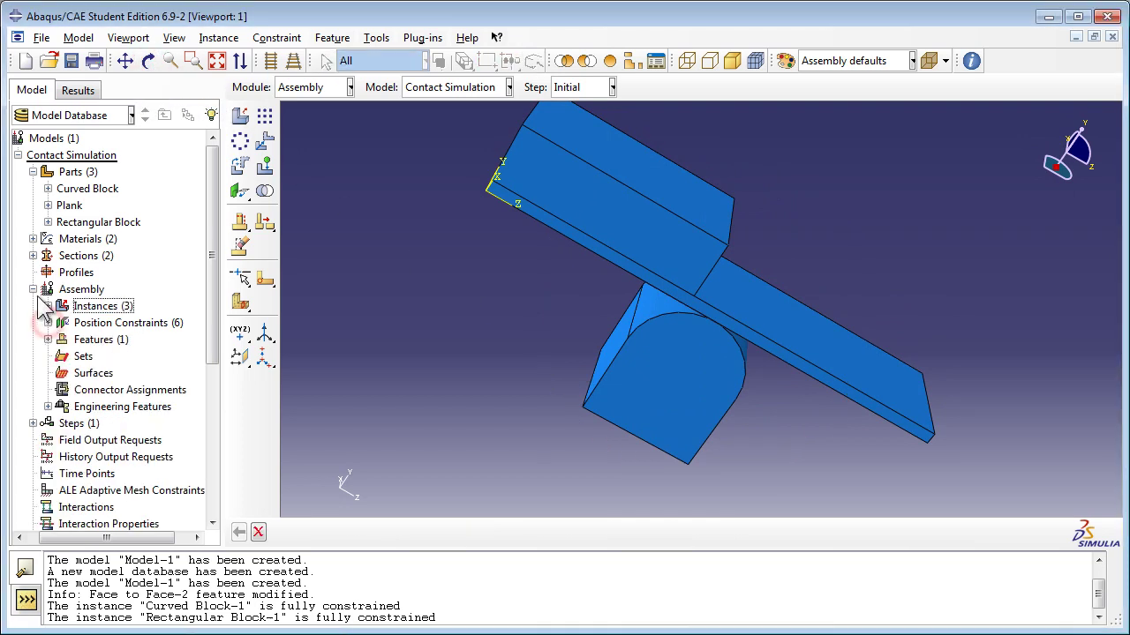
left_click(32, 289)
left_click(74, 307)
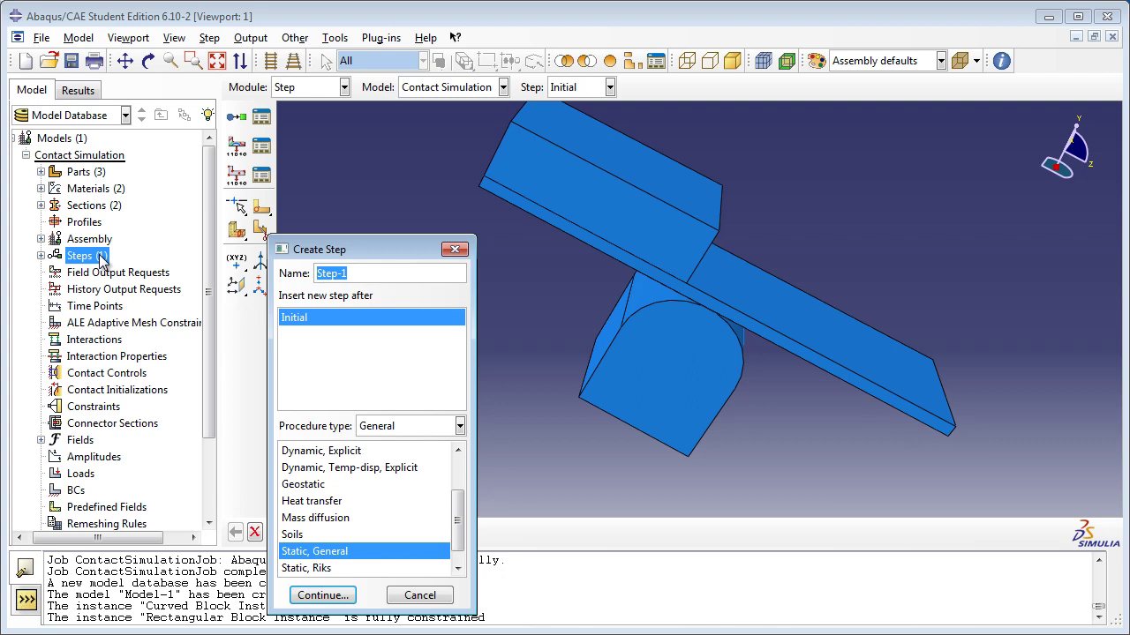
double_click(372, 271)
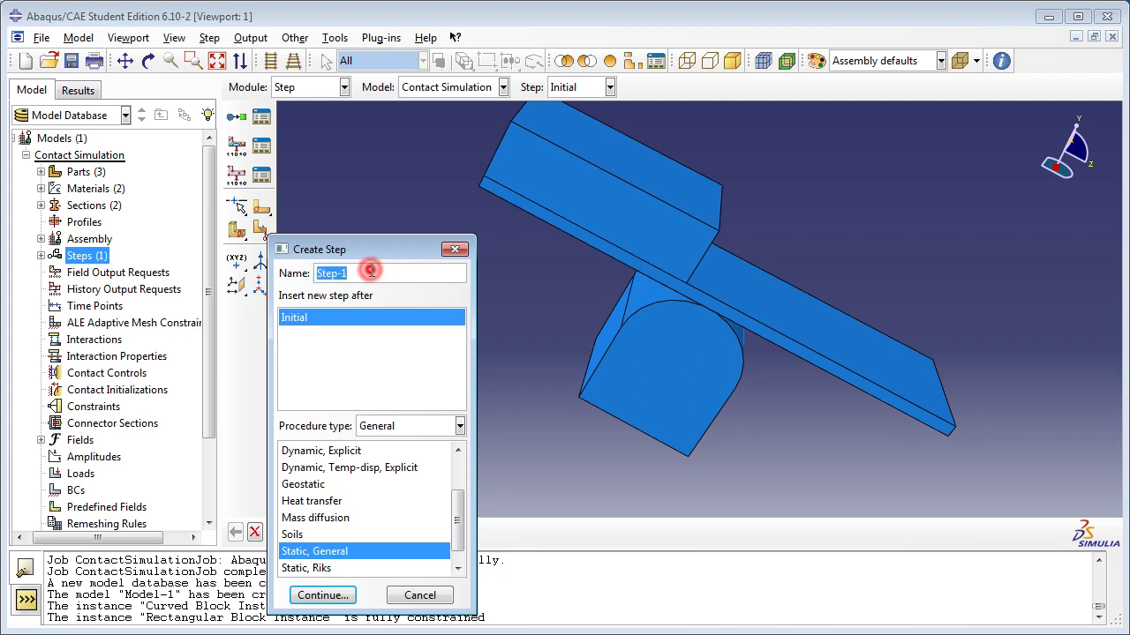
type("Make")
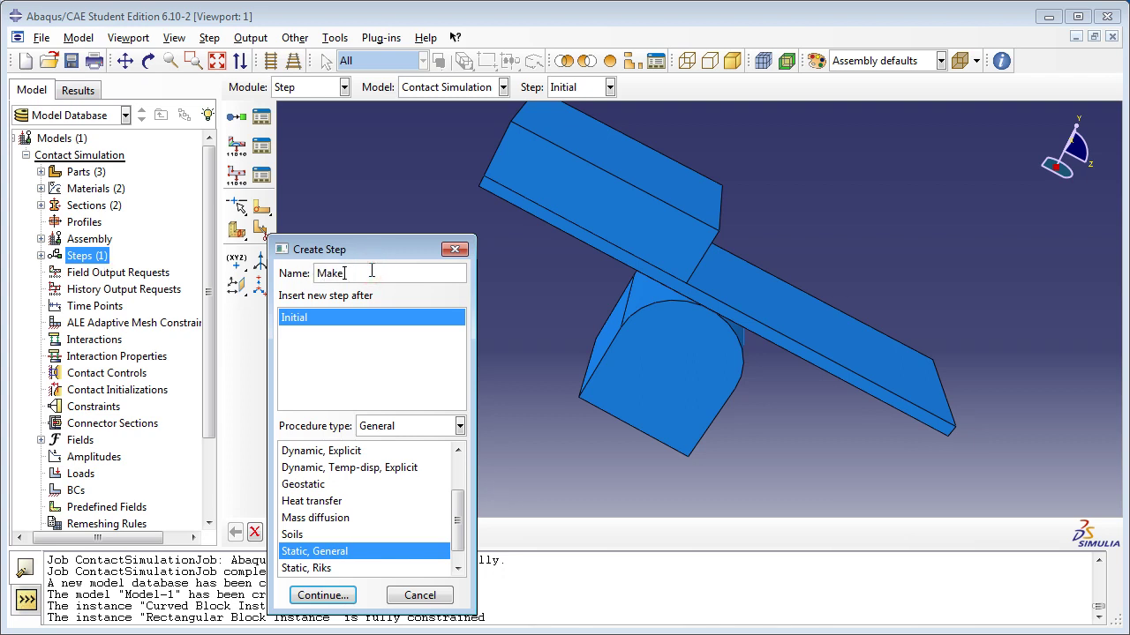
type(" Contact")
left_click(328, 596)
Describe the Make Contact step as "Push parts together to avoid chatter".
left_click(447, 156)
type("P")
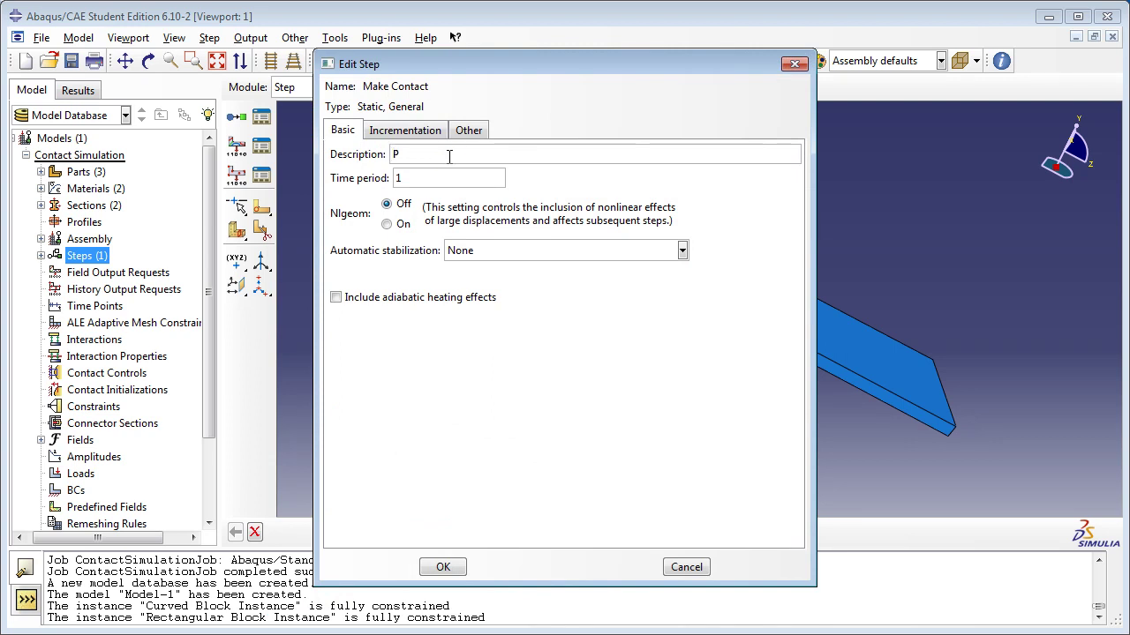
type("ush parts together to avoid")
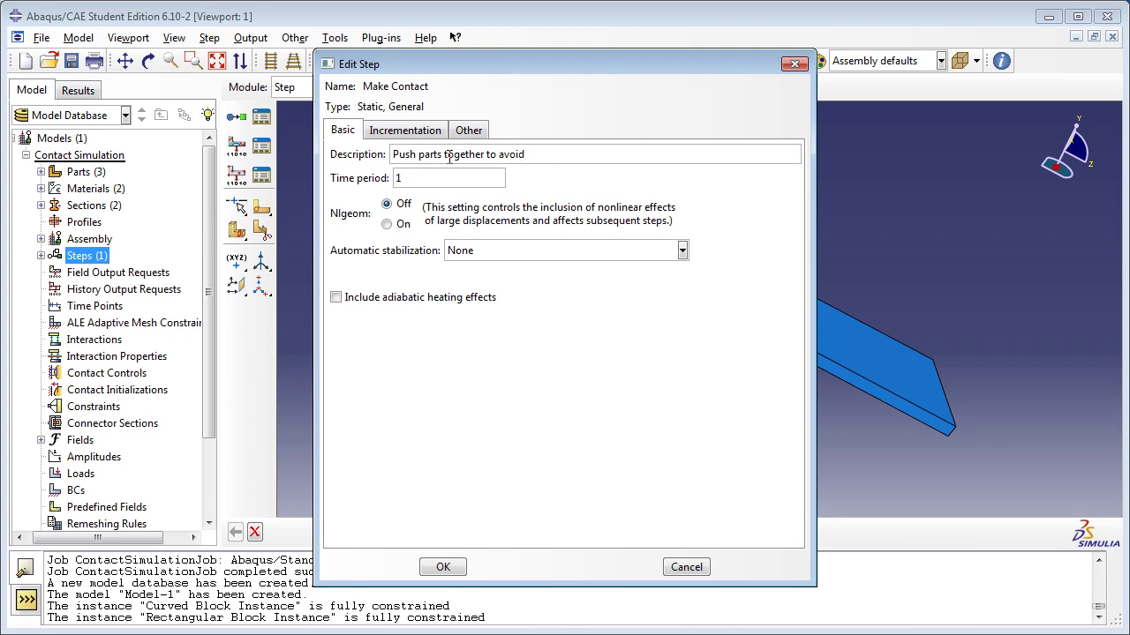
type(" chatter")
left_click(401, 180)
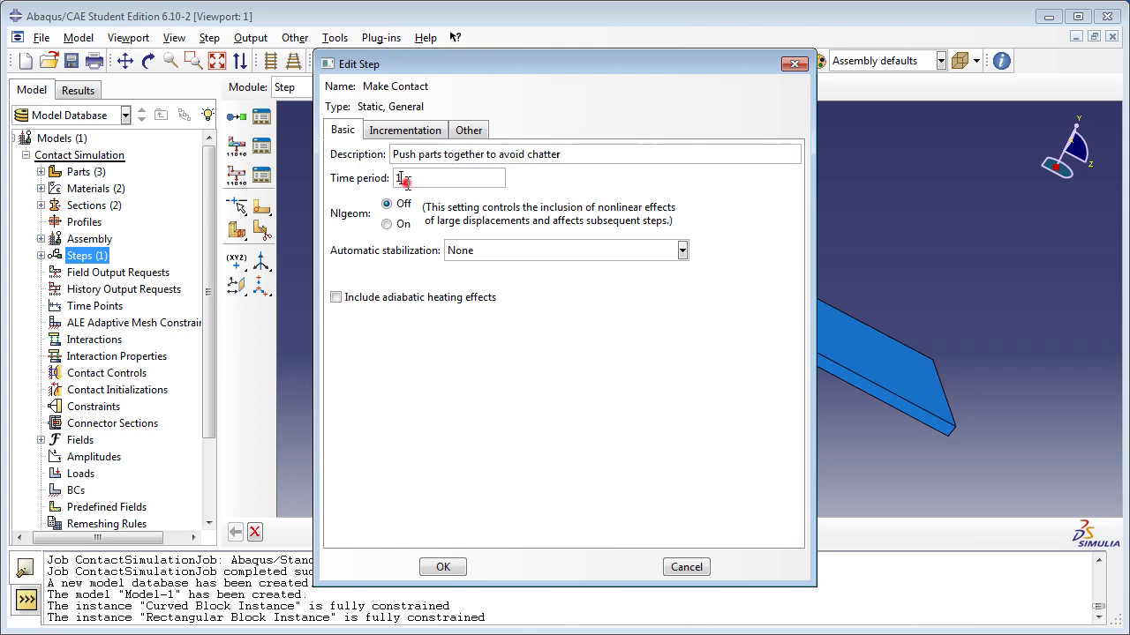
Set the initial increment size of the Make Contact step to 0.1.
left_click(406, 130)
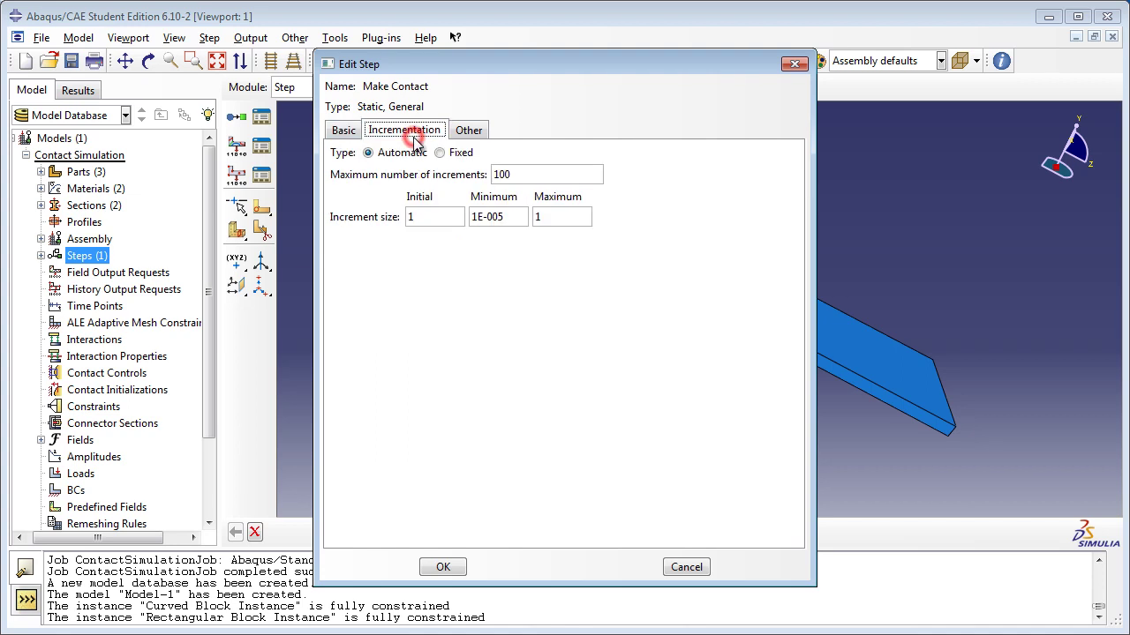
left_click(407, 218)
type("0")
type(".")
left_click(448, 221)
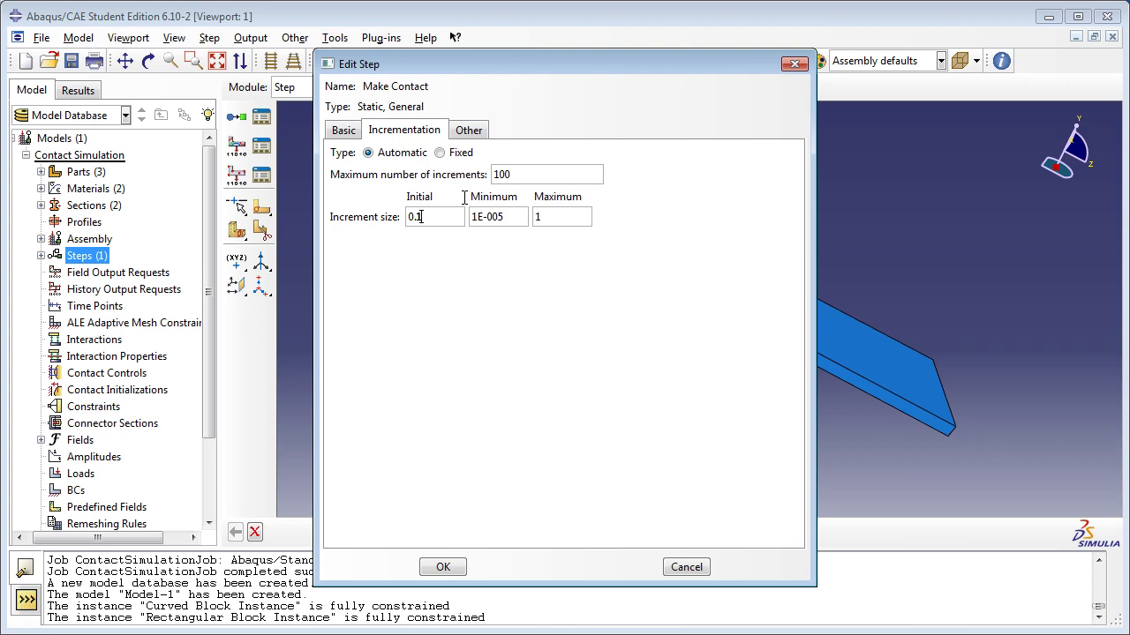
Turn Nlgeom on for the Make Contact step and accept the step definition.
left_click(343, 130)
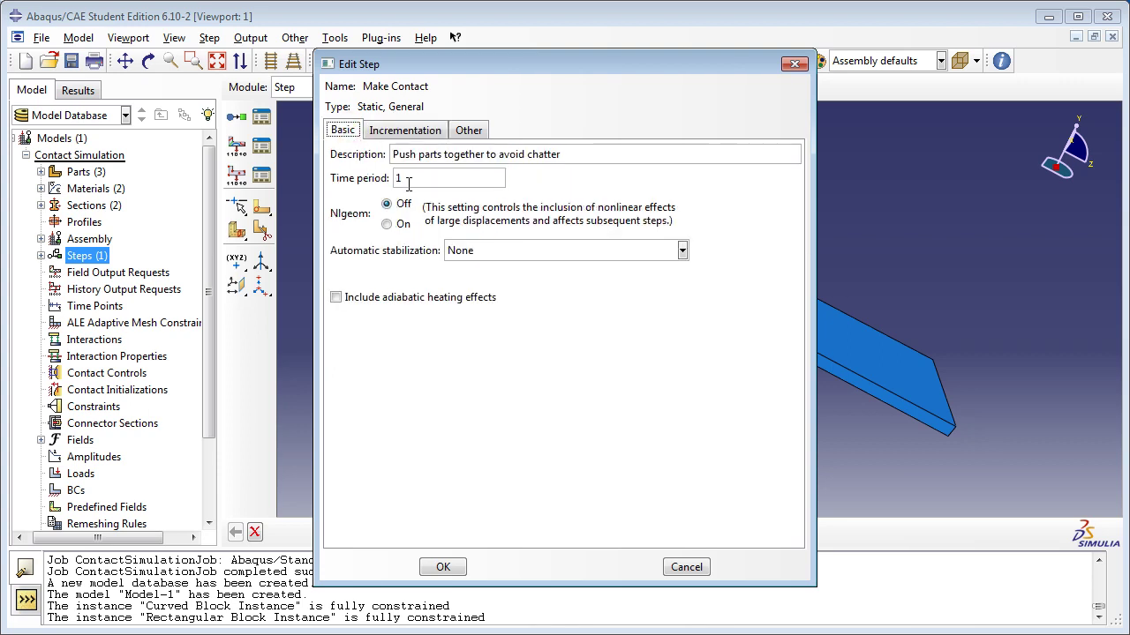
left_click(388, 226)
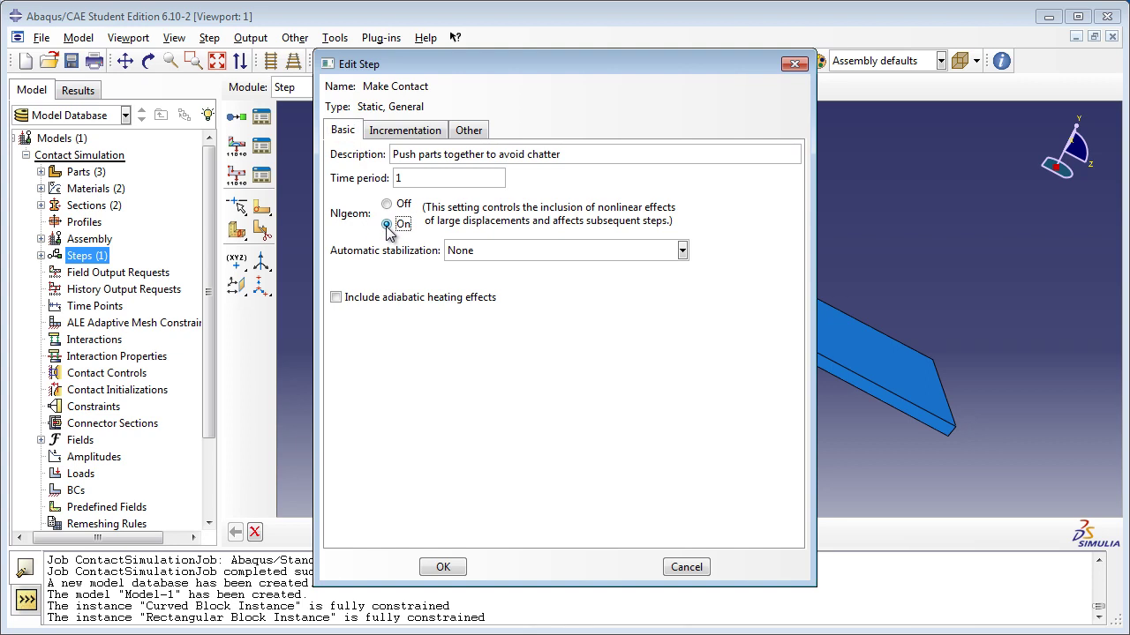
left_click(443, 567)
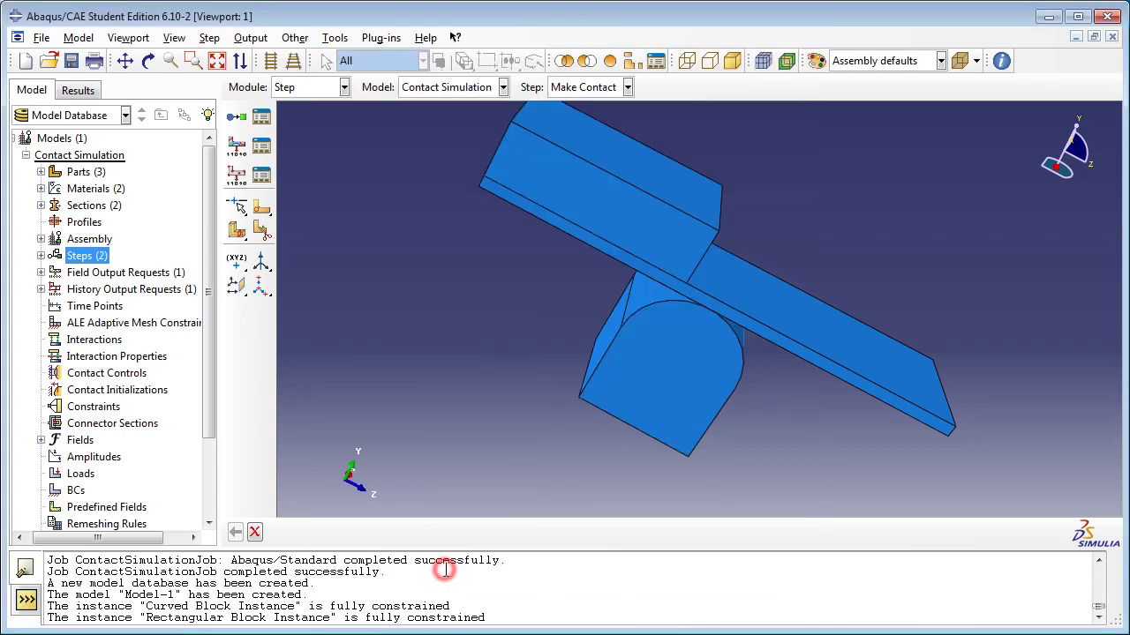
Create a Static, General step named Apply Force after Make Contact, described as "Apply force on one end of the plank".
double_click(88, 259)
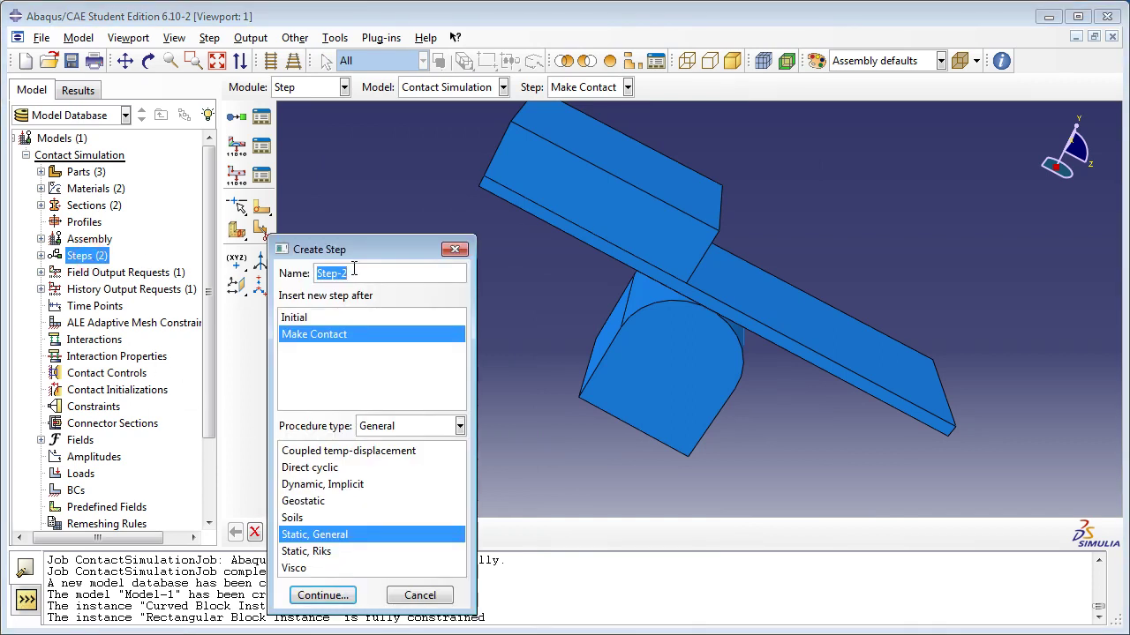
type("Apply Force")
left_click(322, 594)
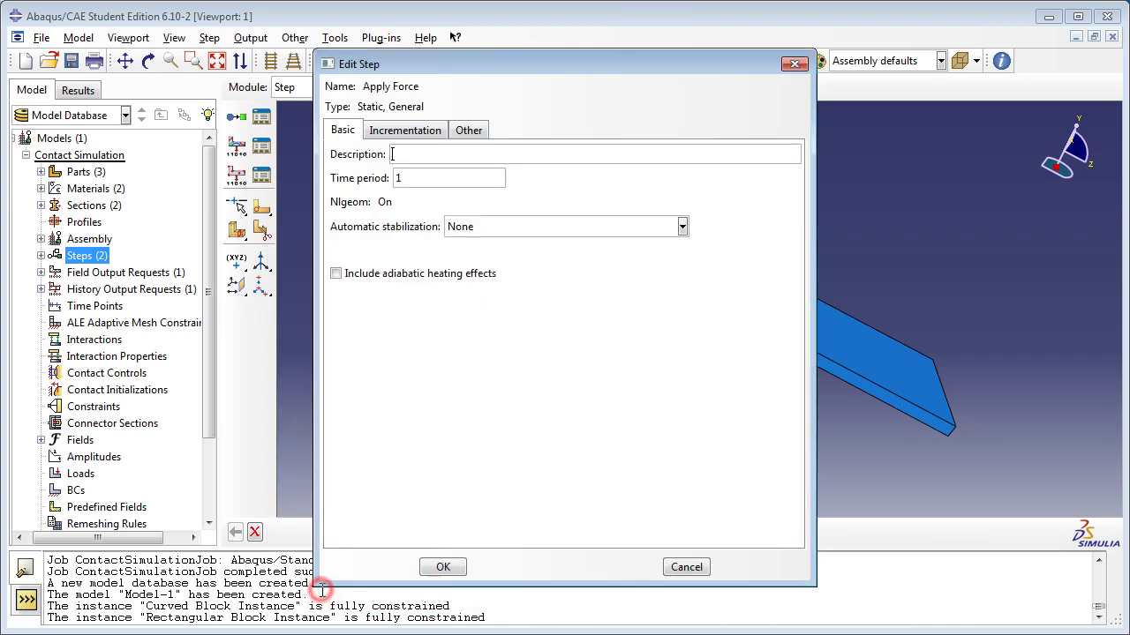
left_click(411, 180)
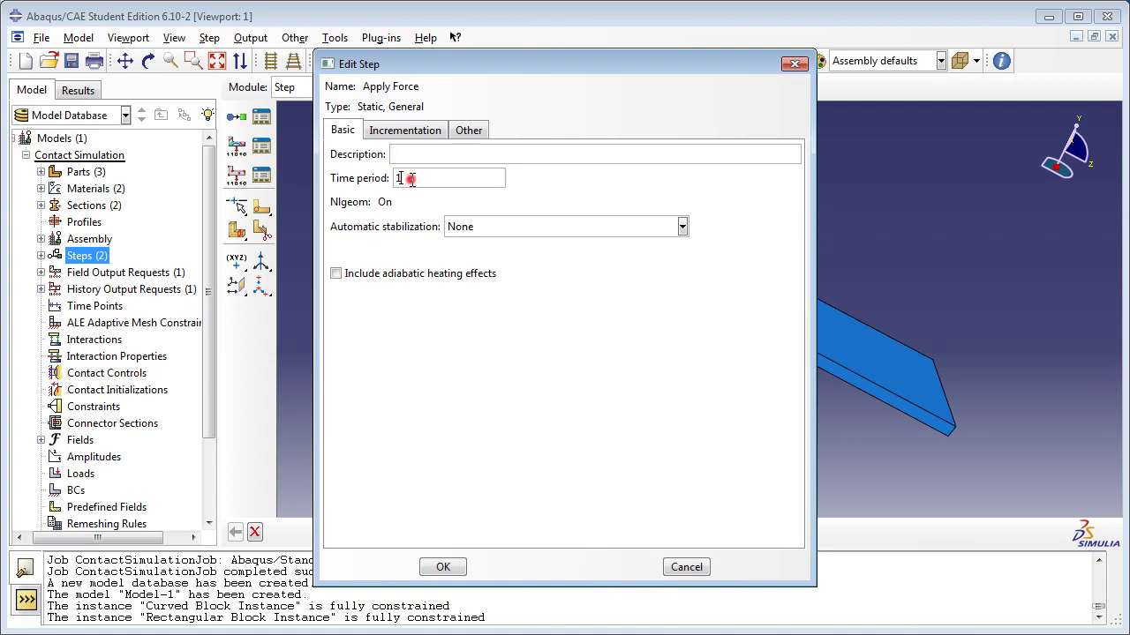
left_click(410, 152)
type("Apply force on one end of the plank")
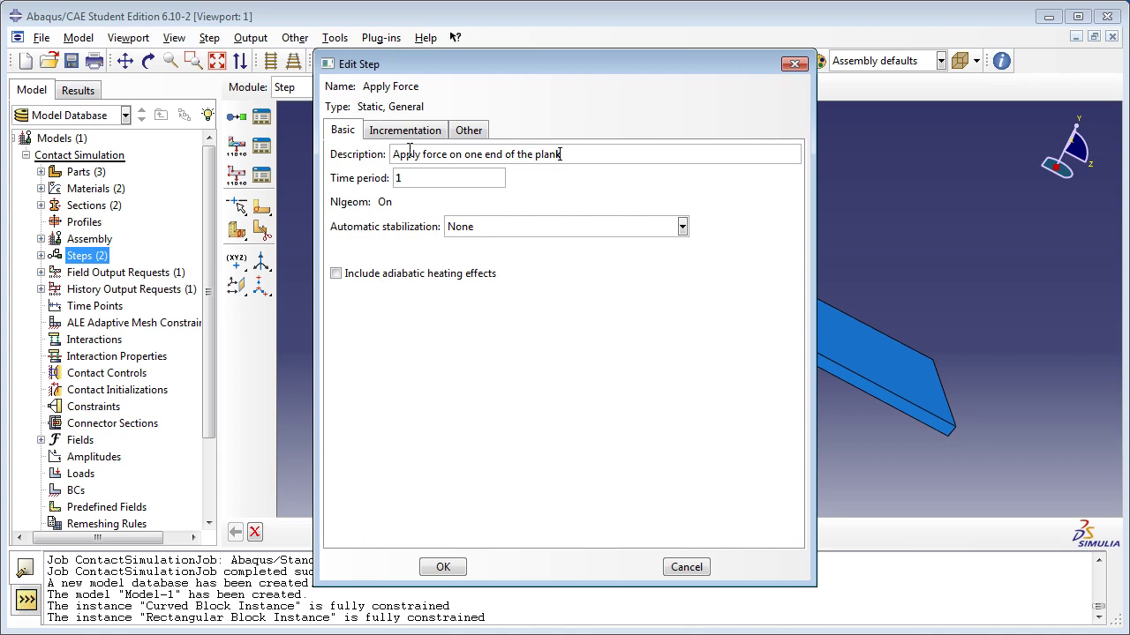
Set the initial increment size of the Apply Force step to 0.1 and accept the step definition.
left_click(406, 130)
double_click(412, 217)
type("0.1")
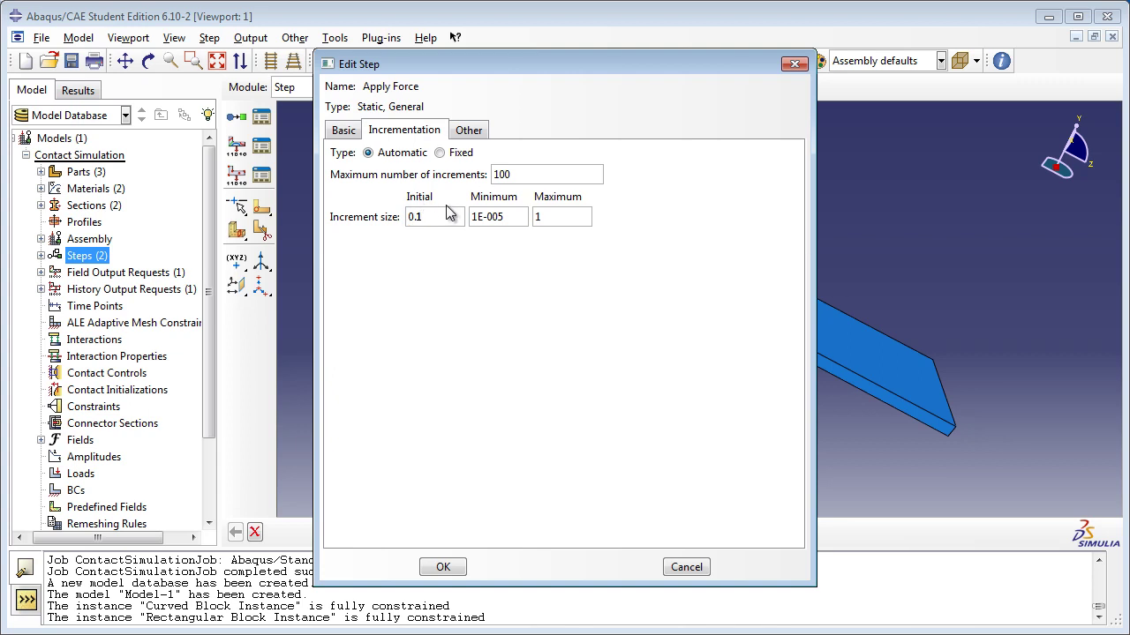
left_click(355, 133)
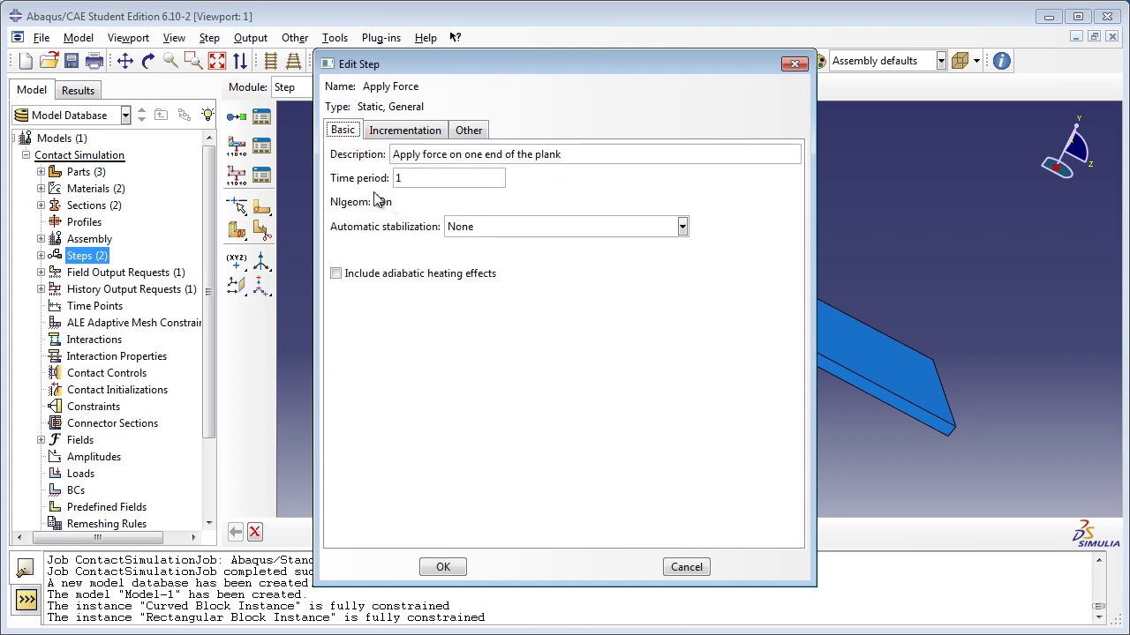
left_click(442, 567)
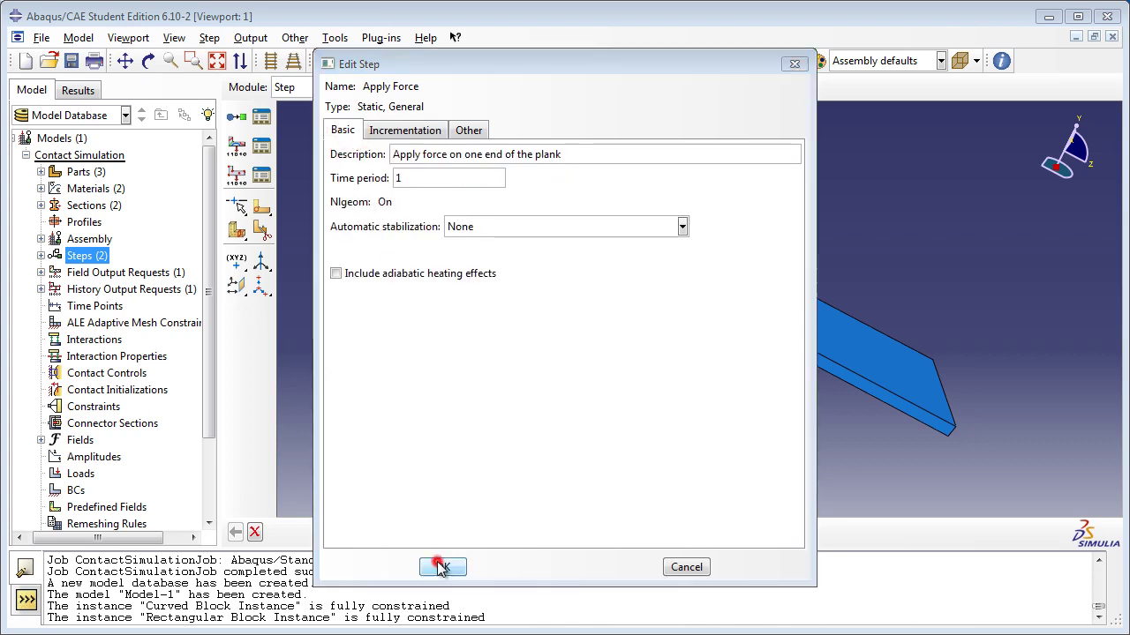
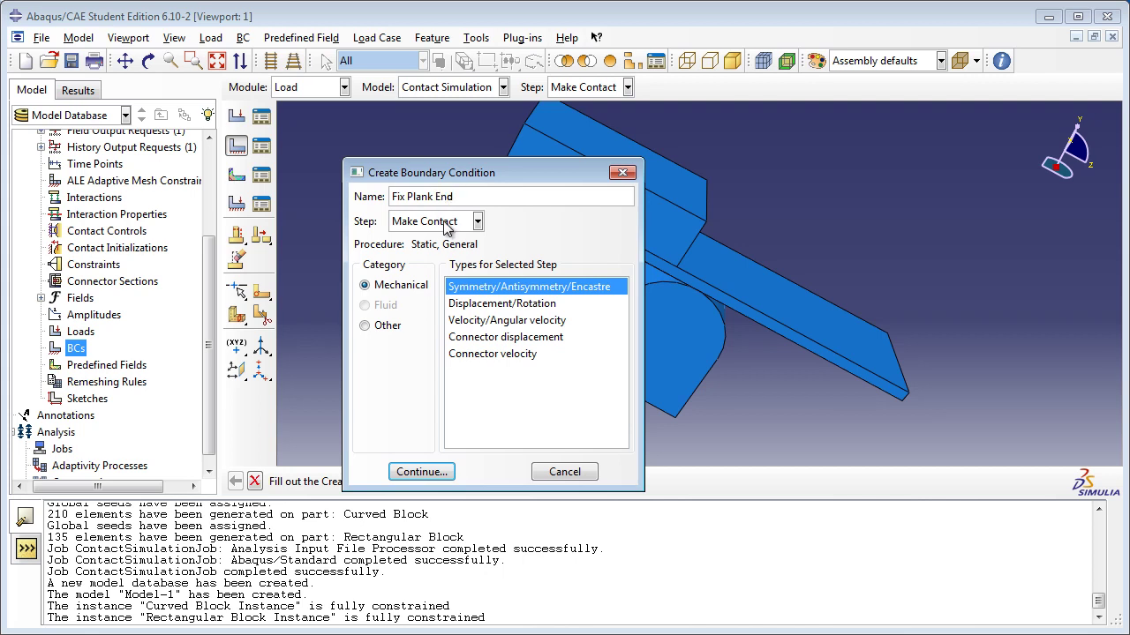
Create the Fix Plank End boundary condition in the Make Contact step, applying ENCASTRE to the plank's end face beneath the rectangular block.
left_click(446, 223)
left_click(444, 260)
left_click(432, 472)
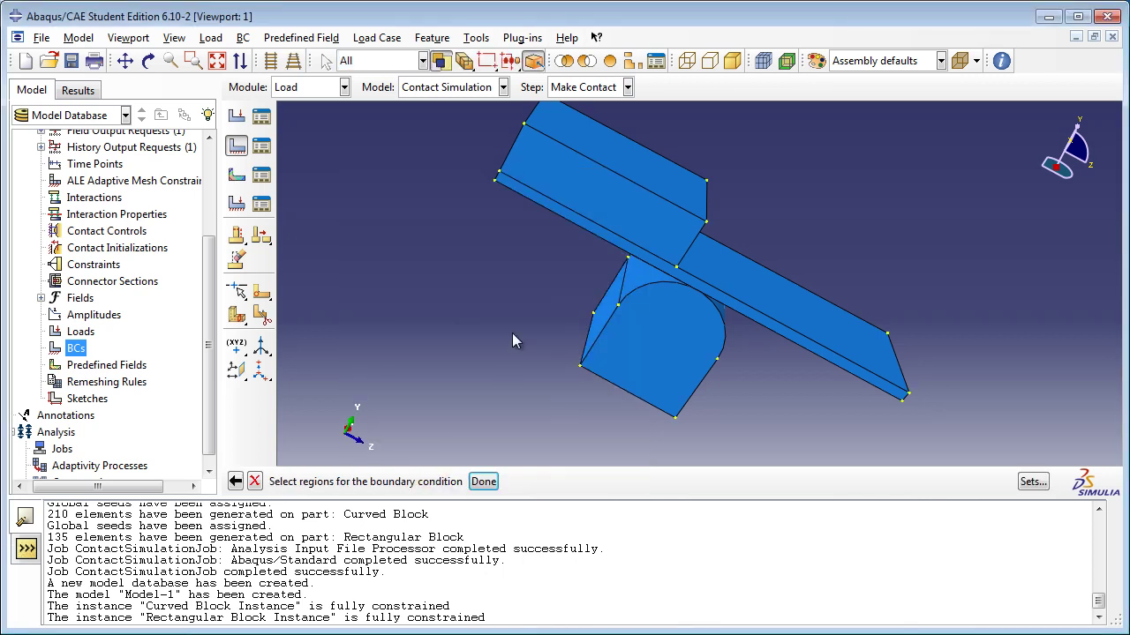
left_click(148, 60)
left_click_drag(592, 290, 581, 272)
left_click(148, 60)
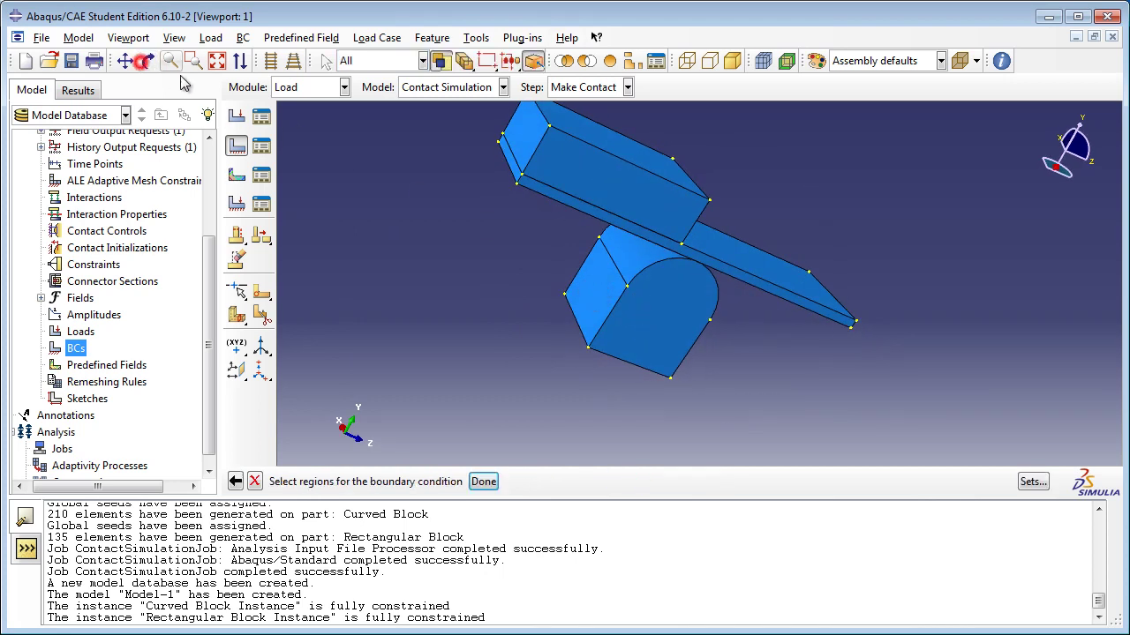
left_click(510, 165)
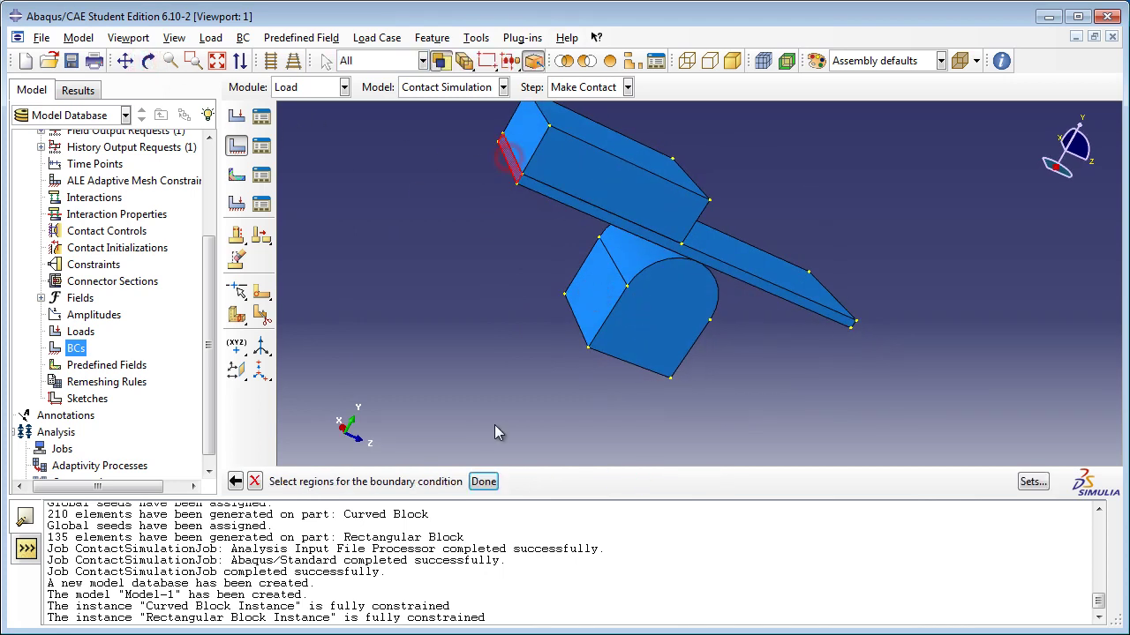
left_click(483, 482)
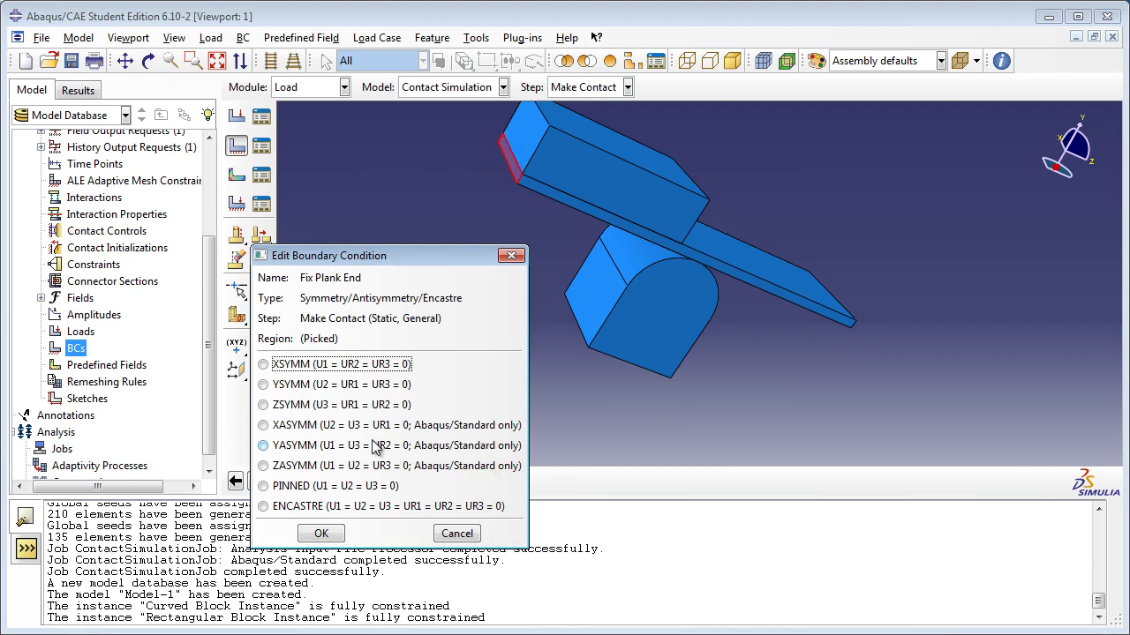
left_click(264, 507)
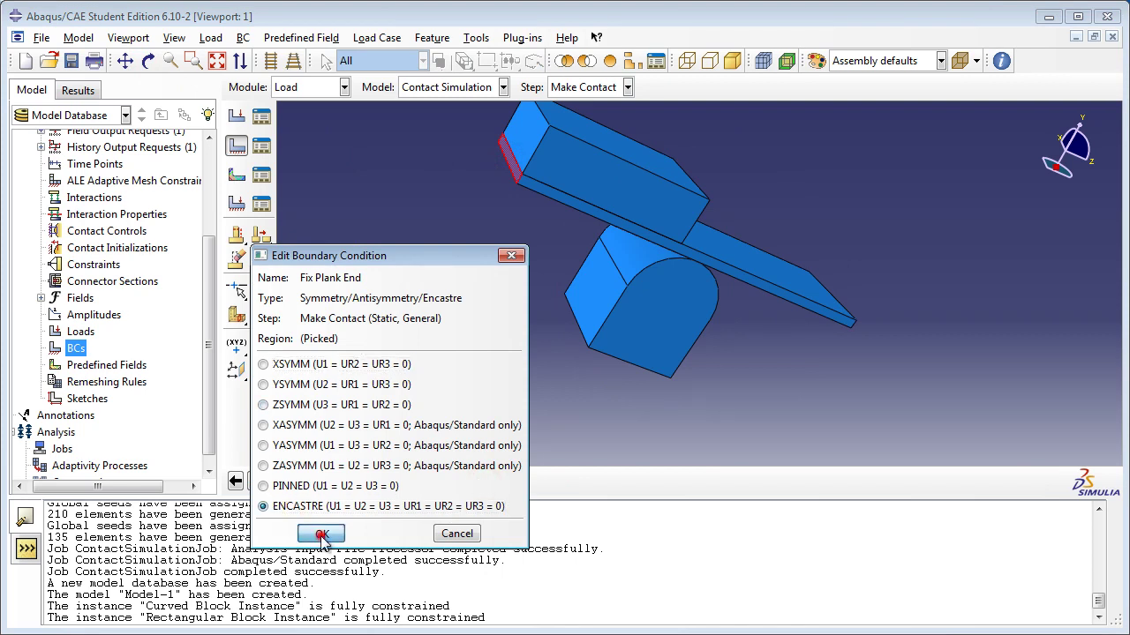
left_click(321, 533)
Create a Symmetry/Antisymmetry/Encastre boundary condition named Fix Curved Block in the Make Contact step, applying ENCASTRE to the curved block's flat bottom face.
scroll(646, 332, "down", 2)
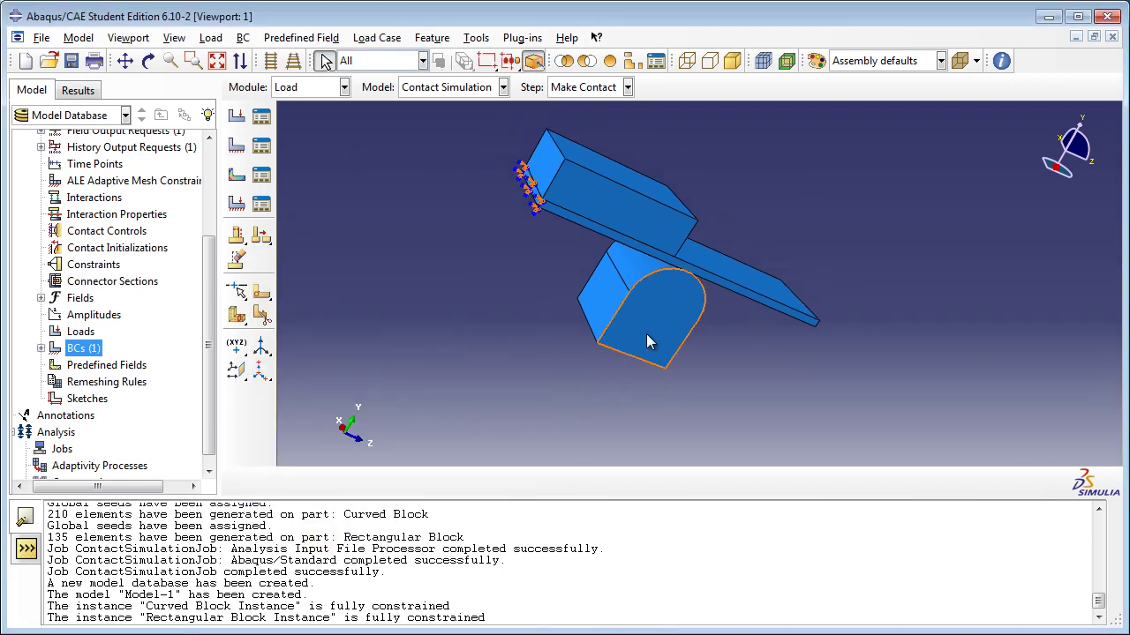
left_click(42, 348)
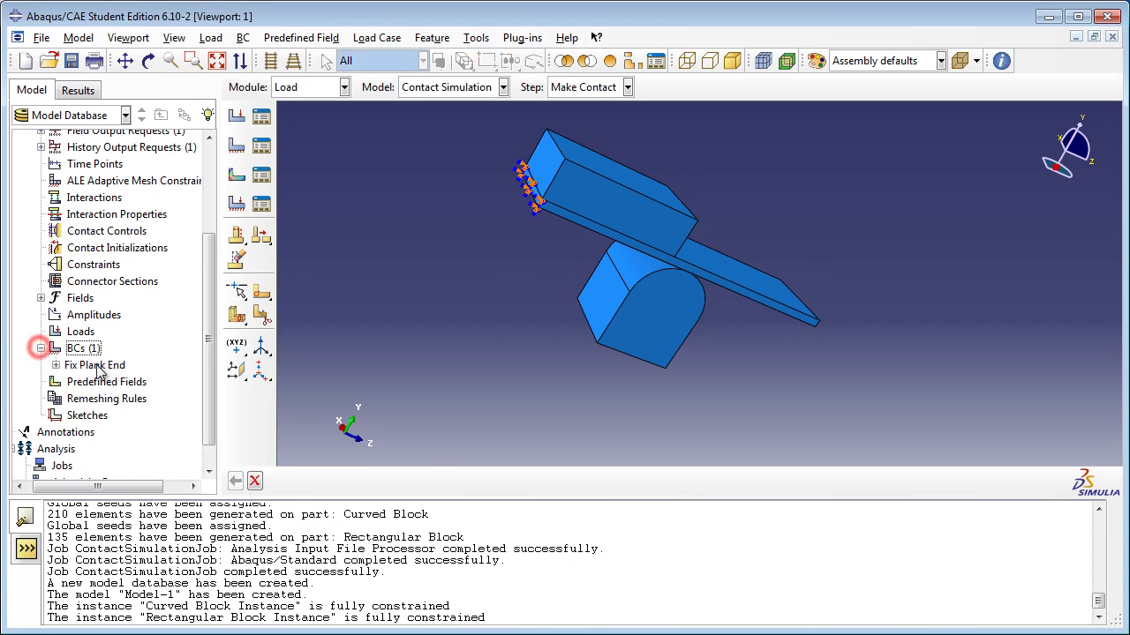
double_click(81, 349)
left_click_drag(431, 197, 375, 202)
type("Fix Curved Block")
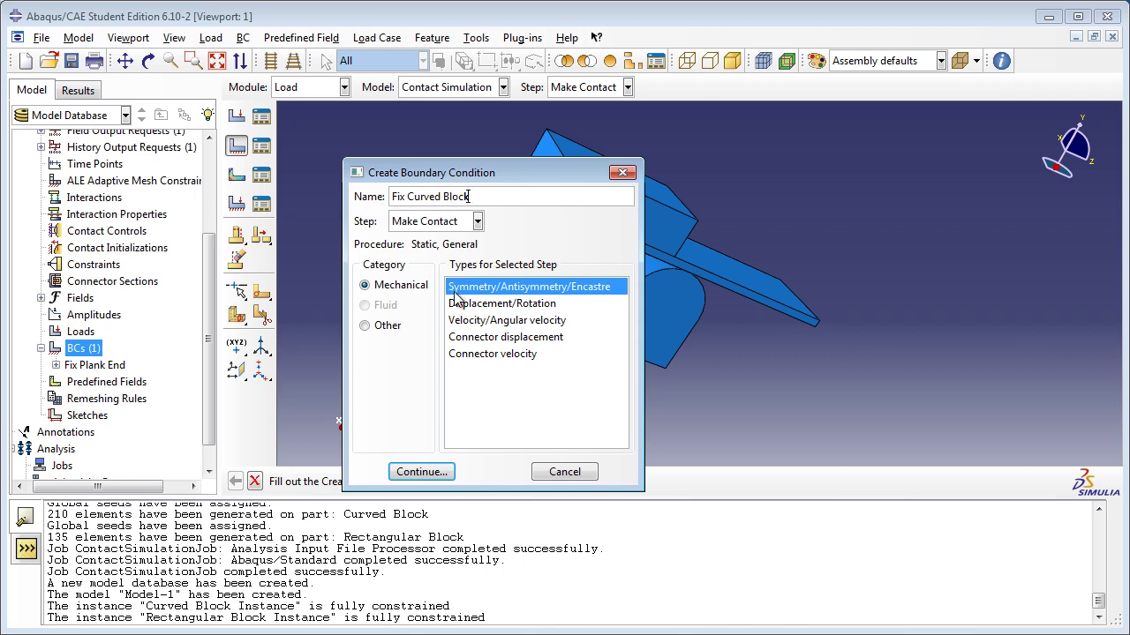
left_click(422, 472)
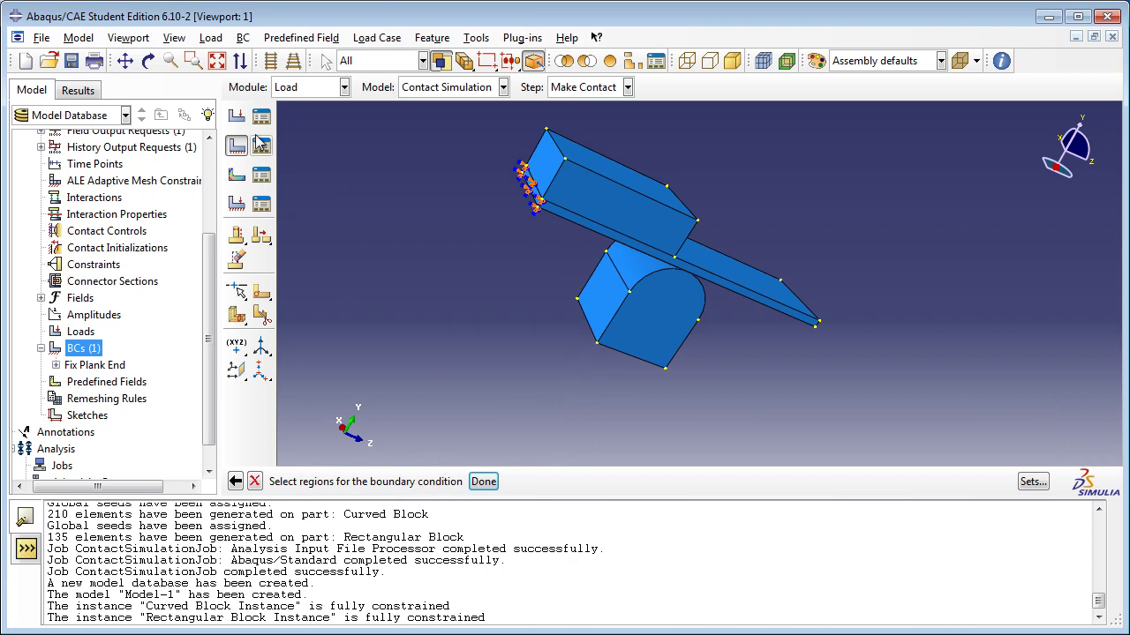
left_click(148, 60)
left_click_drag(688, 332, 609, 199)
left_click(148, 60)
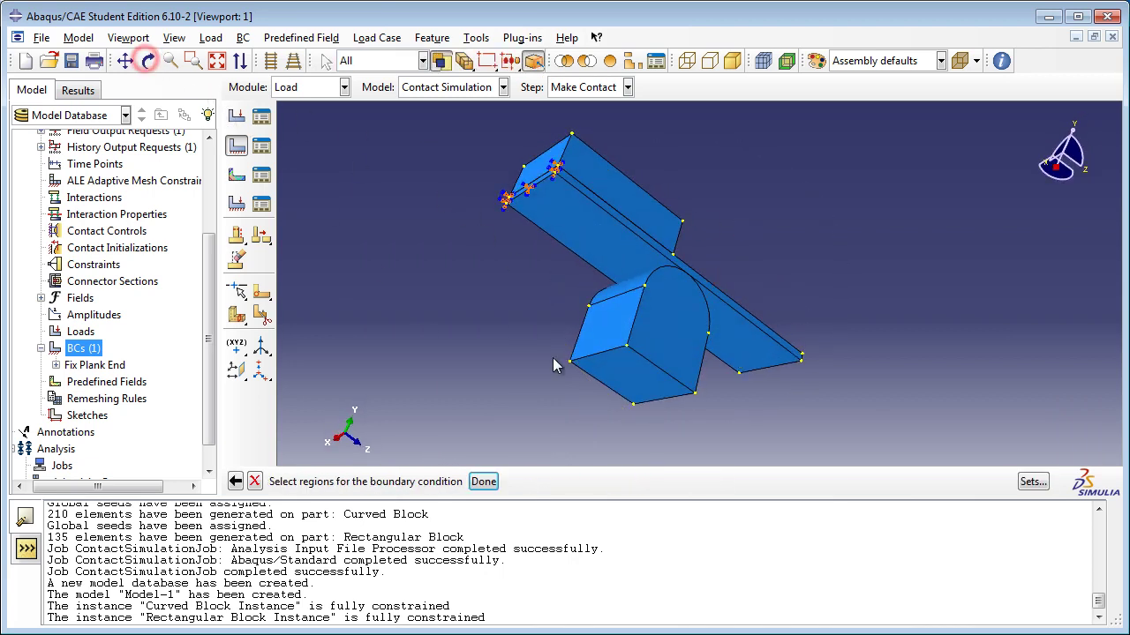
left_click(621, 379)
left_click(484, 481)
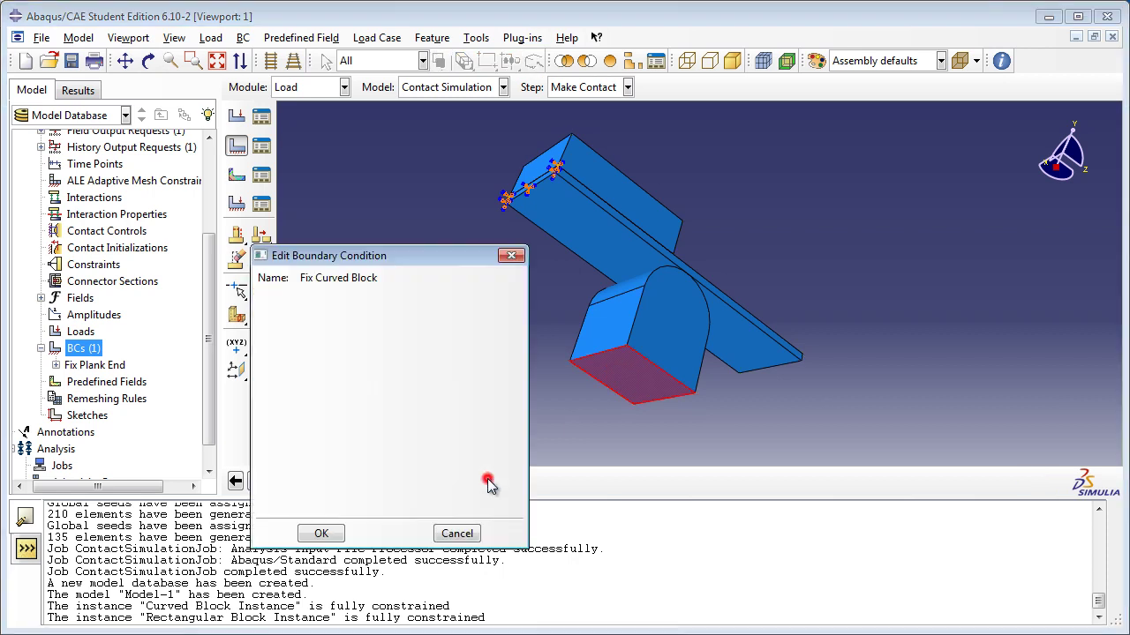
left_click(331, 510)
left_click(322, 533)
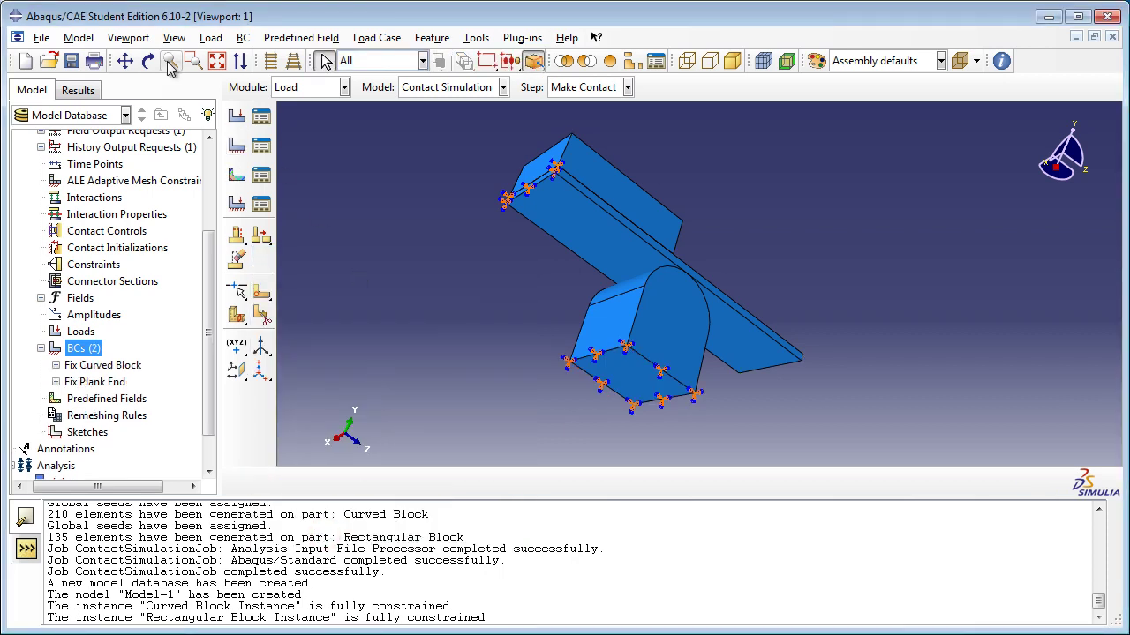
Create a boundary condition named Fix Rectangular Block in the Make Contact step, applying ENCASTRE to the block's end face above the fixed plank end.
double_click(77, 347)
type("Fix Rectangular Block")
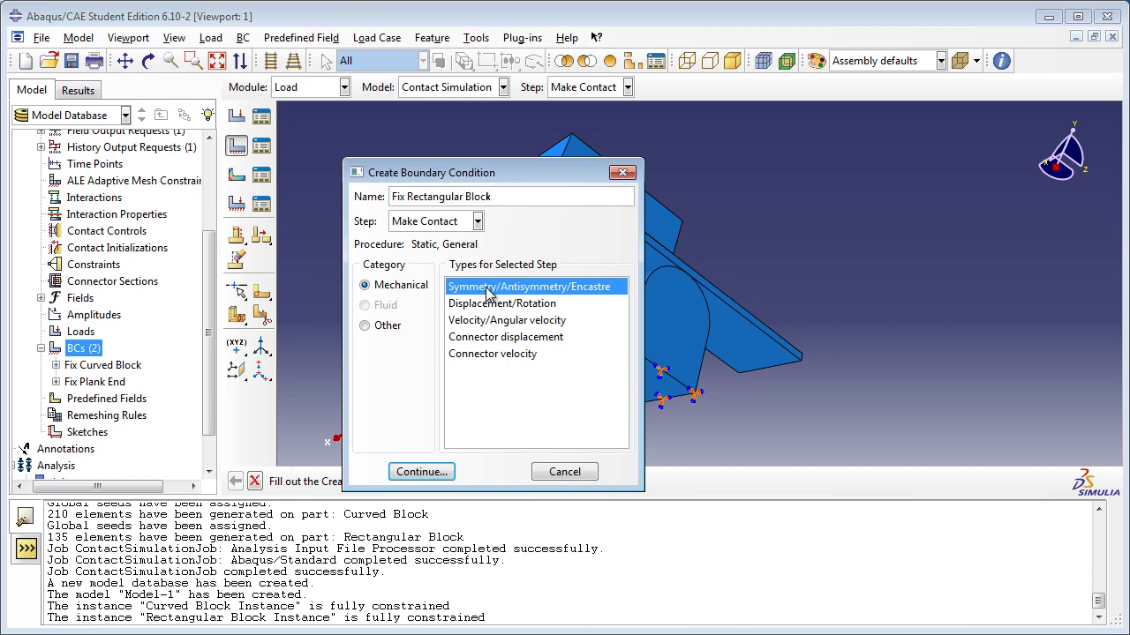
left_click(437, 472)
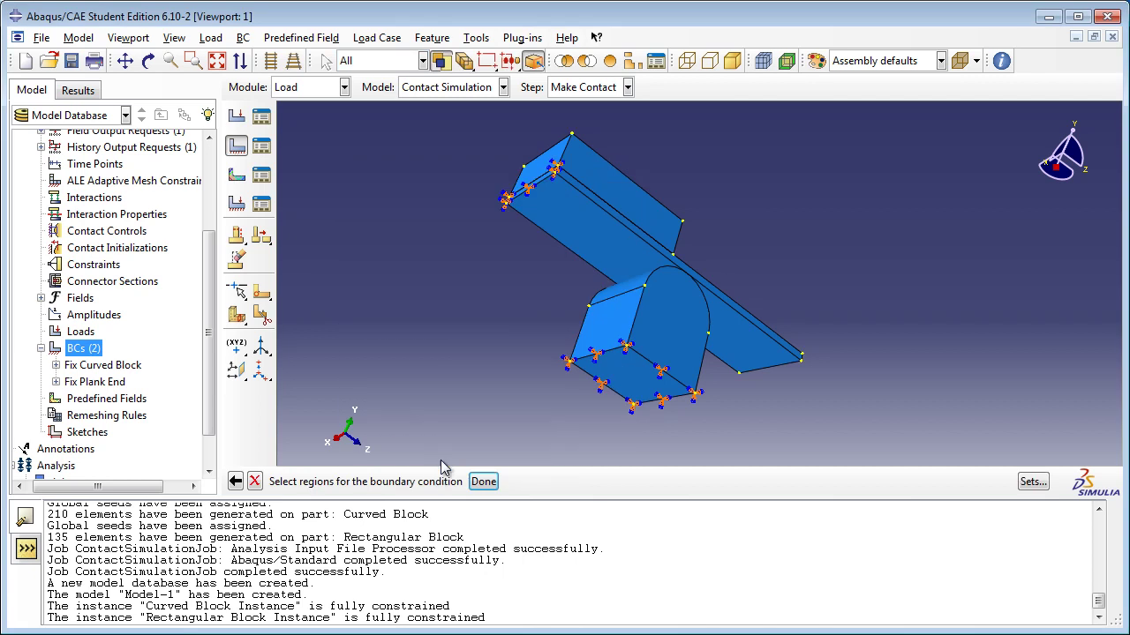
left_click(148, 60)
left_click_drag(644, 244, 628, 287)
left_click(148, 60)
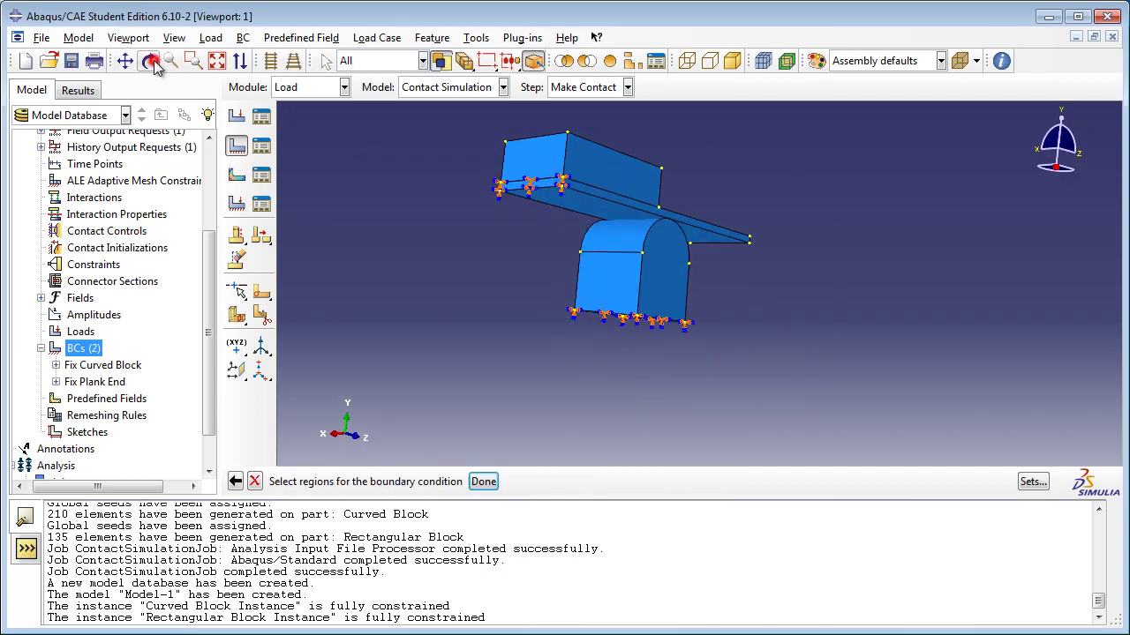
left_click(516, 172)
left_click(483, 481)
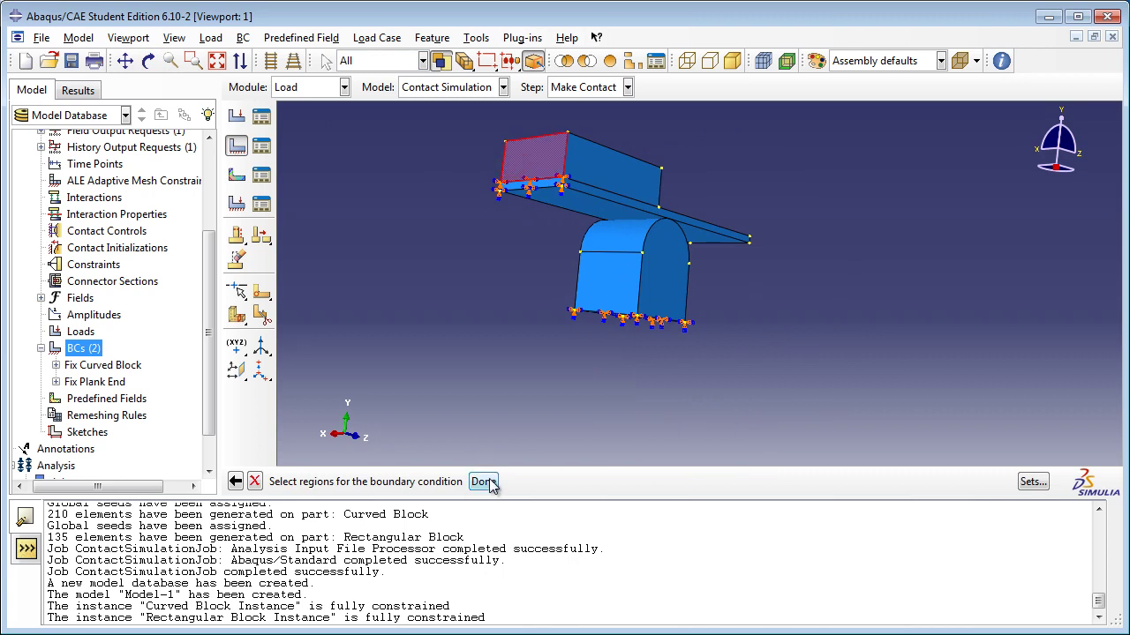
left_click(314, 506)
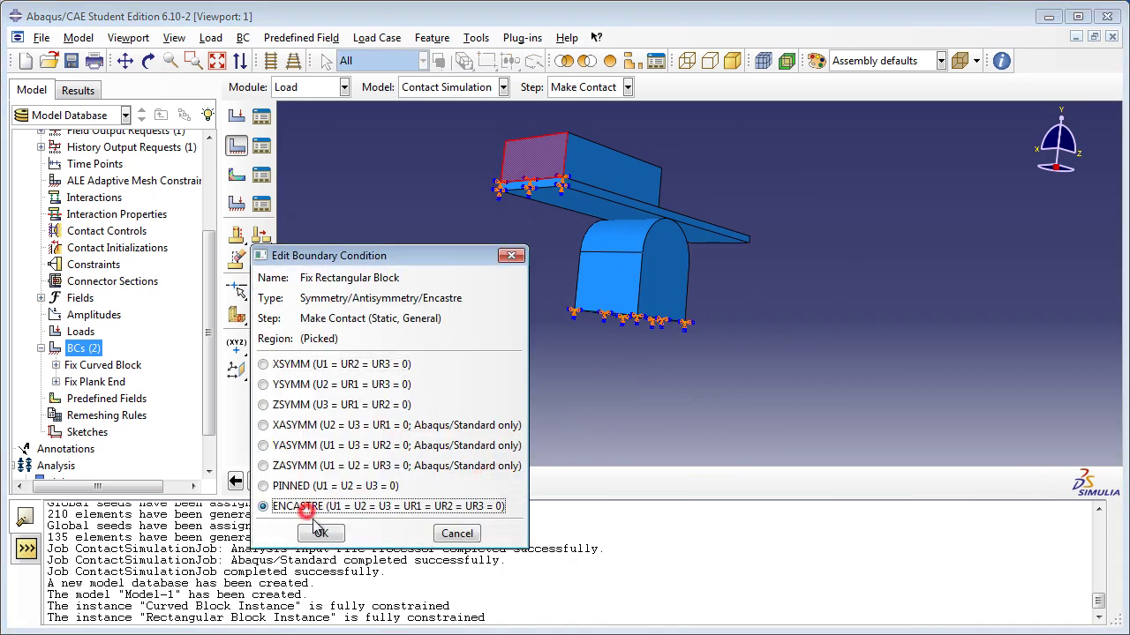
left_click(322, 533)
Create a Displacement/Rotation boundary condition named Press Plank Curved in the Make Contact step on the plank's top face.
double_click(83, 349)
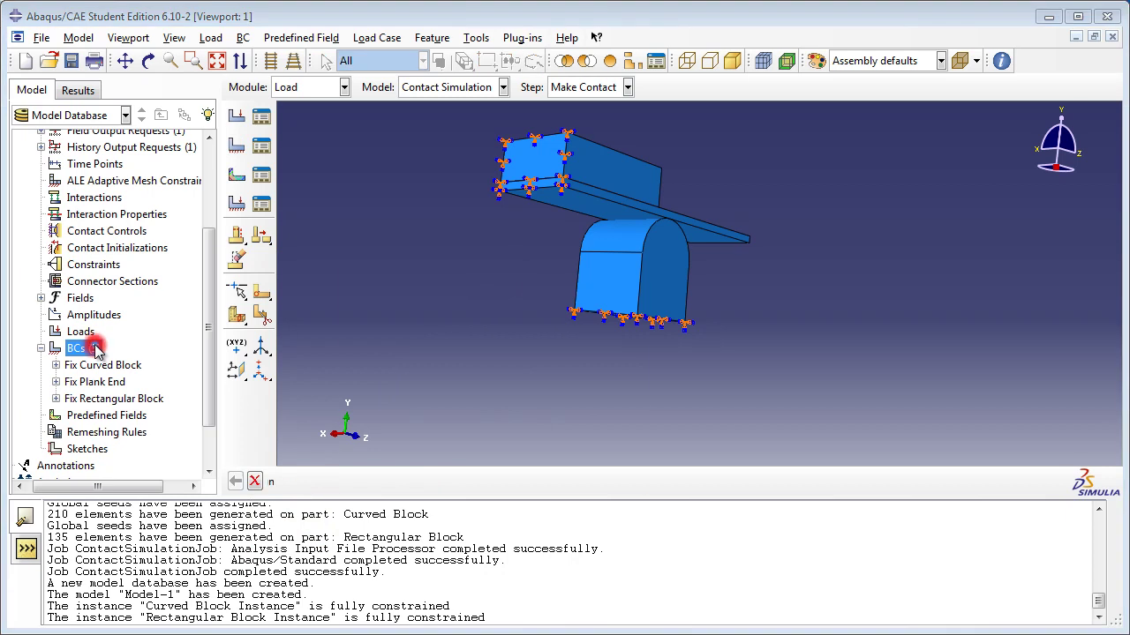
type("Press Plank Curved")
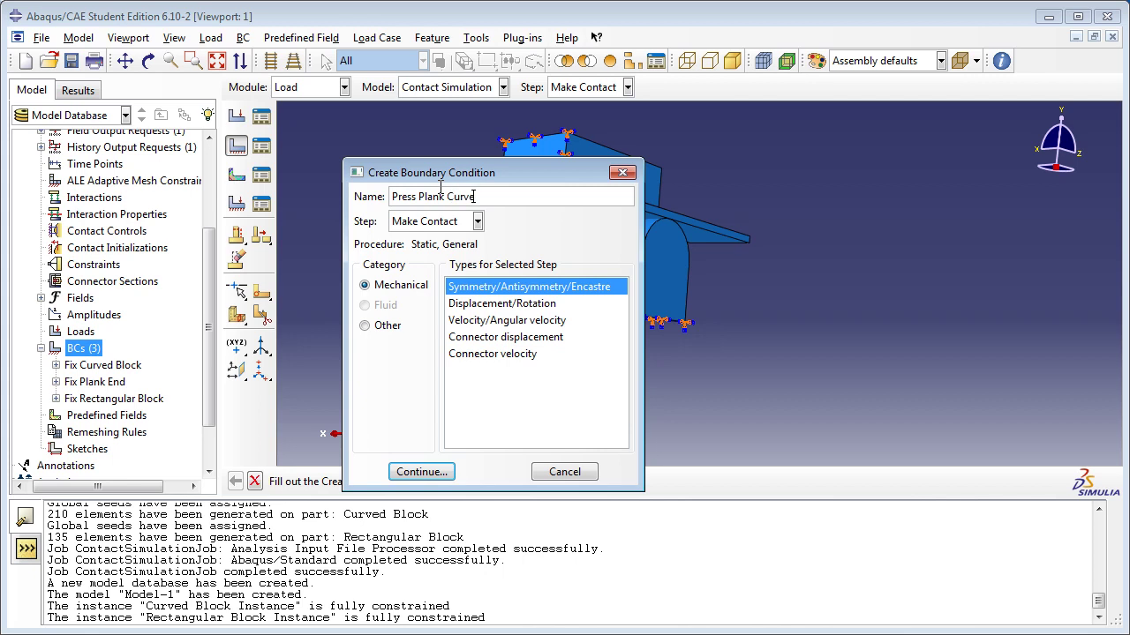
left_click(501, 303)
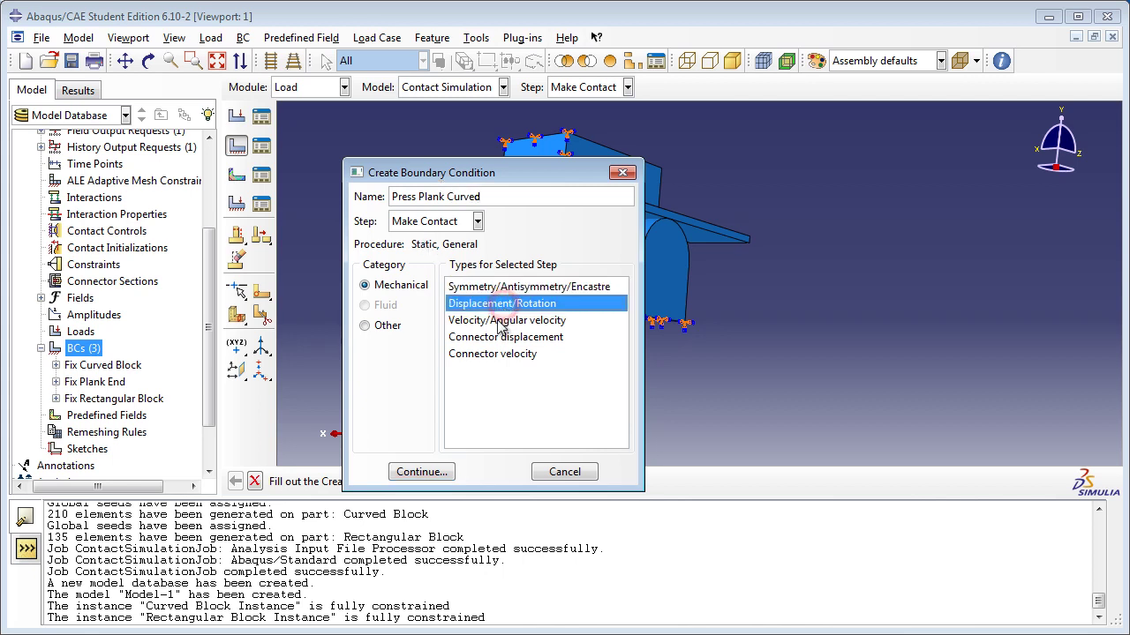
left_click(418, 472)
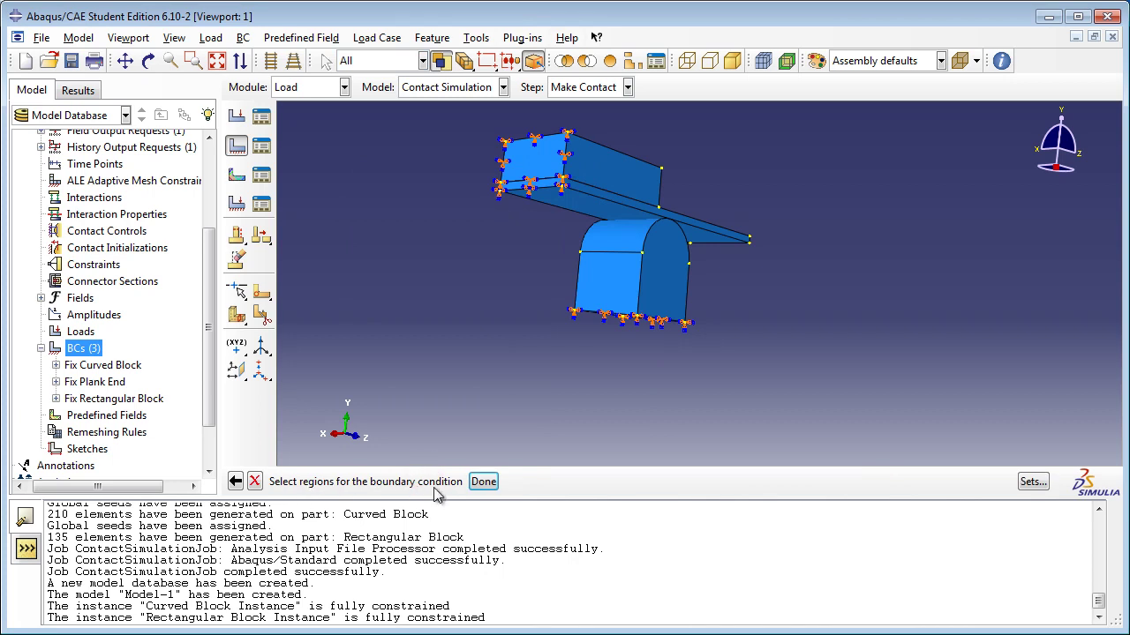
left_click(148, 60)
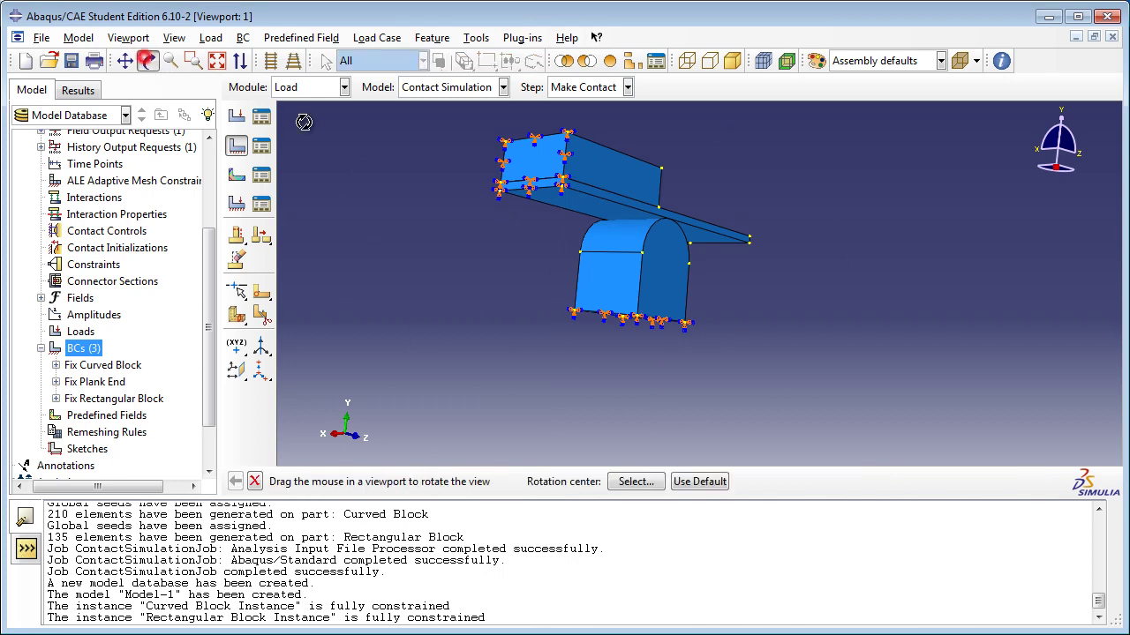
left_click_drag(670, 279, 729, 278)
scroll(756, 168, "up", 5)
key("Escape")
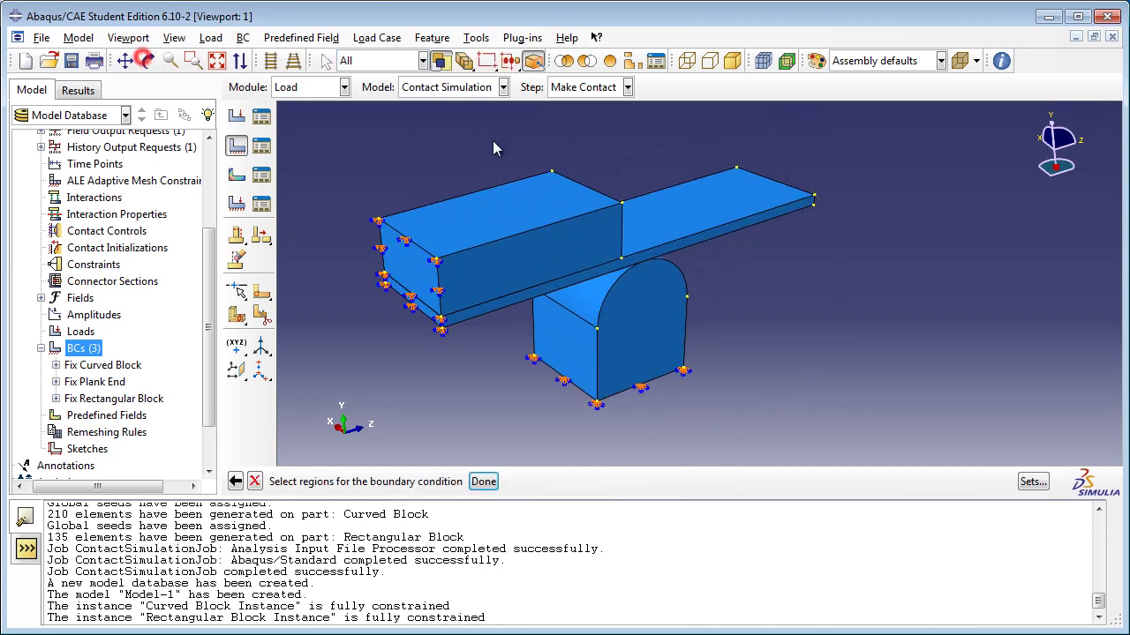
left_click(735, 220)
left_click(484, 481)
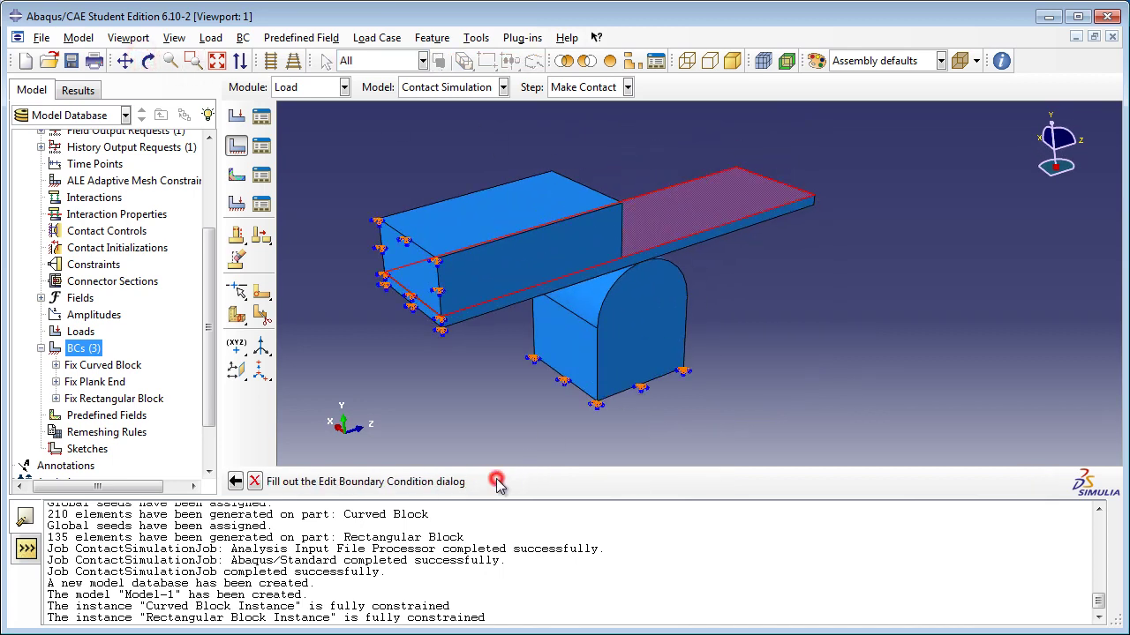
Constrain all six degrees of freedom of Press Plank Curved, with U2 set to -0.2 and the others to 0.
left_click_drag(181, 142, 545, 185)
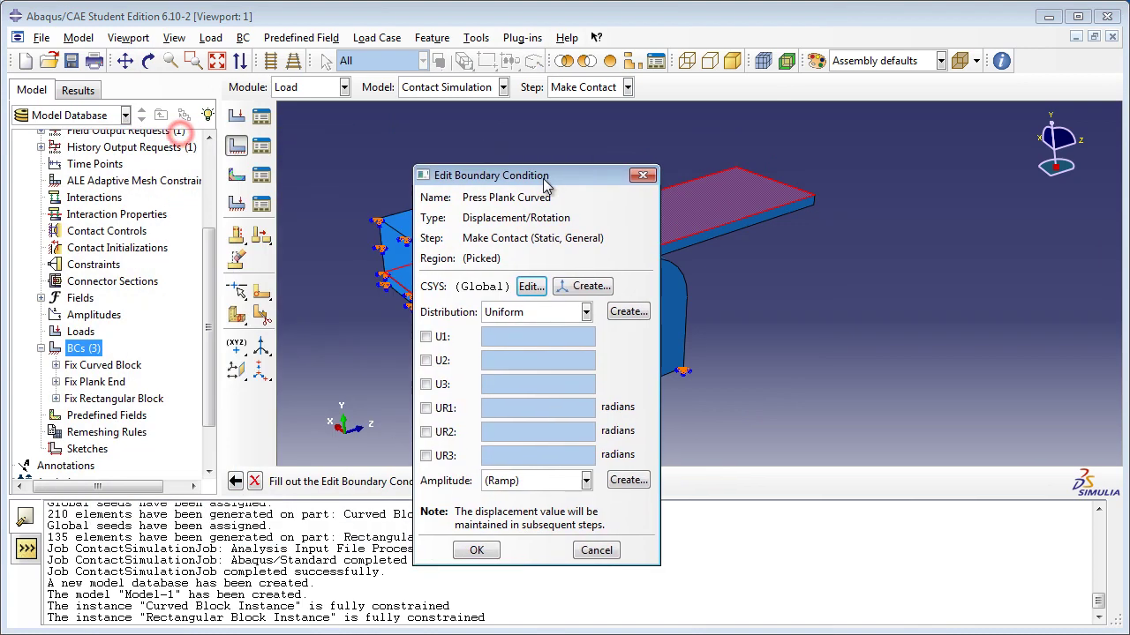
left_click(425, 336)
left_click(426, 360)
left_click(426, 384)
left_click(425, 408)
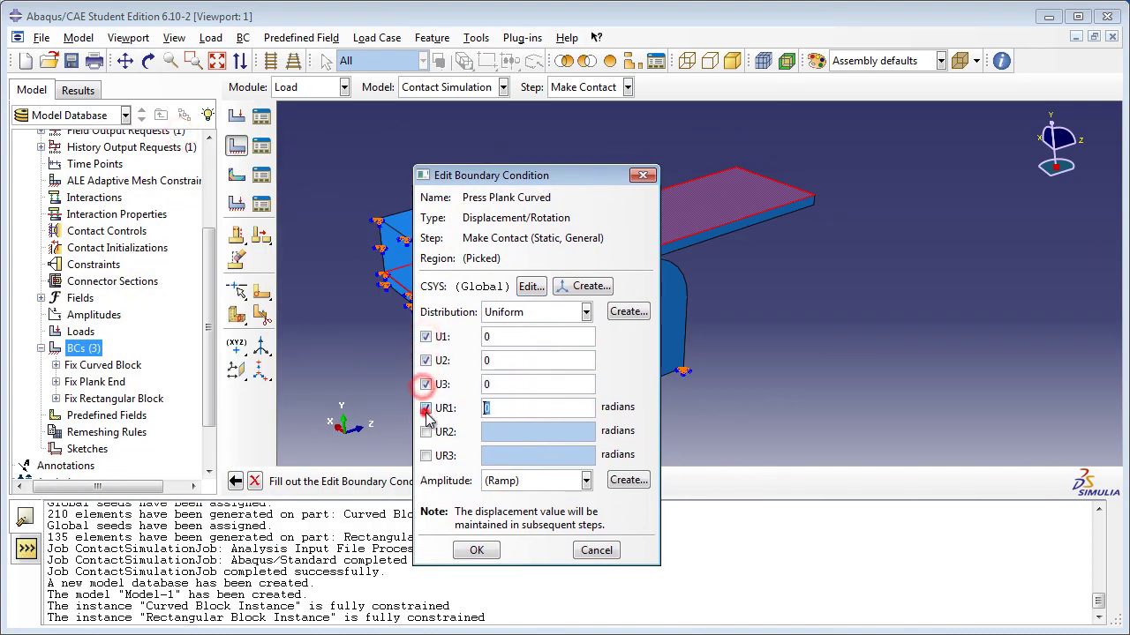
left_click(425, 431)
left_click(425, 455)
double_click(493, 361)
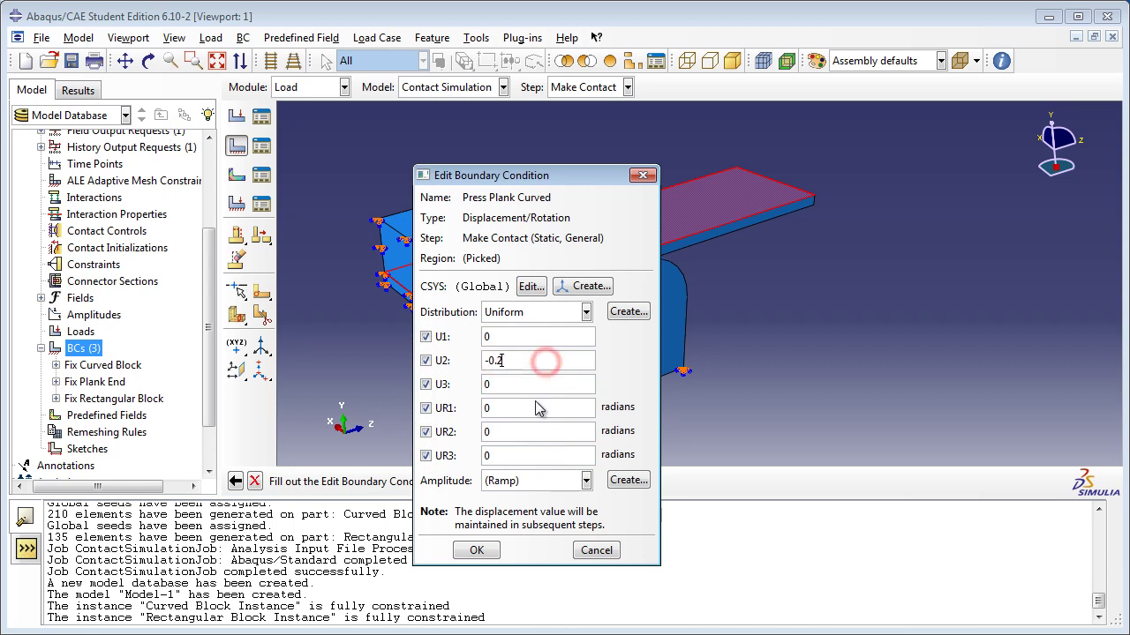
left_click(477, 550)
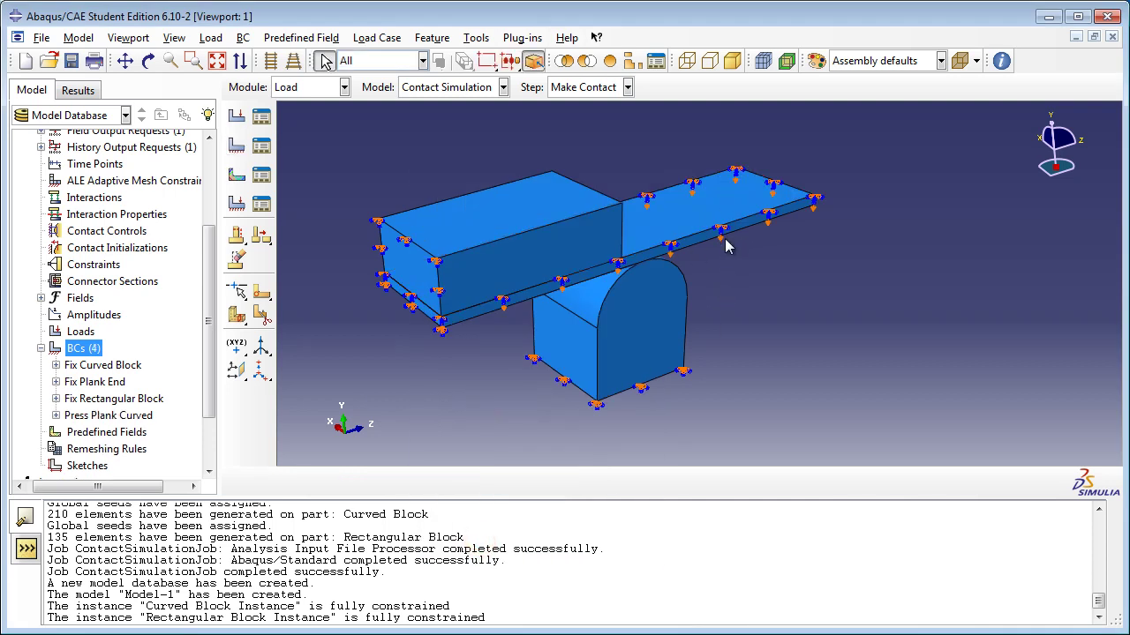
Create a Displacement/Rotation boundary condition named Press Rect Plank in the Make Contact step on the rectangular block's top face.
scroll(724, 247, "up", 5)
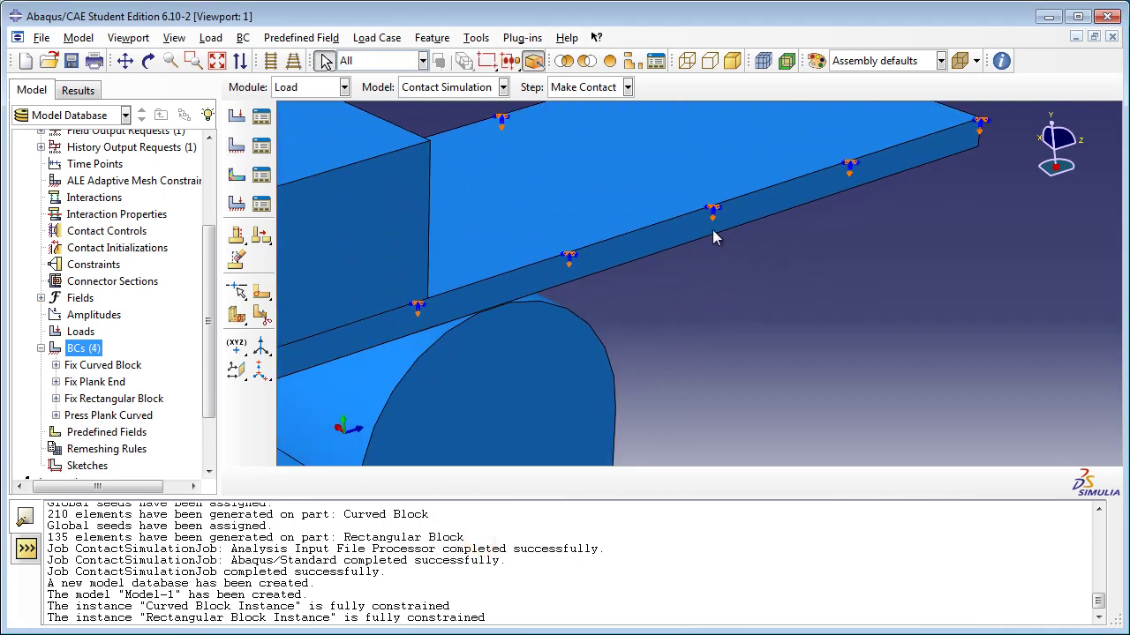
scroll(717, 229, "up", 2)
scroll(726, 208, "down", 6)
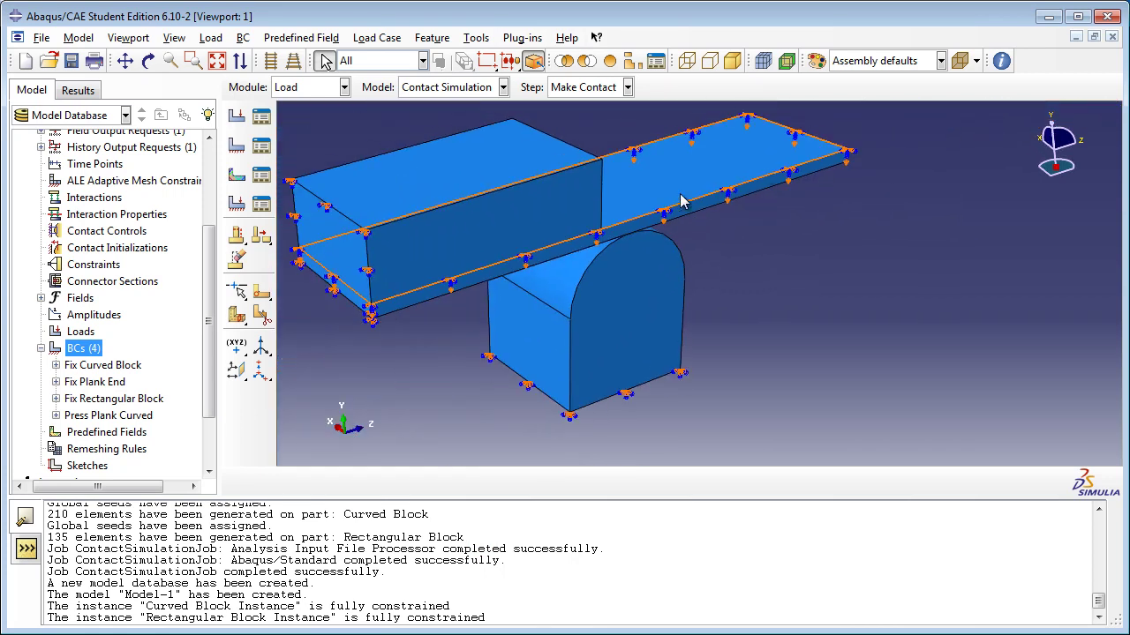
double_click(88, 350)
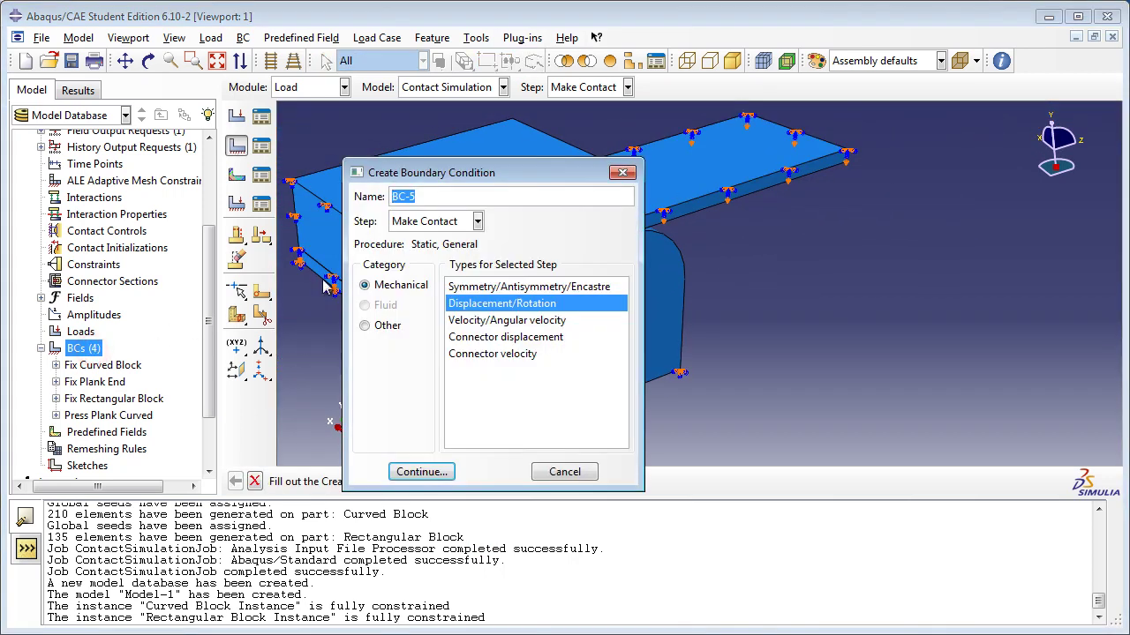
type("Press Rect Plank")
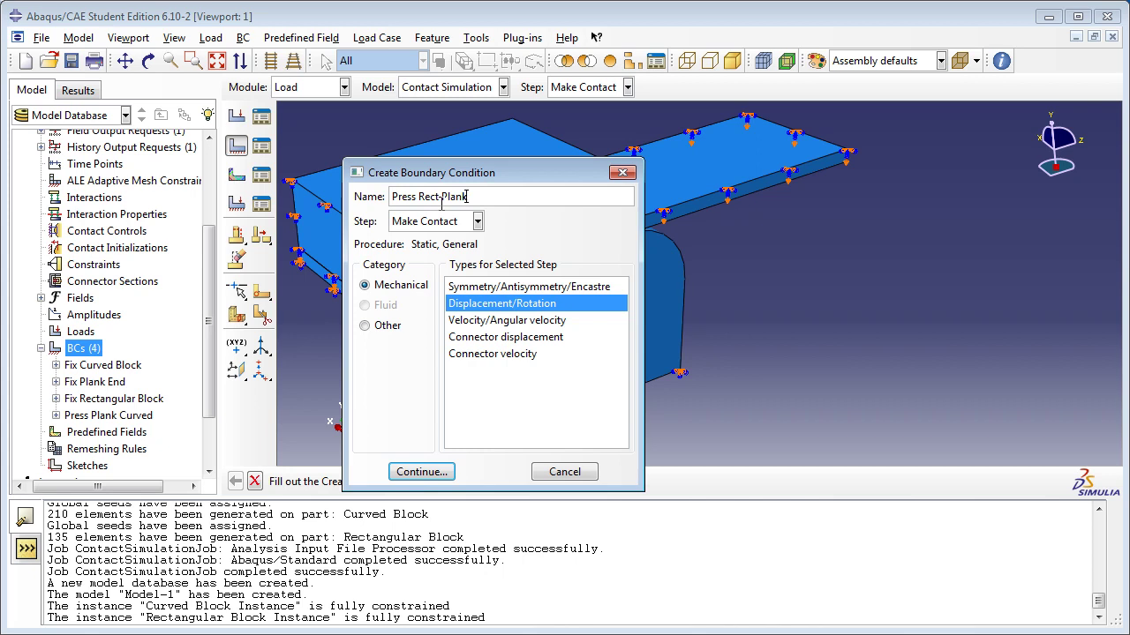
left_click(429, 472)
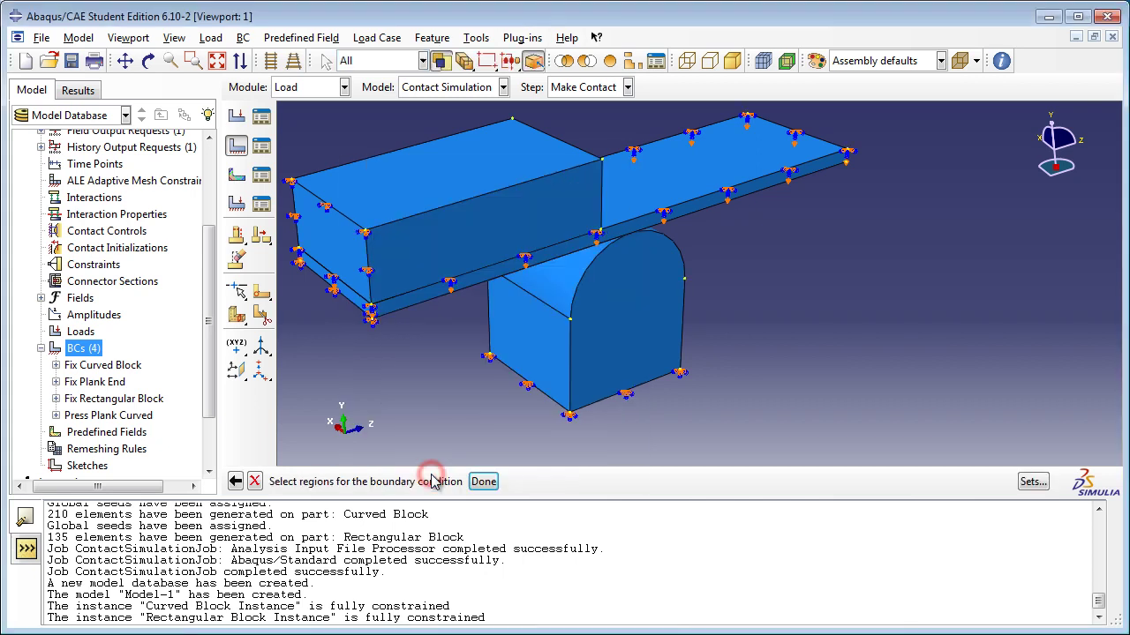
left_click(466, 205)
left_click(484, 481)
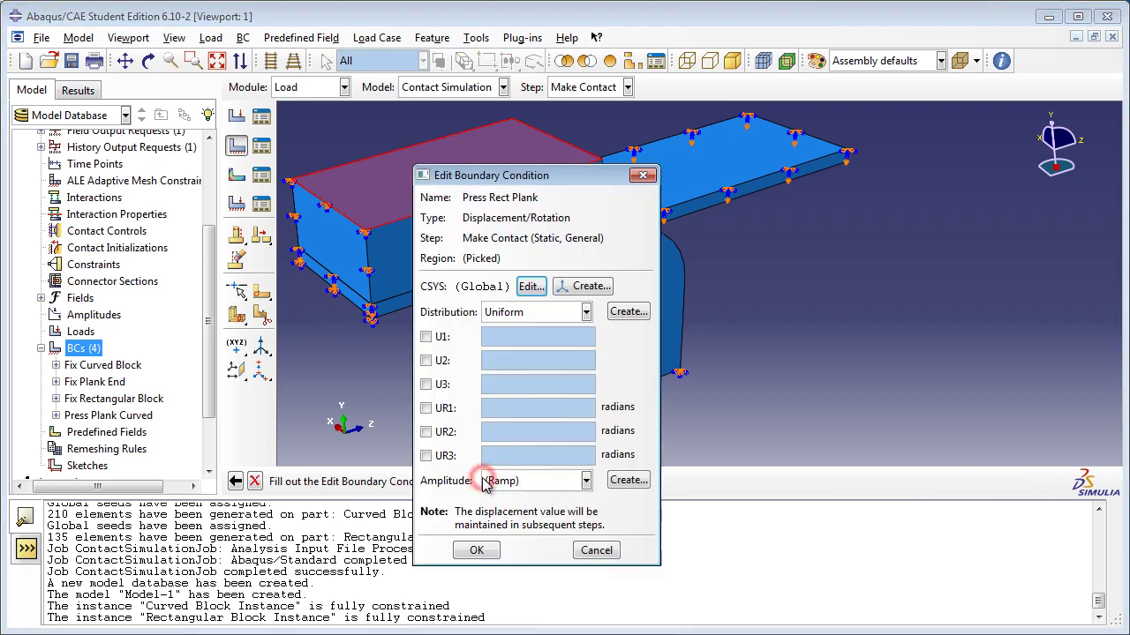
Constrain all six degrees of freedom of Press Rect Plank, with U2 set to -0.21 and the others to 0.
left_click(425, 336)
left_click(425, 360)
left_click(425, 384)
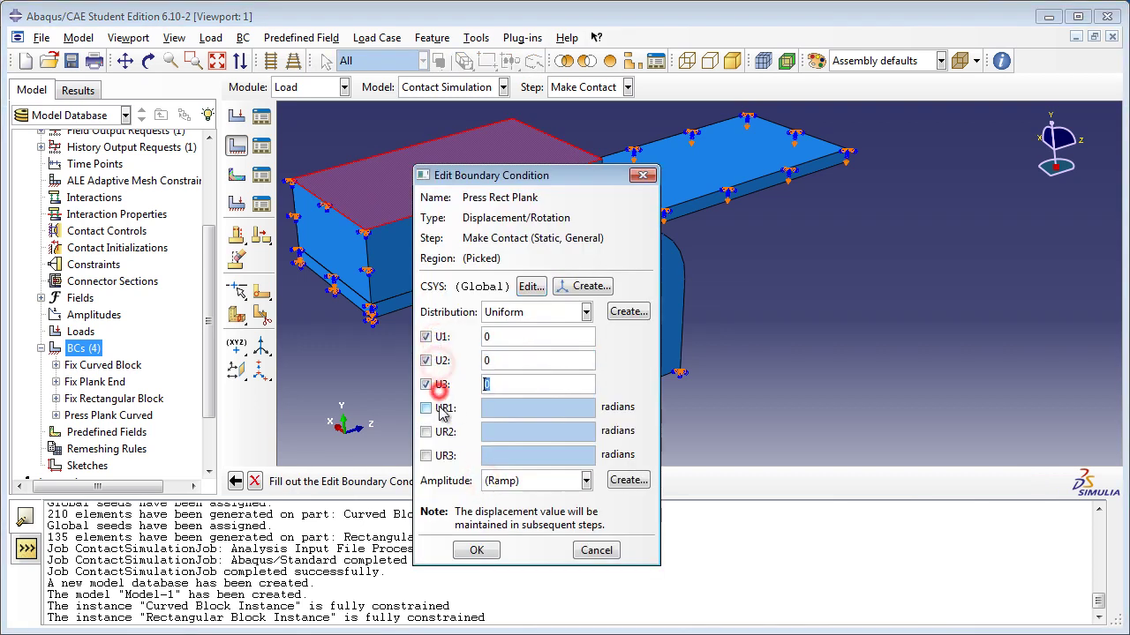
left_click(441, 408)
left_click(441, 431)
left_click(441, 456)
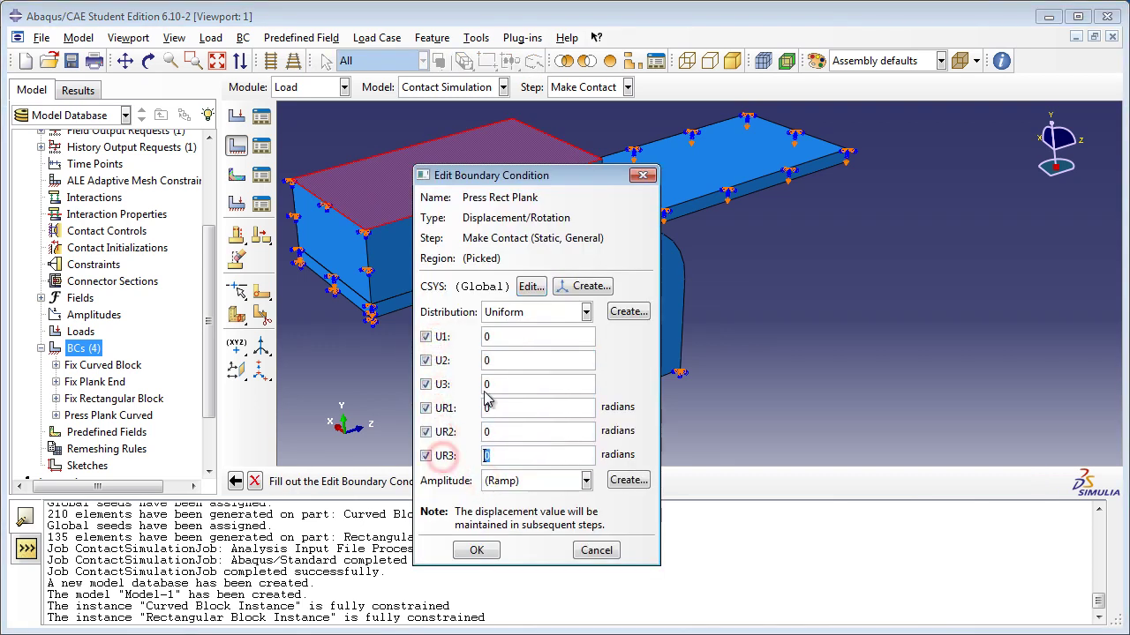
double_click(499, 363)
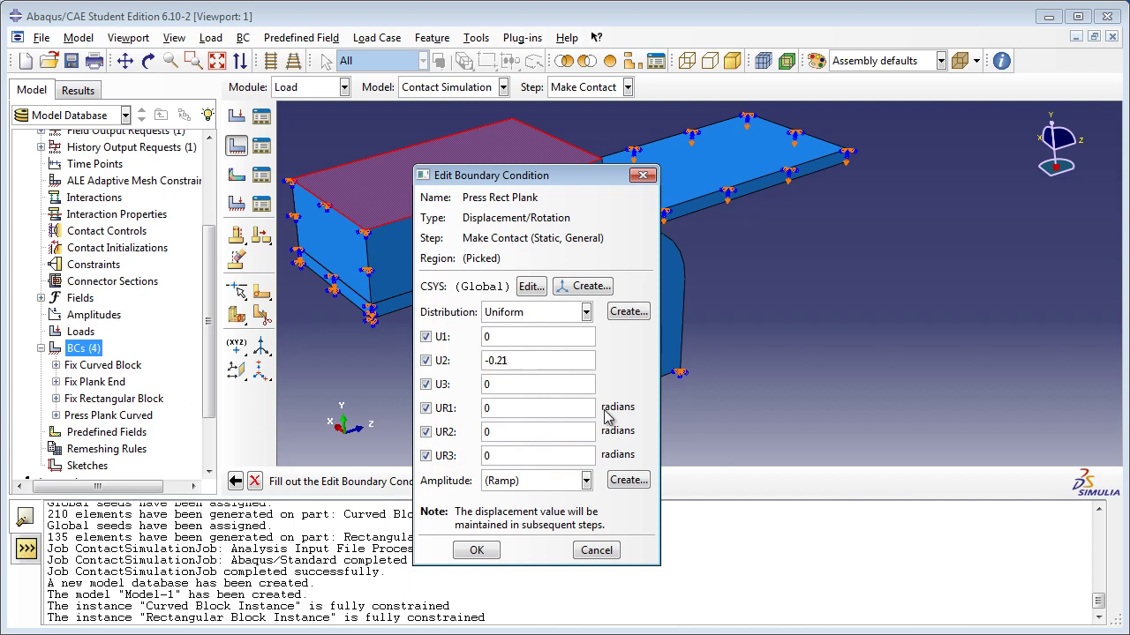
left_click(478, 551)
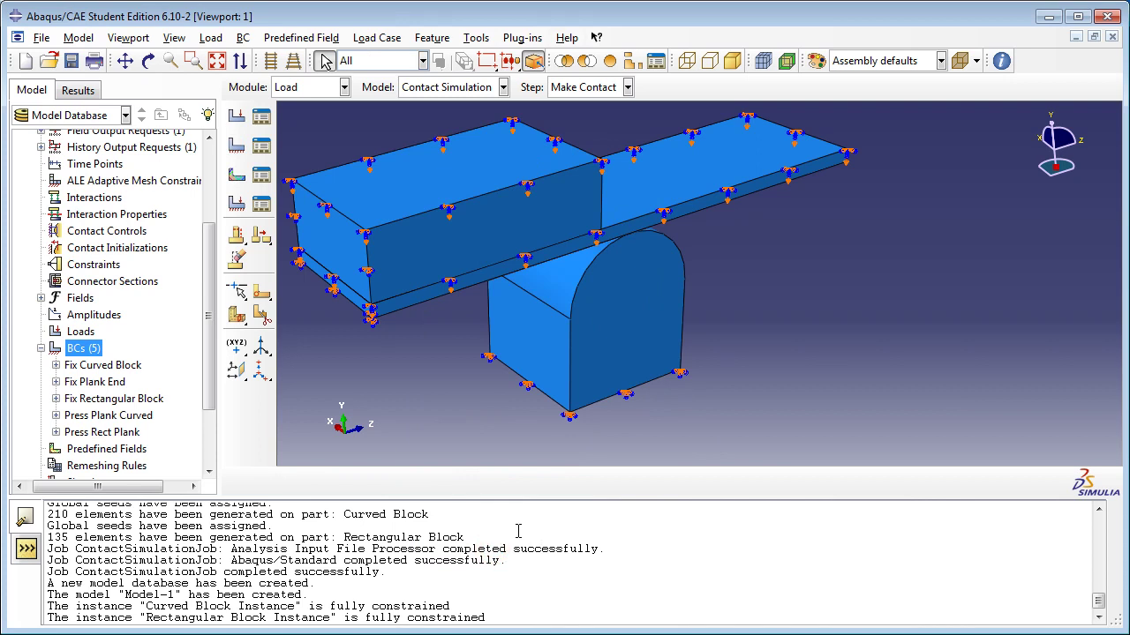
Deactivate the Press Plank Curved and Press Rect Plank boundary conditions in the Apply Force step using the Boundary Condition Manager.
left_click_drag(209, 380, 209, 399)
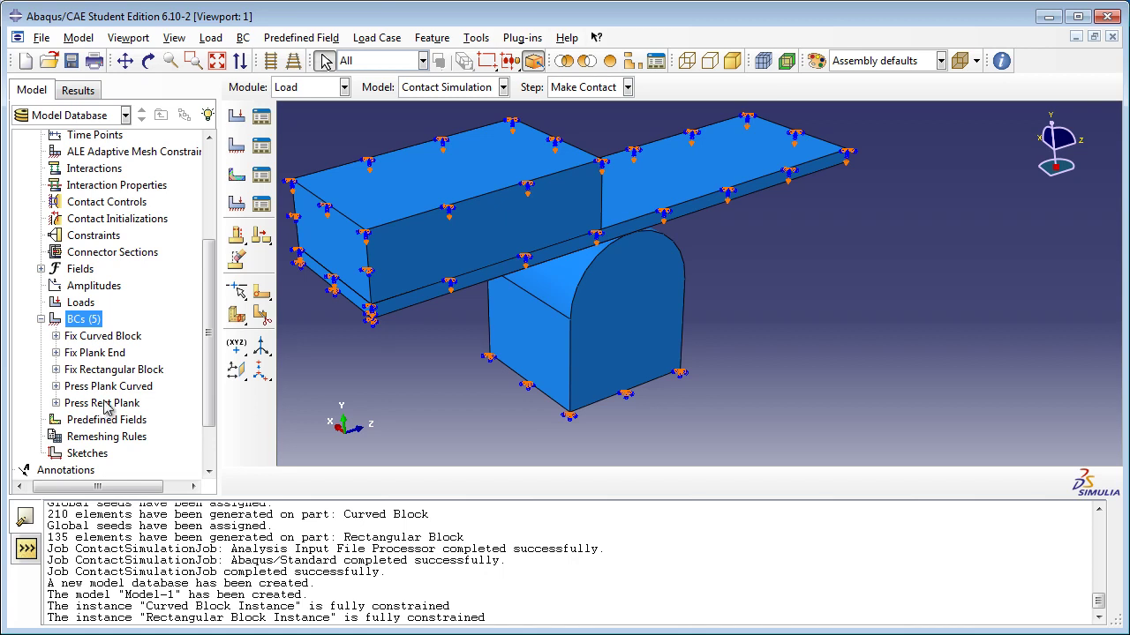
right_click(93, 321)
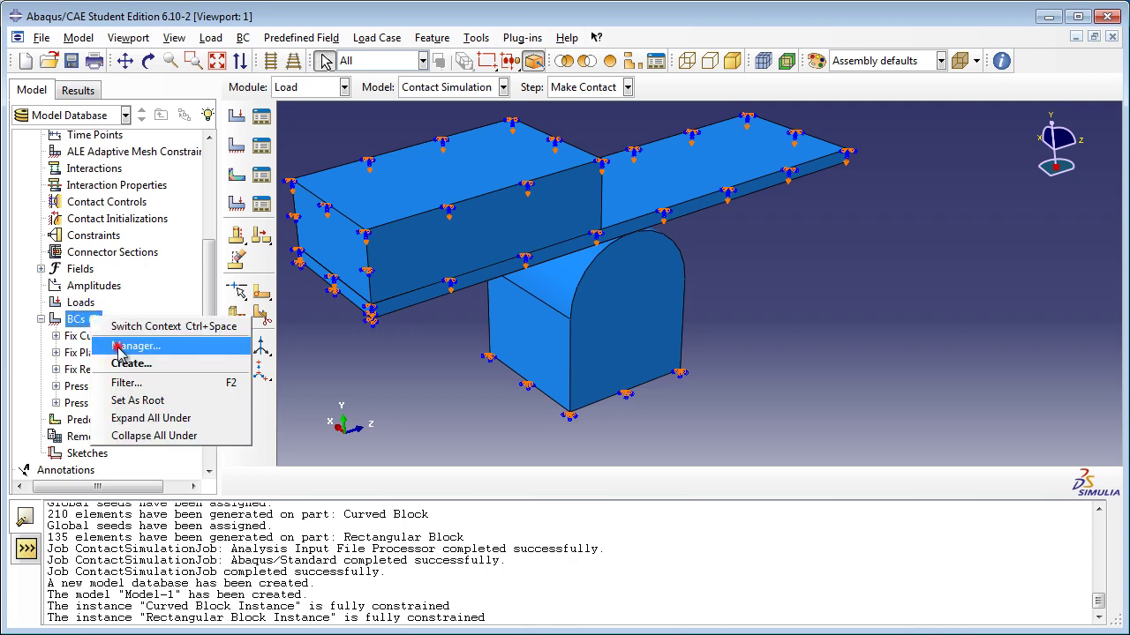
left_click(116, 346)
left_click_drag(619, 350, 608, 237)
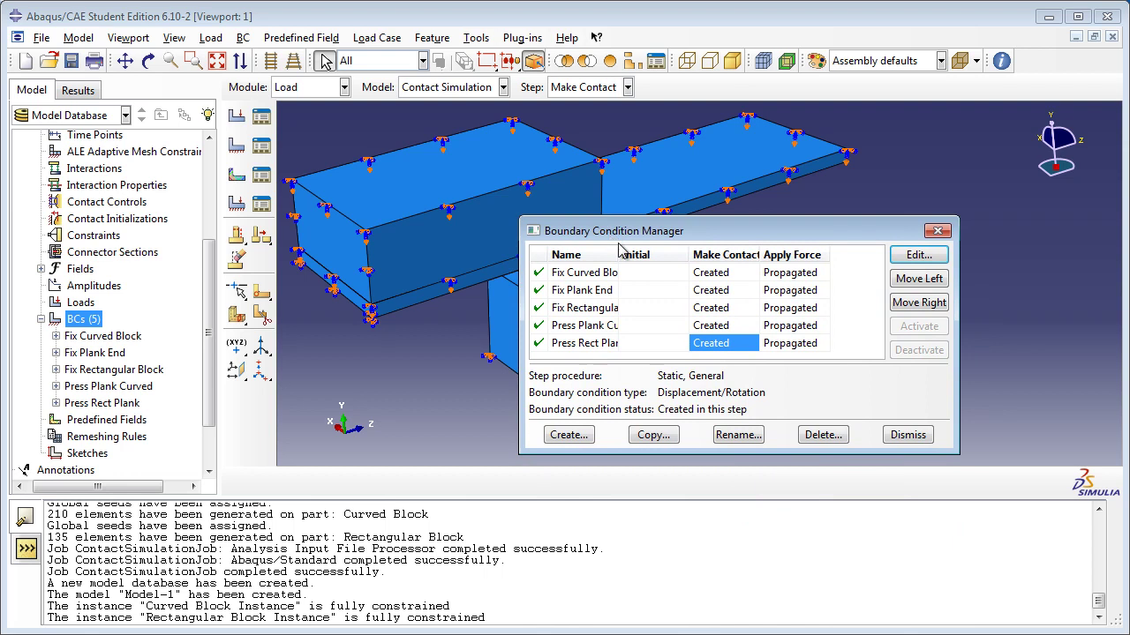
left_click(711, 275)
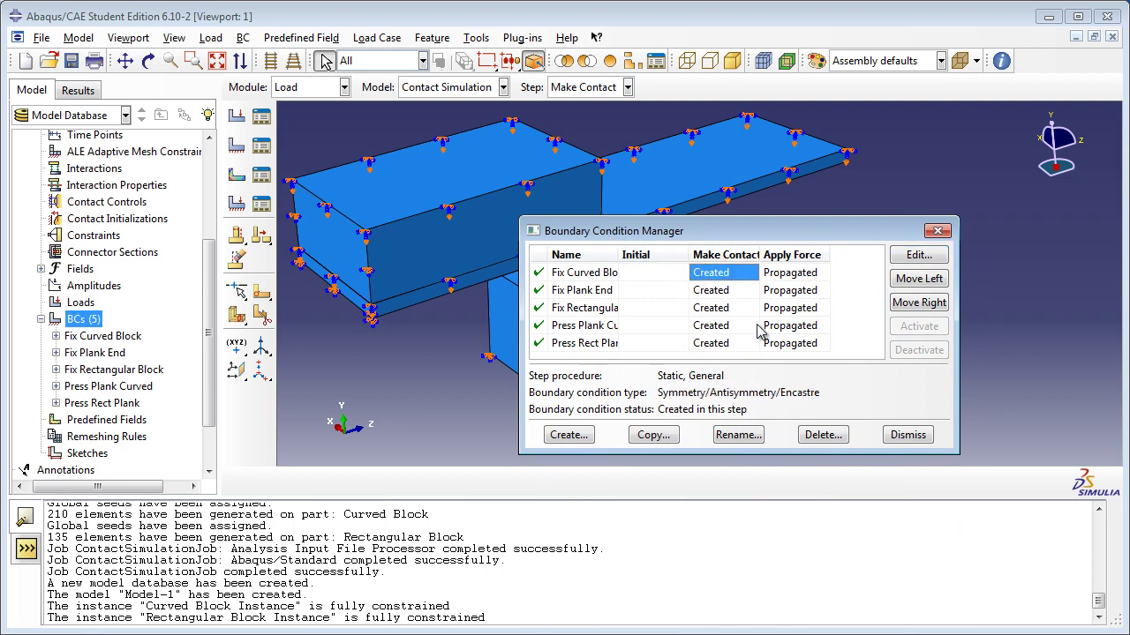
left_click(791, 327)
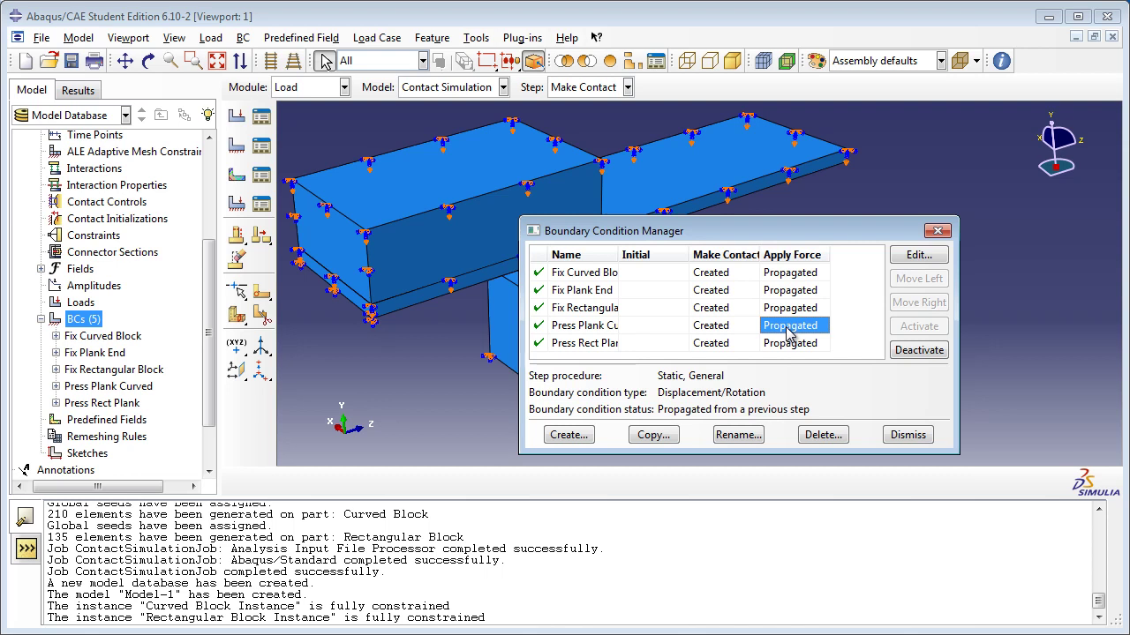
left_click(922, 350)
left_click(794, 348)
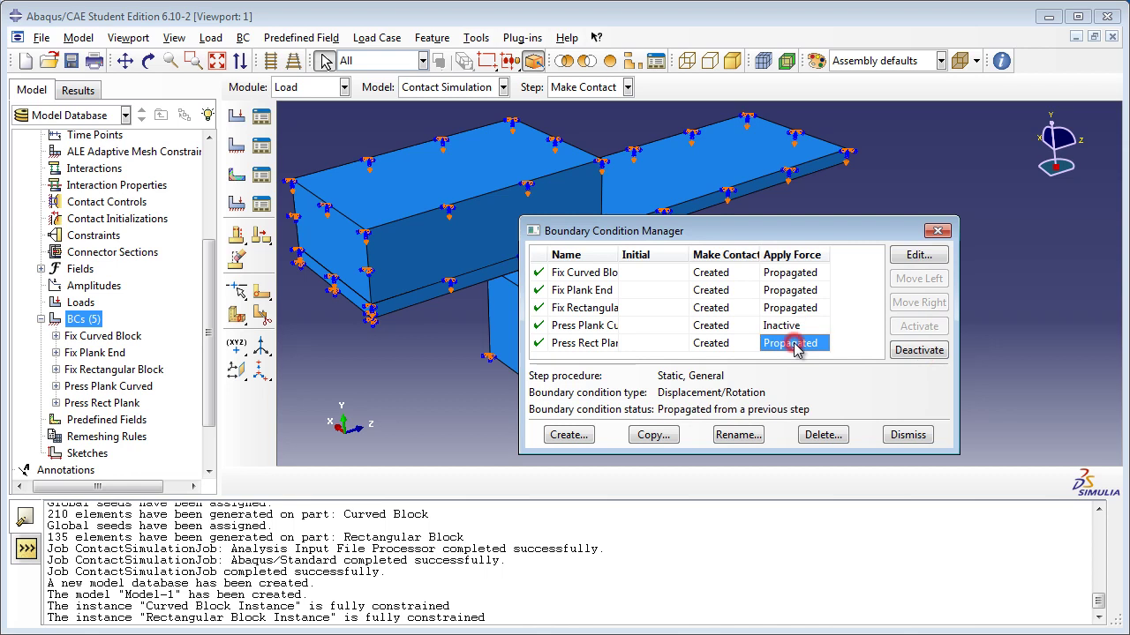
left_click(917, 351)
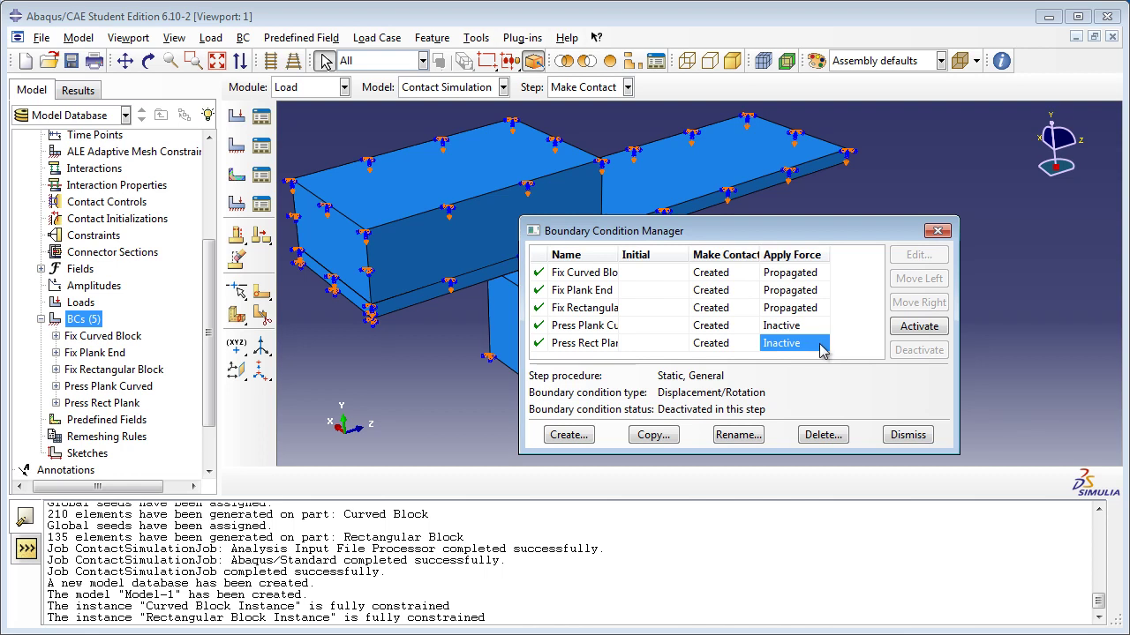
Move Fix Curved Block to the Initial step, and move Fix Plank End and Fix Rectangular Block to the Apply Force step.
left_click(716, 274)
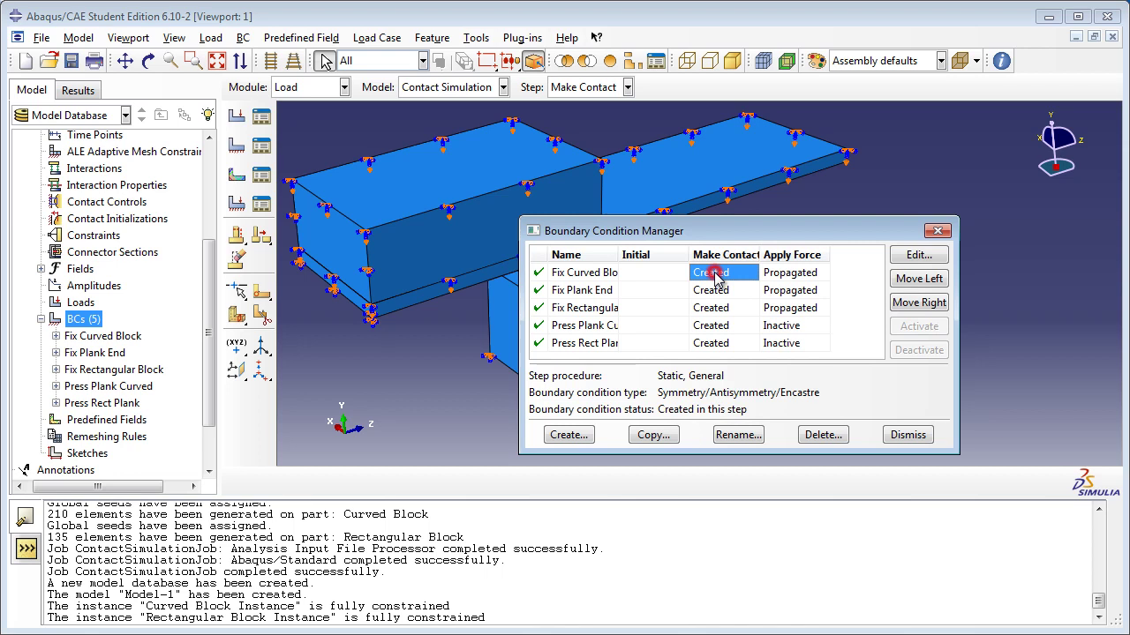
left_click(908, 280)
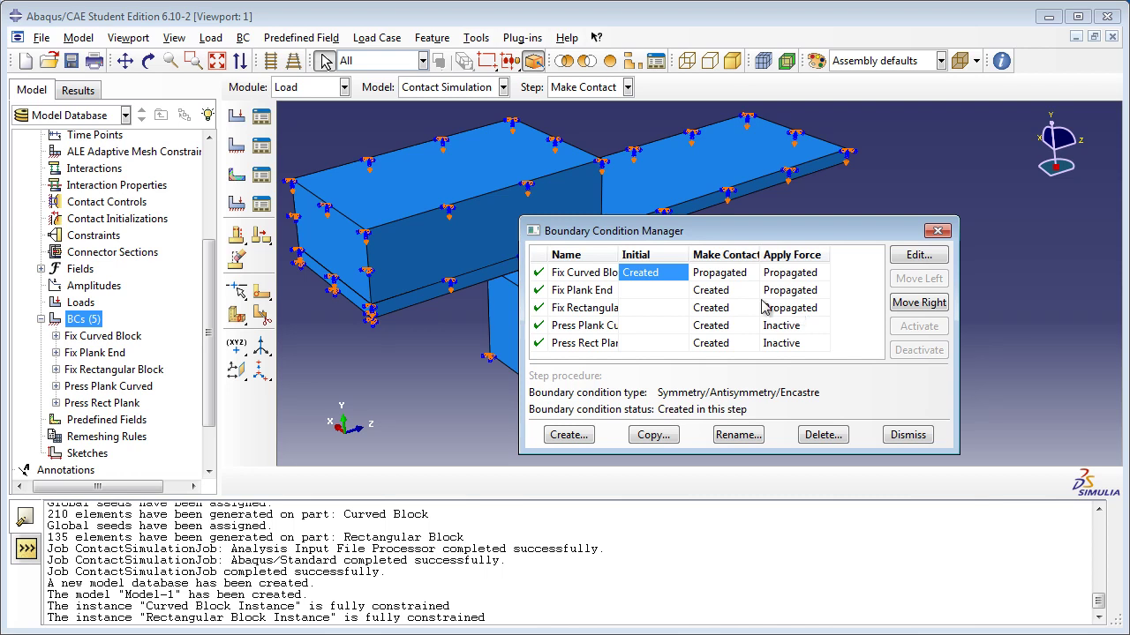
left_click(717, 291)
left_click(914, 303)
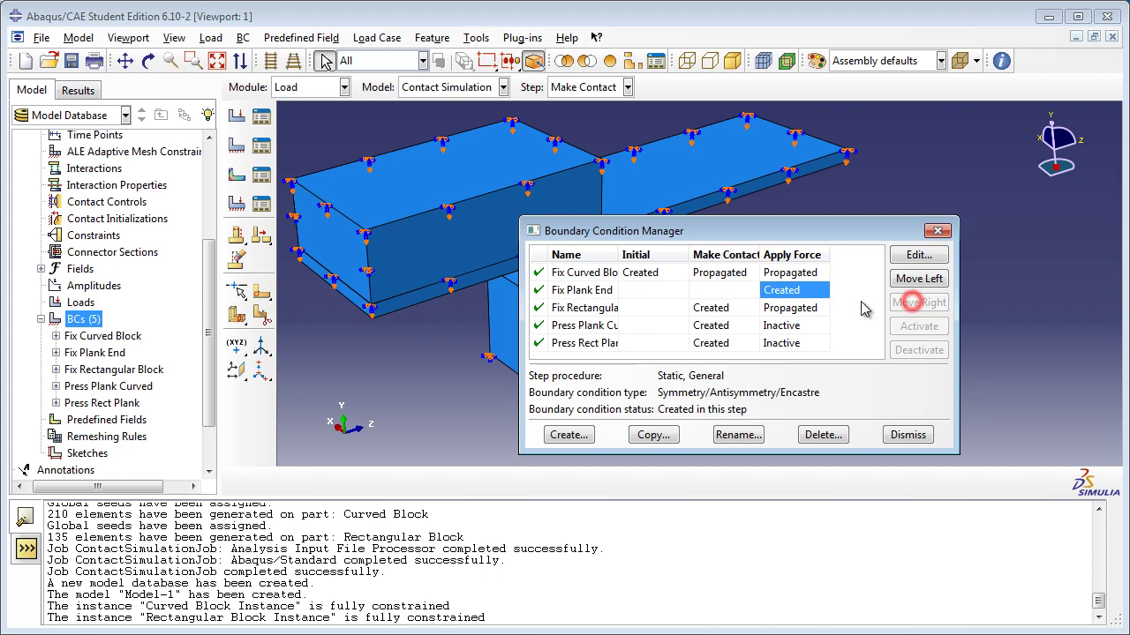
left_click(722, 307)
left_click(916, 307)
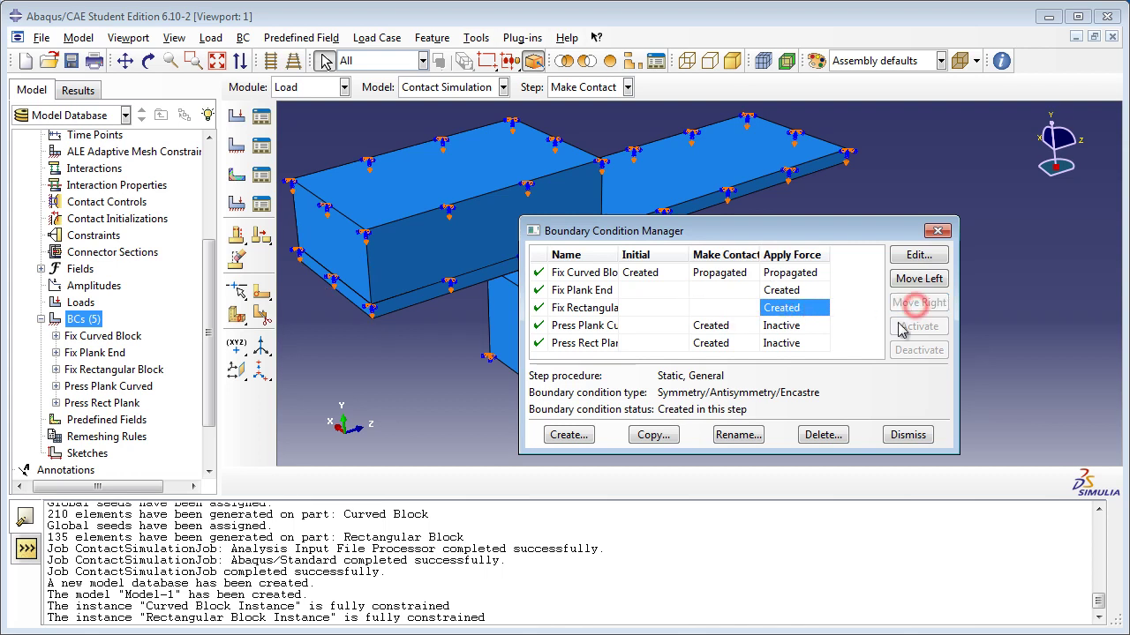